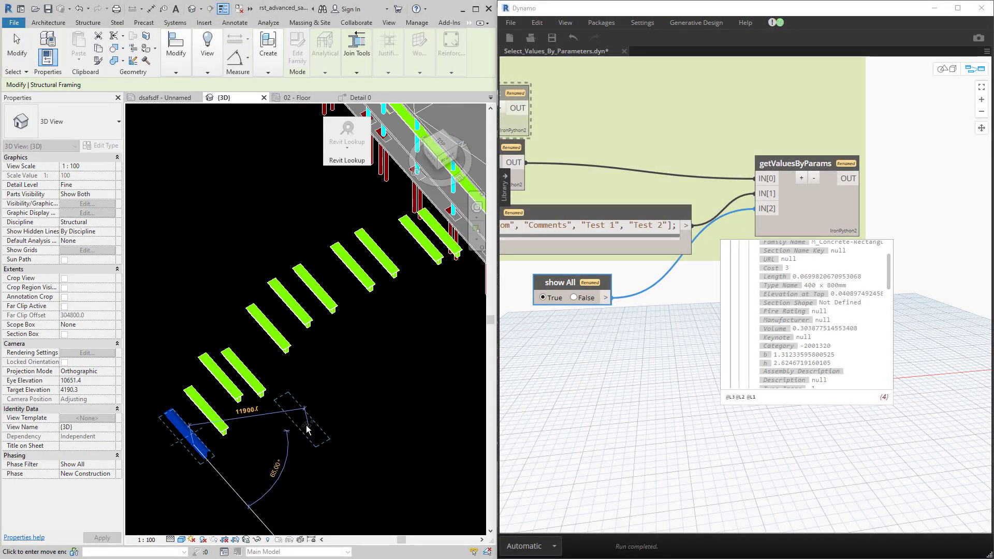
# - Clear the Revit selection, dismiss the save reminder, and set the pickObjects Boolean to False
pyautogui.click(210, 435)
pyautogui.click(564, 324)
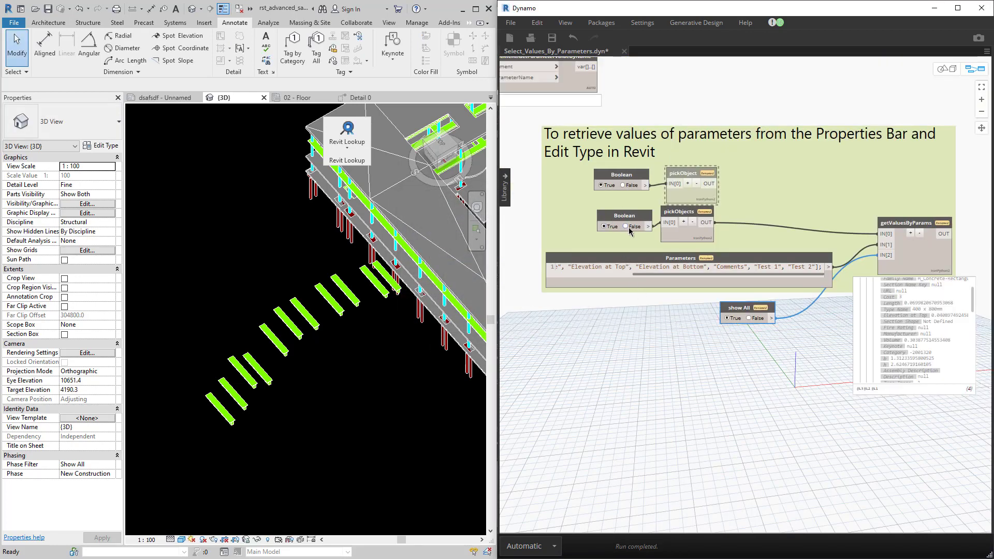
pyautogui.click(625, 227)
# - Pick the seven beams along the lower row in Revit and finish the selection
pyautogui.click(228, 417)
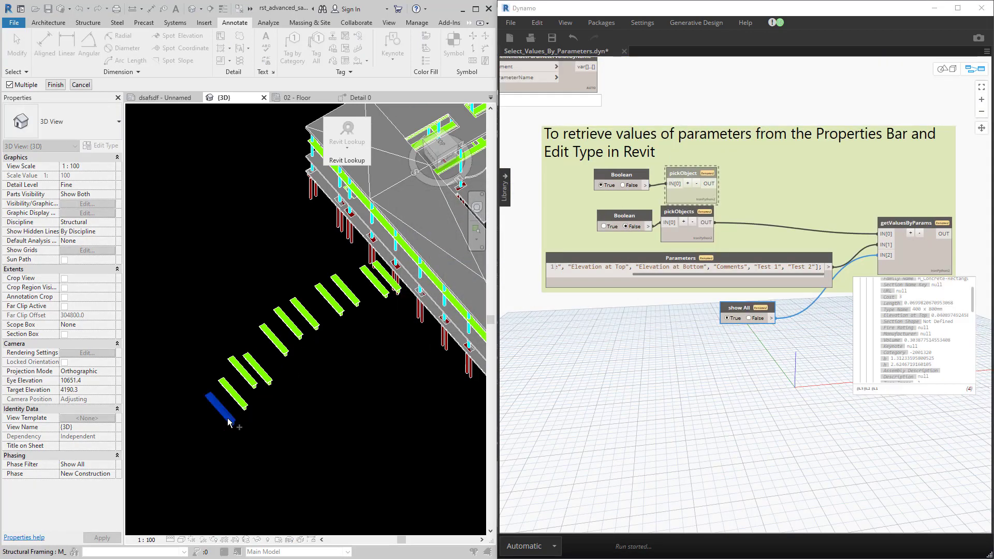
pyautogui.click(233, 394)
pyautogui.click(242, 372)
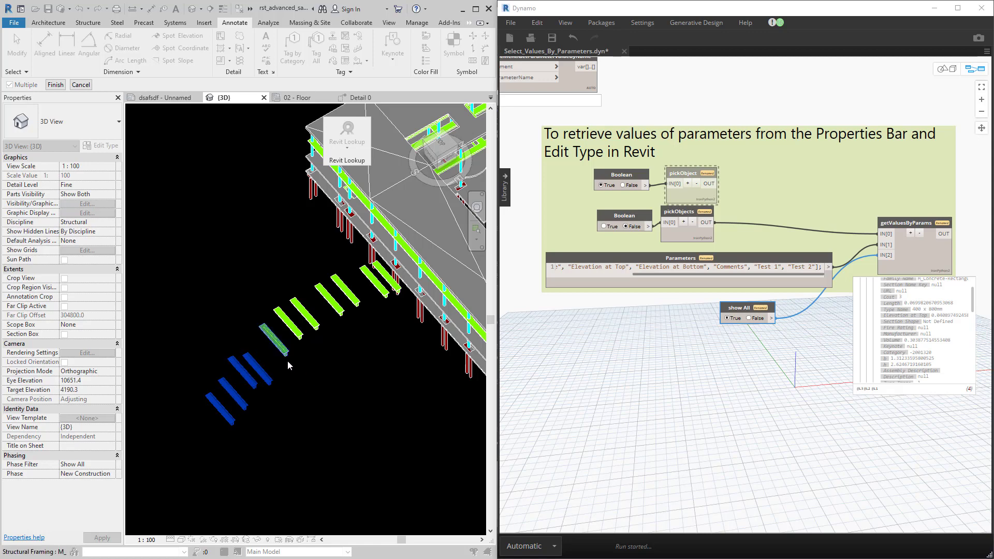
pyautogui.click(280, 344)
pyautogui.click(293, 326)
pyautogui.click(317, 324)
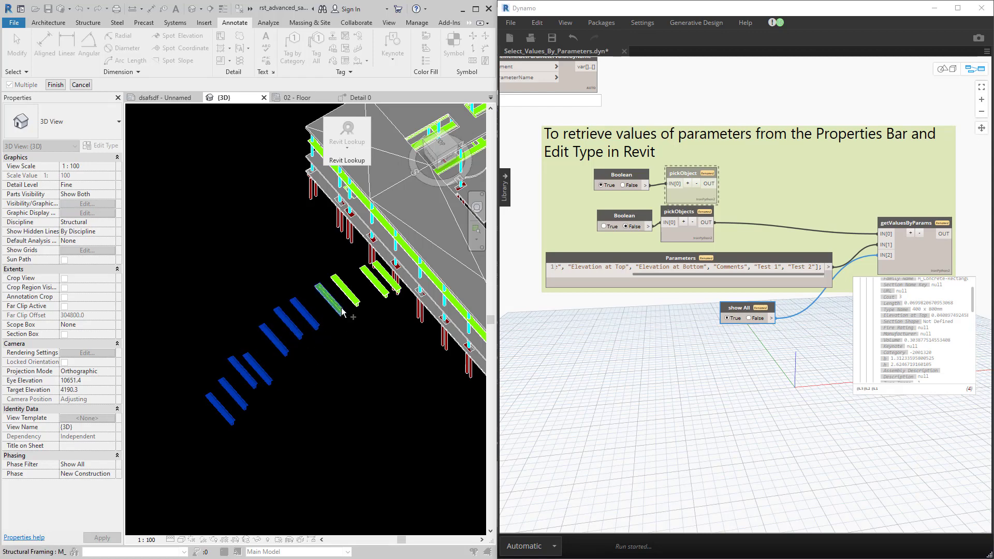
pyautogui.click(340, 310)
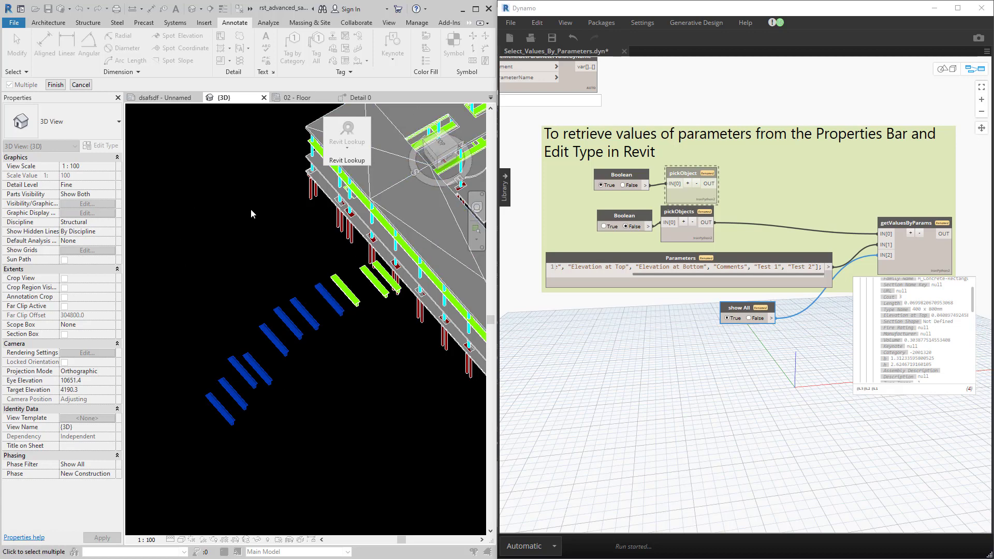
pyautogui.click(55, 85)
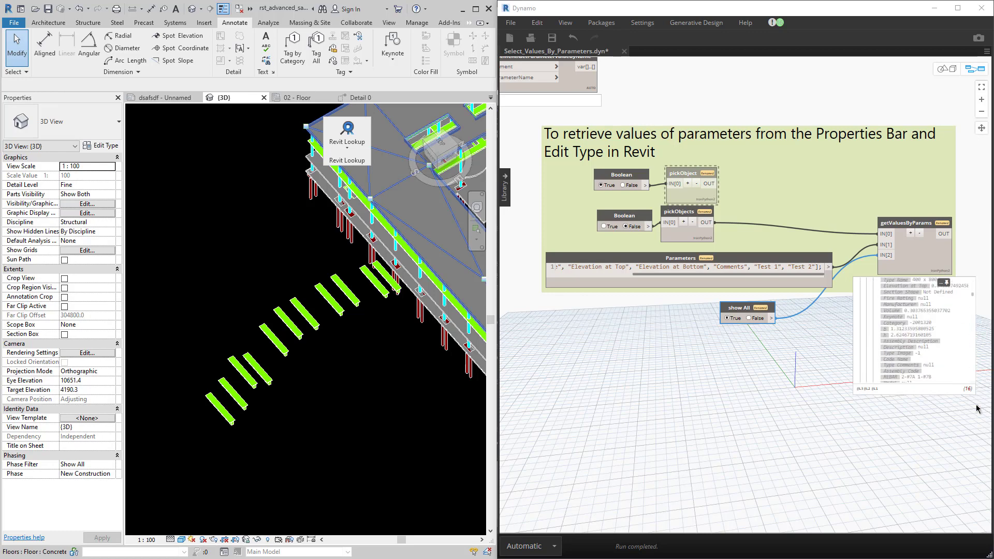
# - Scroll up through the returned beam dictionaries and expand the third one in the preview
pyautogui.scroll(3, 889, 331)
pyautogui.scroll(3, 888, 317)
pyautogui.scroll(3, 879, 301)
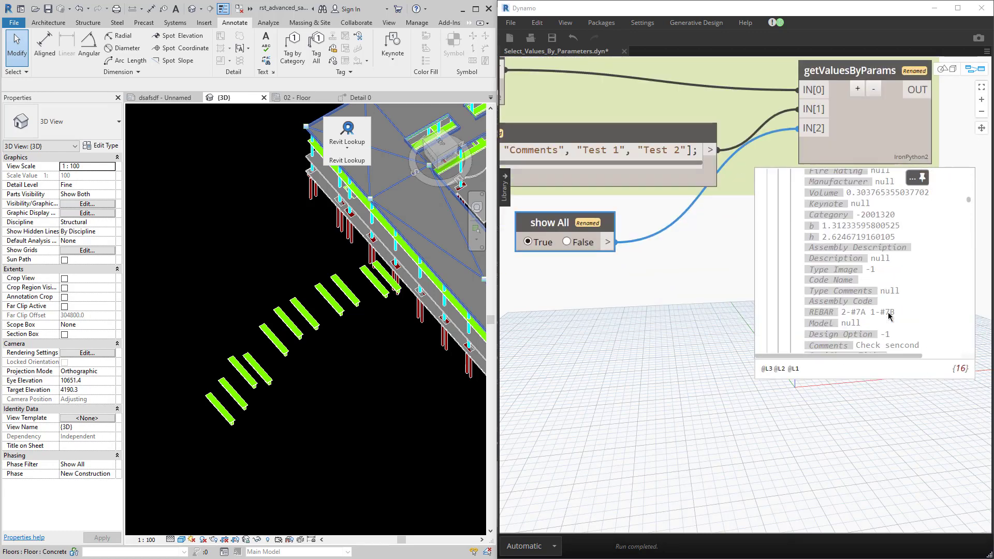
pyautogui.scroll(3, 872, 287)
pyautogui.scroll(3, 855, 257)
pyautogui.click(792, 199)
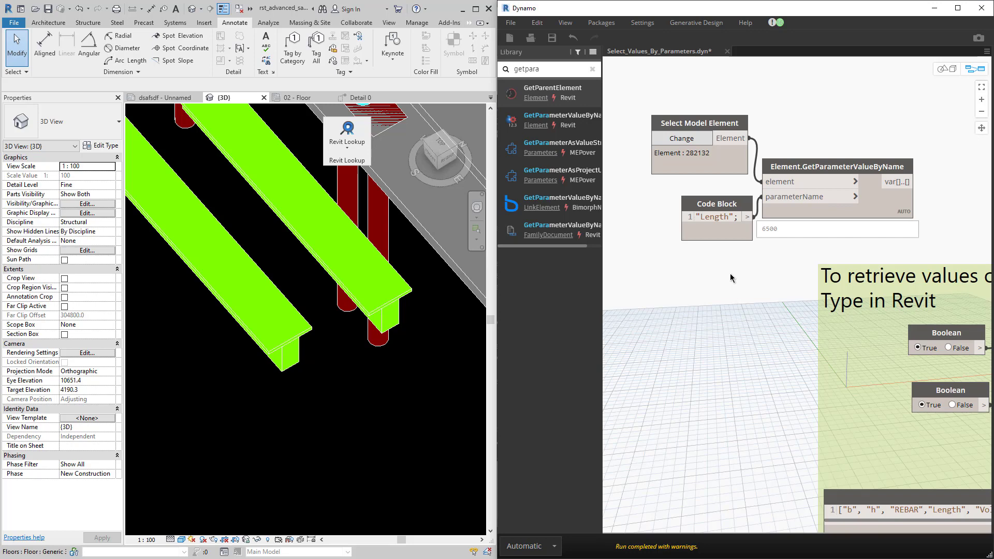
# - Select a beam in Revit and review its parameters in the Type Properties dialog
pyautogui.doubleClick(718, 217)
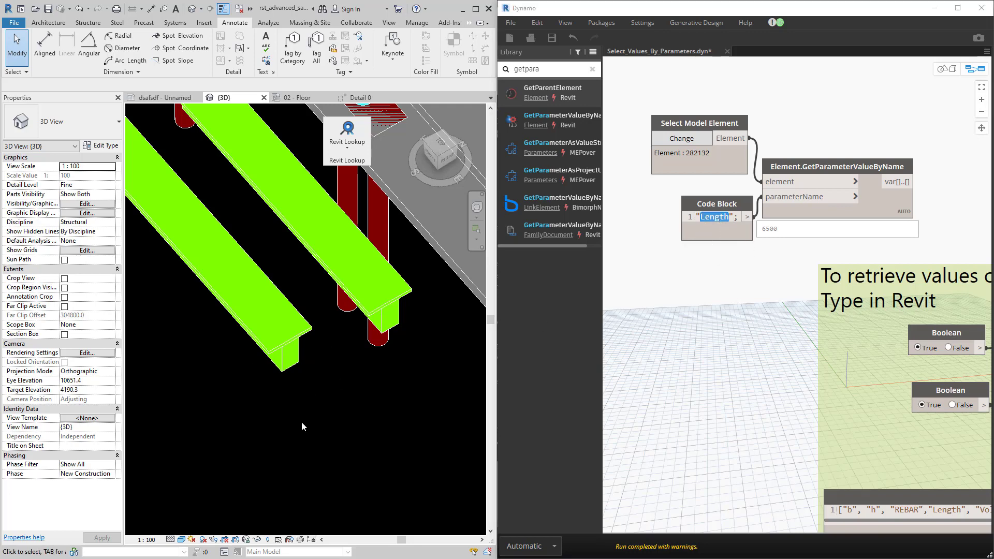
pyautogui.click(689, 139)
pyautogui.click(287, 341)
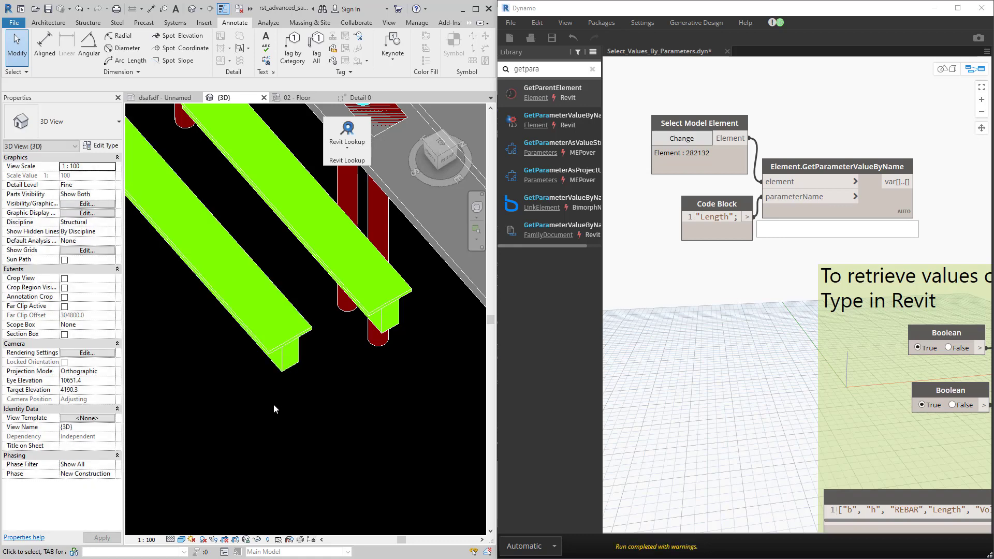
pyautogui.click(303, 334)
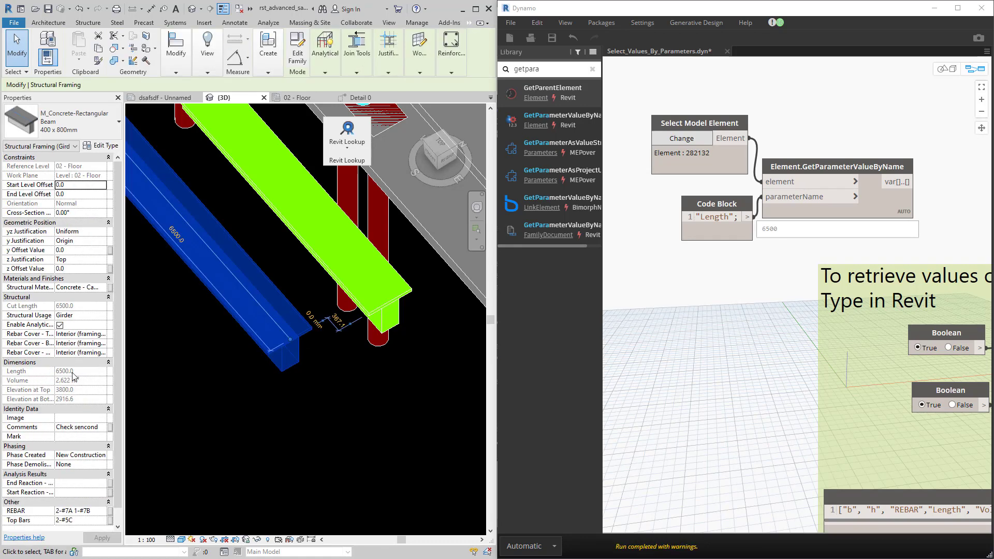
pyautogui.moveTo(836, 229)
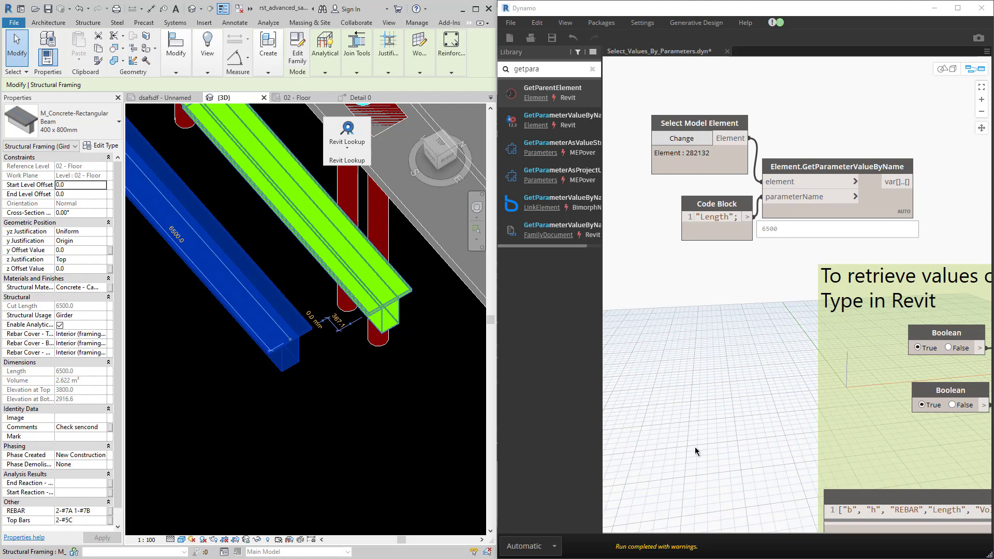
pyautogui.click(89, 147)
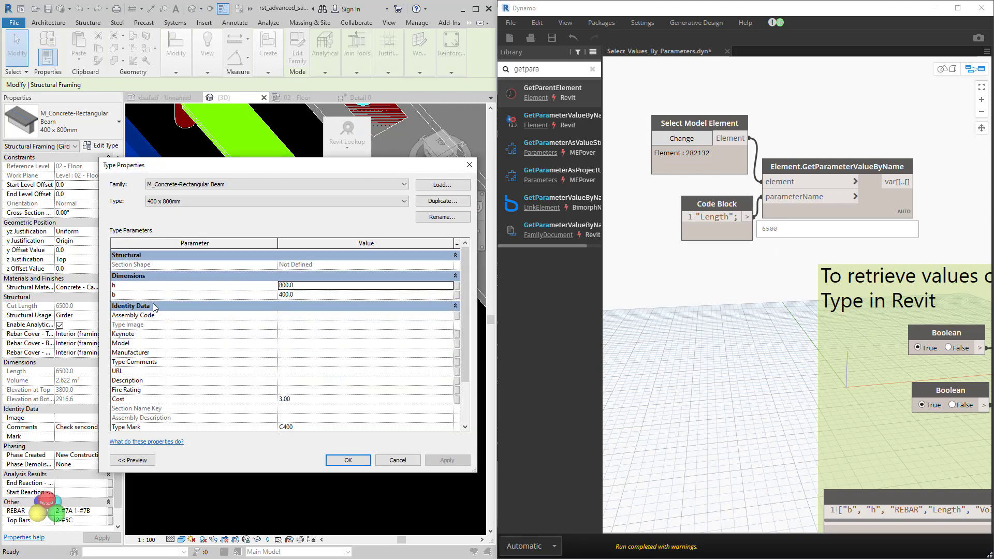
pyautogui.scroll(-2, 202, 377)
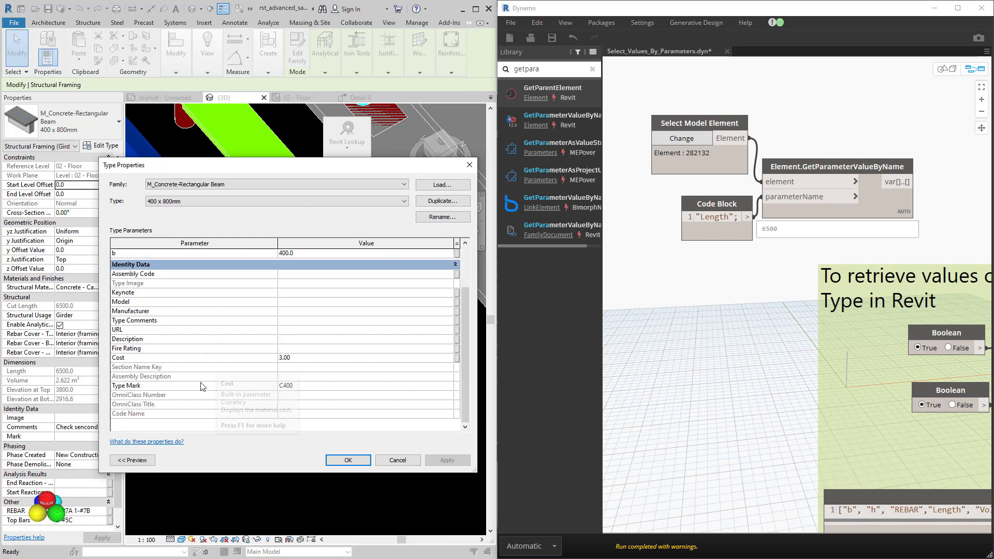
pyautogui.click(469, 164)
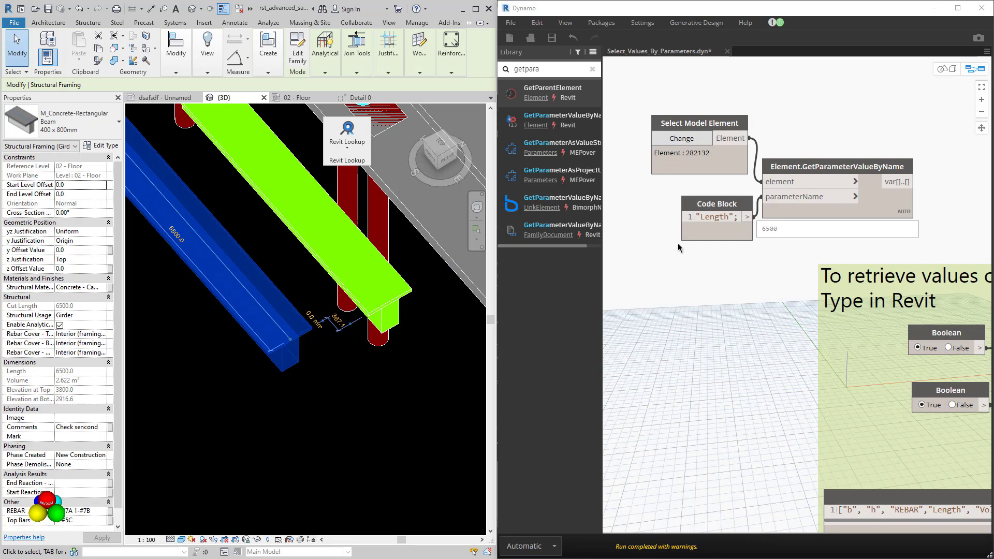
# - Replace 'Length' with 'b' in the Code Block
pyautogui.doubleClick(723, 226)
pyautogui.write('b')
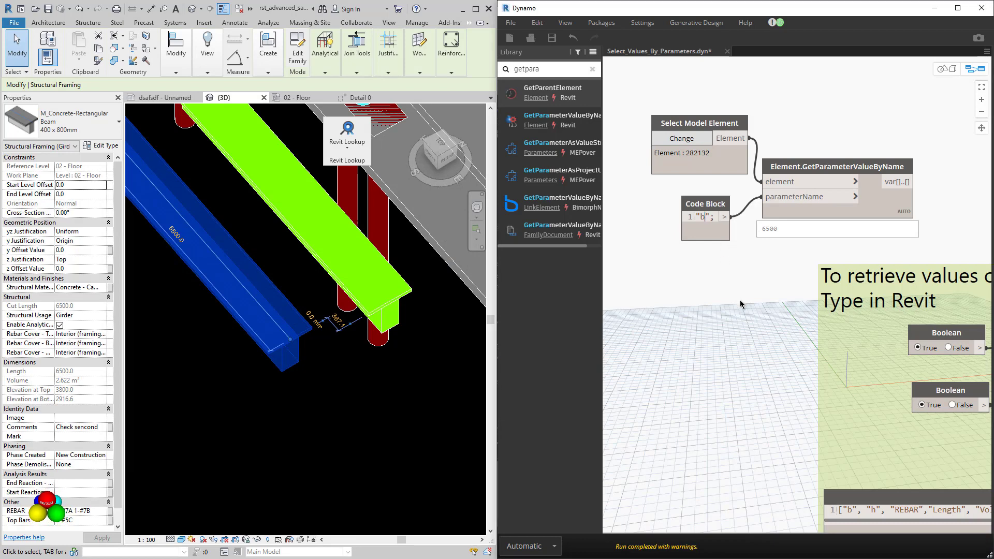
pyautogui.click(740, 305)
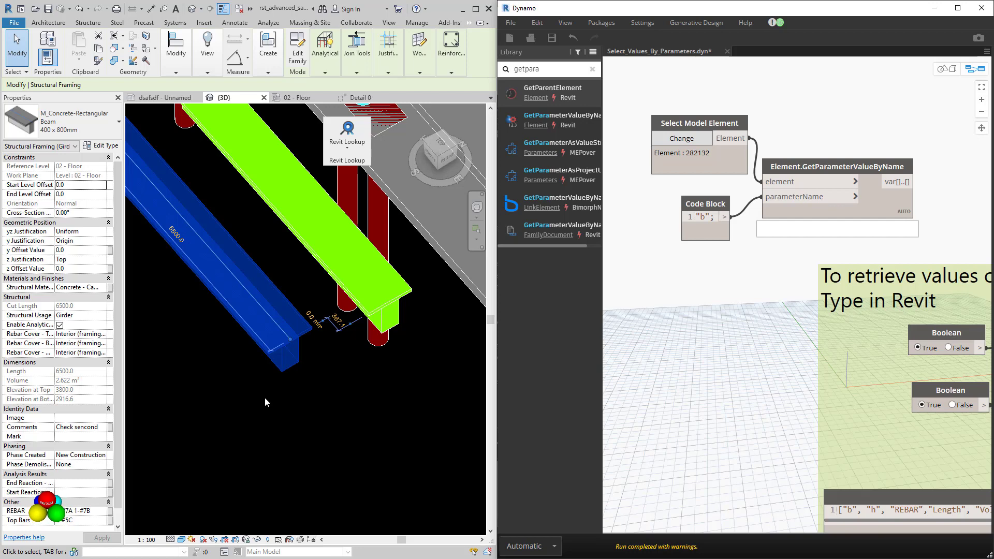
# - Collapse the node Library and zoom the canvas onto the graph
pyautogui.click(600, 186)
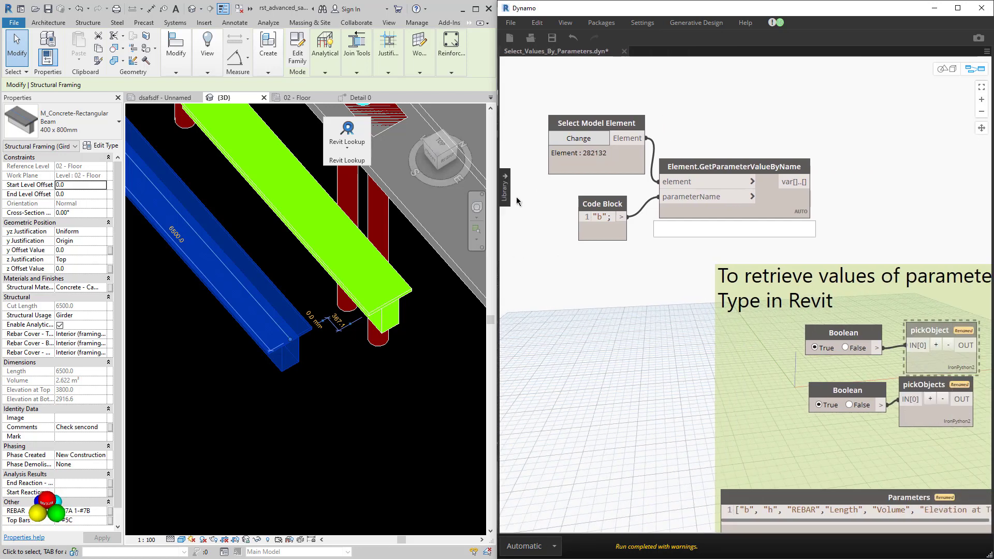
pyautogui.scroll(-5, 595, 176)
pyautogui.scroll(3, 673, 171)
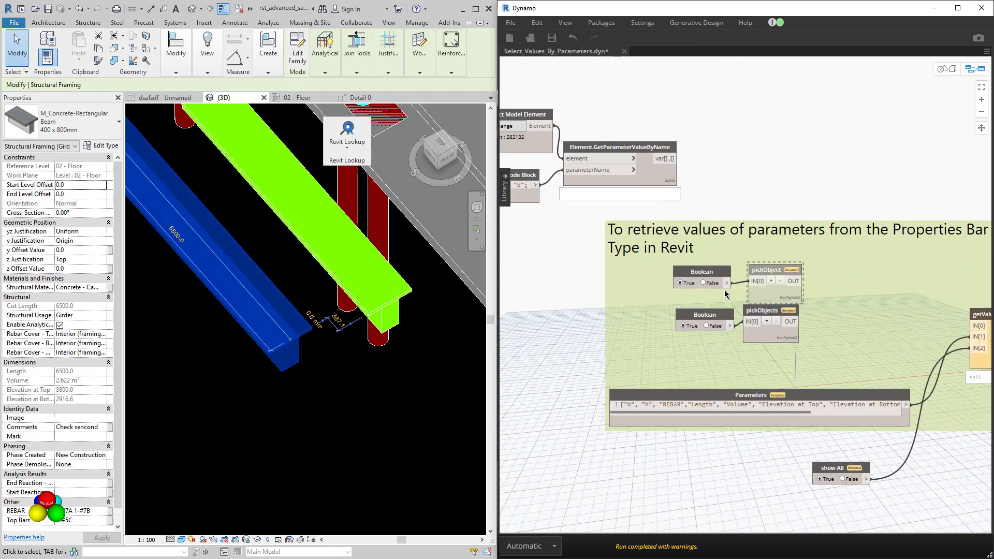
pyautogui.scroll(-2, 739, 165)
pyautogui.scroll(2, 795, 186)
pyautogui.scroll(2, 854, 285)
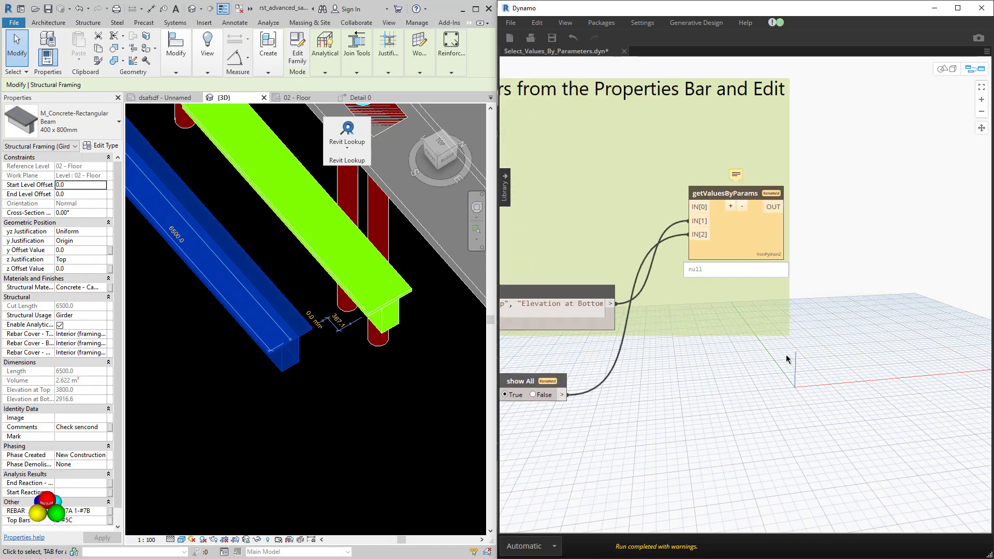
pyautogui.scroll(1, 913, 388)
# - Place show All beside getValuesByParams and wire pickObjects into its IN[0]
pyautogui.moveTo(684, 399); pyautogui.dragTo(690, 267)
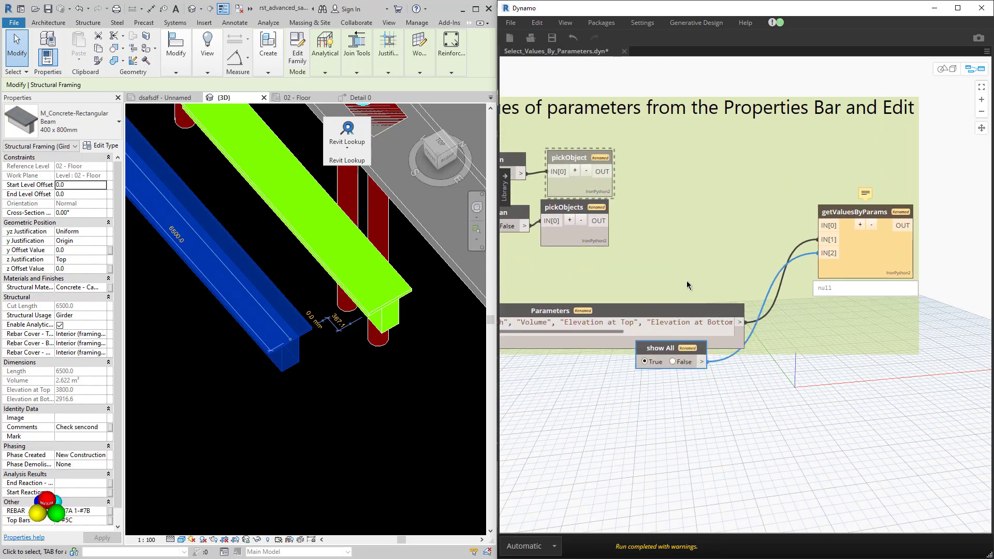
pyautogui.moveTo(881, 263); pyautogui.dragTo(881, 272)
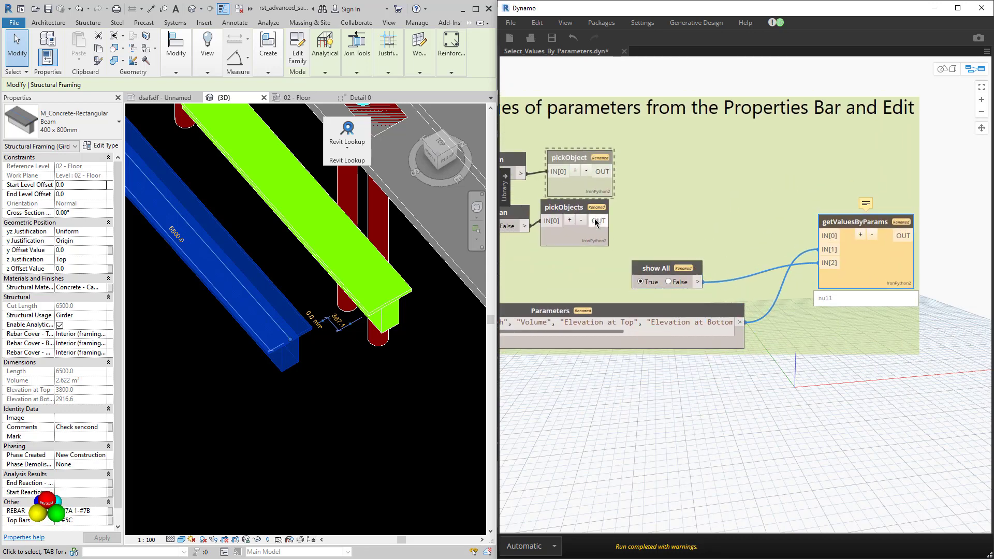
pyautogui.moveTo(619, 222); pyautogui.dragTo(688, 222, button='middle')
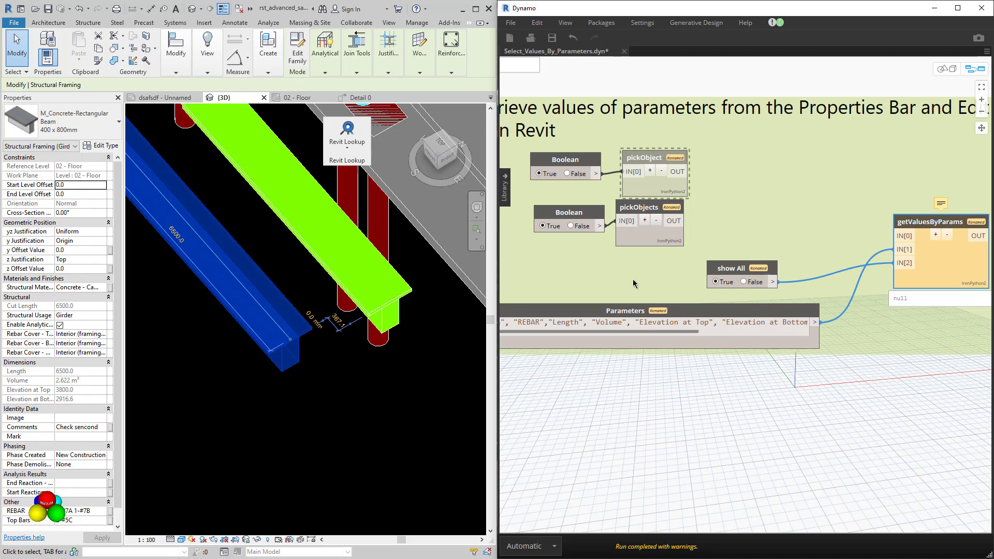
pyautogui.moveTo(675, 224); pyautogui.dragTo(903, 235)
pyautogui.click(570, 226)
pyautogui.click(301, 339)
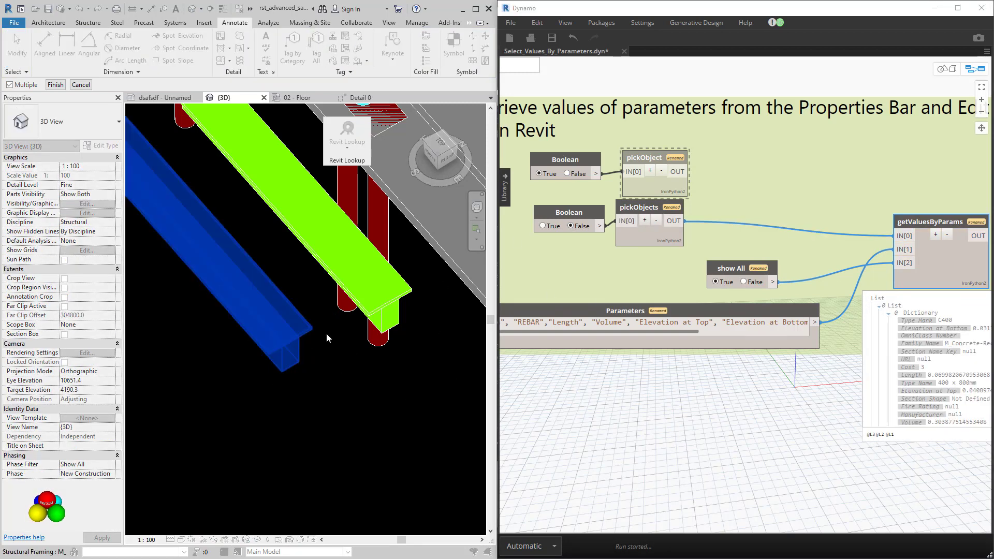
pyautogui.click(55, 85)
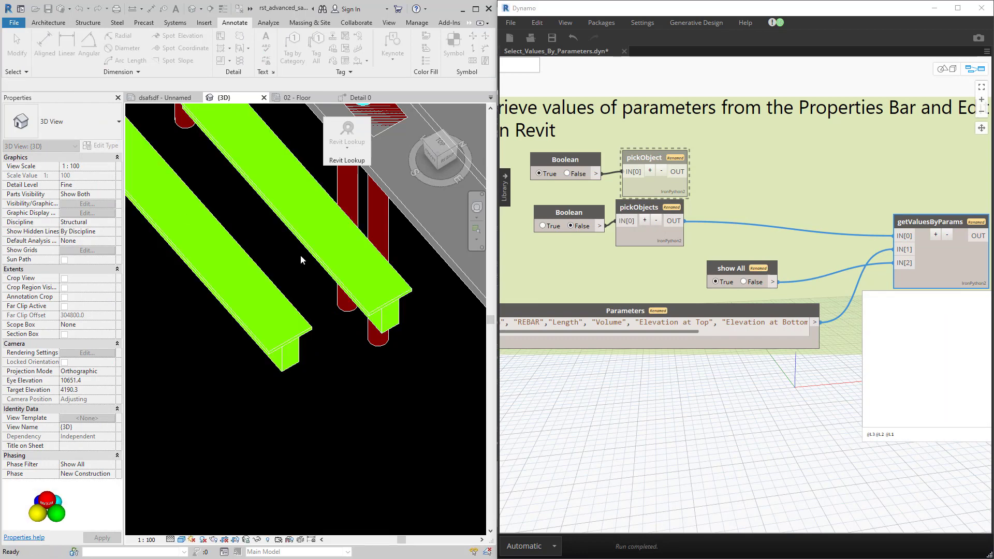
pyautogui.scroll(5, 794, 337)
pyautogui.moveTo(794, 337); pyautogui.dragTo(979, 277, button='middle')
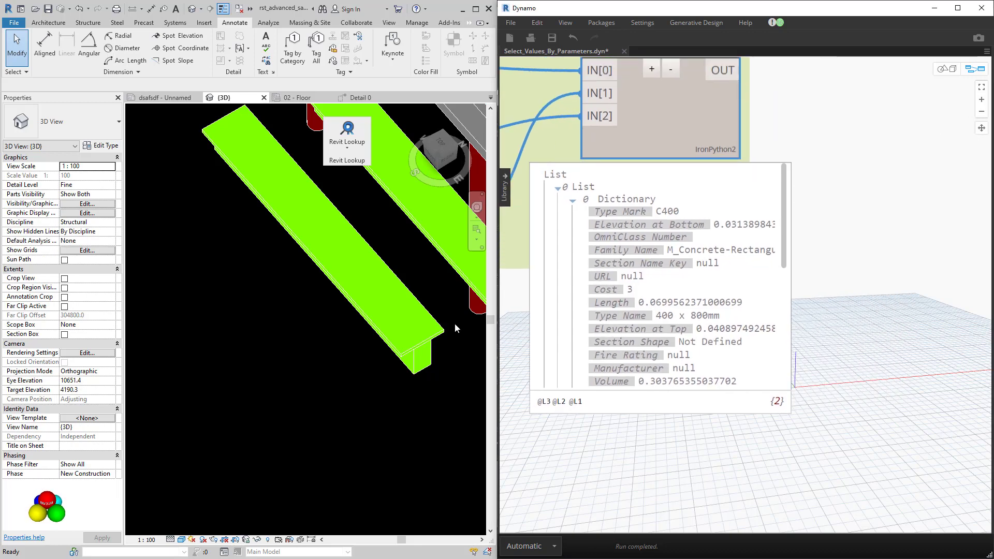
pyautogui.scroll(-5, 751, 279)
pyautogui.moveTo(558, 271); pyautogui.dragTo(675, 269, button='middle')
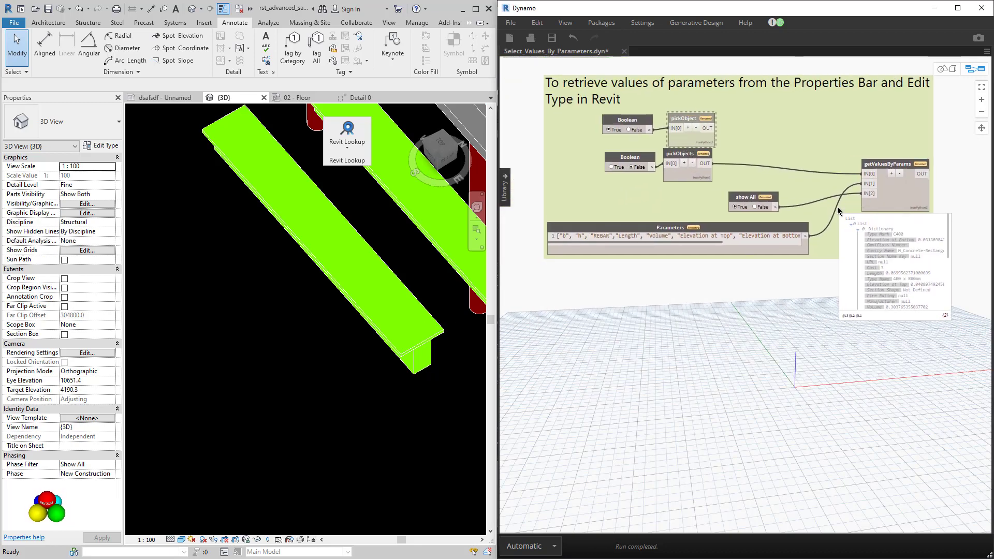
pyautogui.moveTo(799, 231)
pyautogui.mouseDown()
pyautogui.moveTo(759, 187)
pyautogui.moveTo(735, 231)
pyautogui.mouseUp()
pyautogui.moveTo(759, 188); pyautogui.dragTo(760, 197)
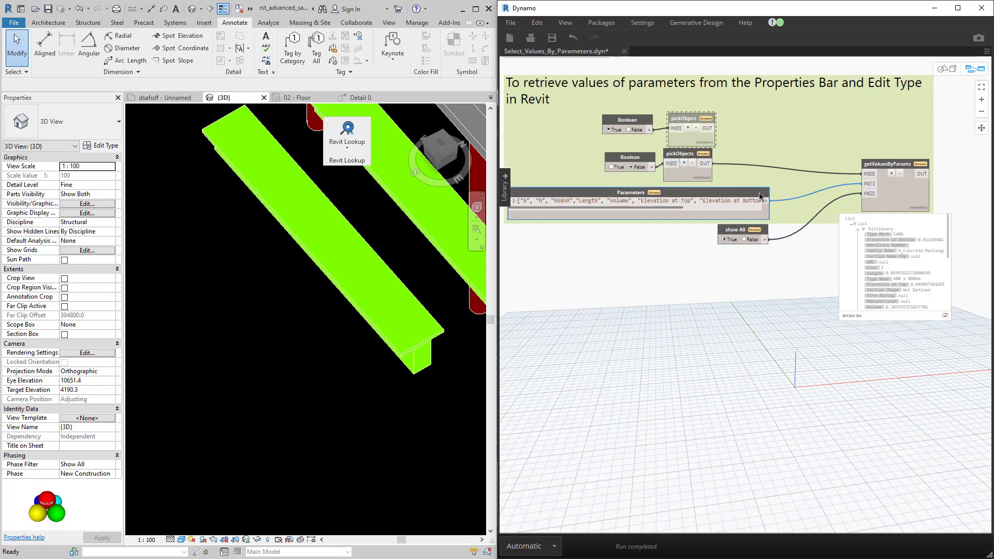
pyautogui.moveTo(821, 261); pyautogui.dragTo(846, 276, button='middle')
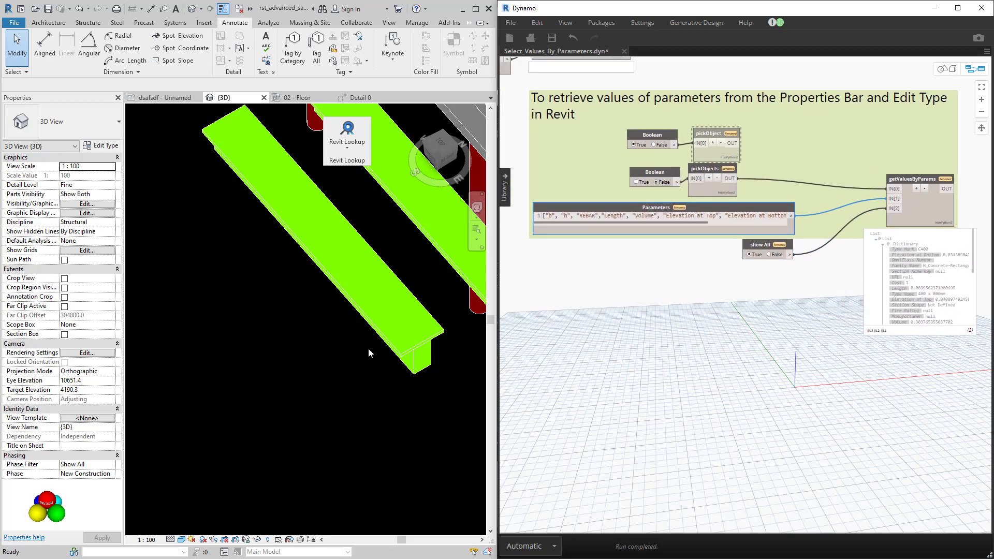
pyautogui.scroll(2, 577, 250)
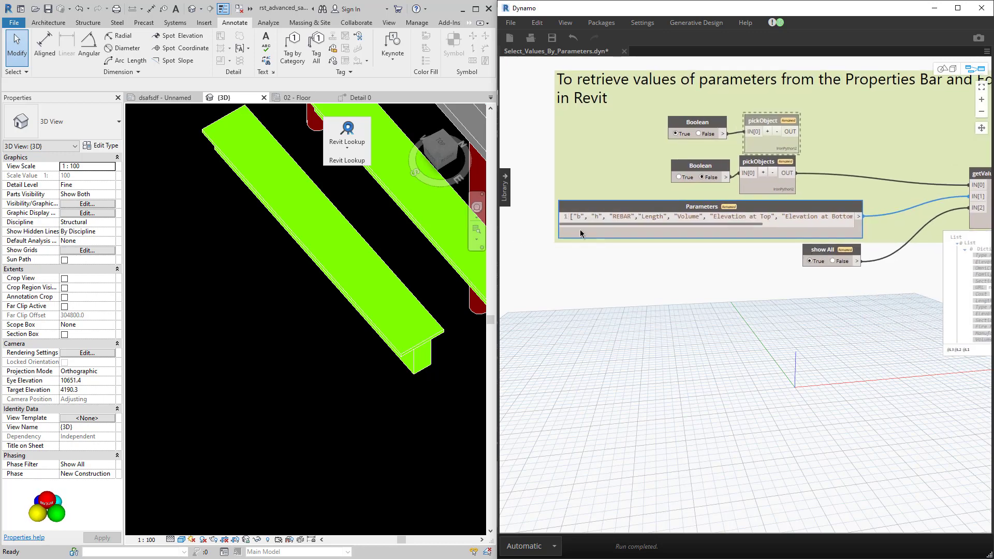
pyautogui.scroll(2, 580, 228)
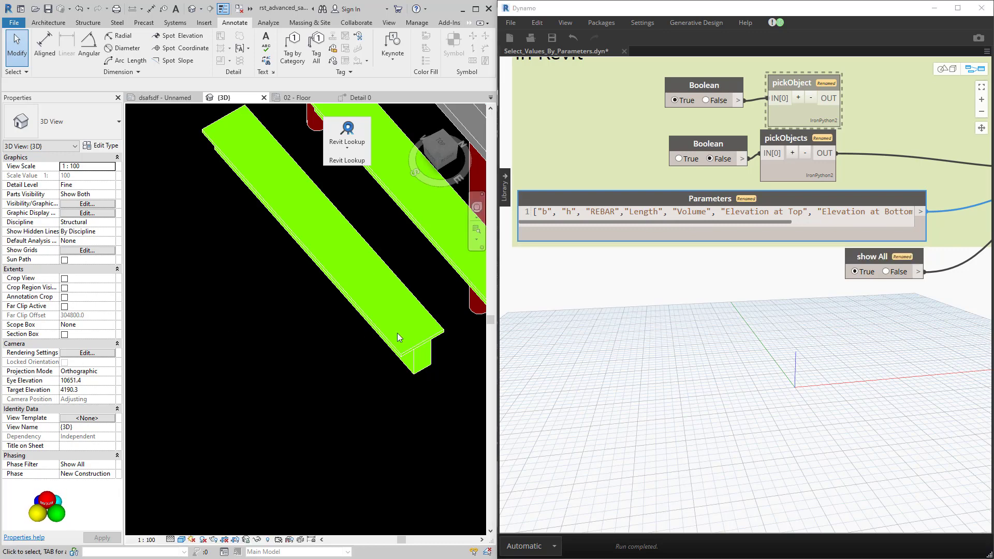
# - Select the 400 x 800mm concrete beam and review its h and b type parameters
pyautogui.click(426, 353)
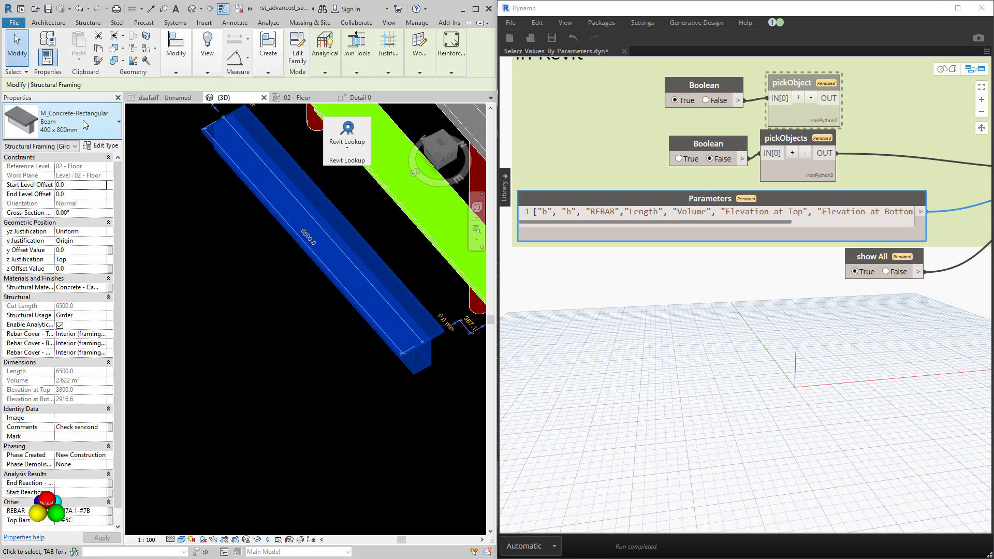
pyautogui.click(100, 147)
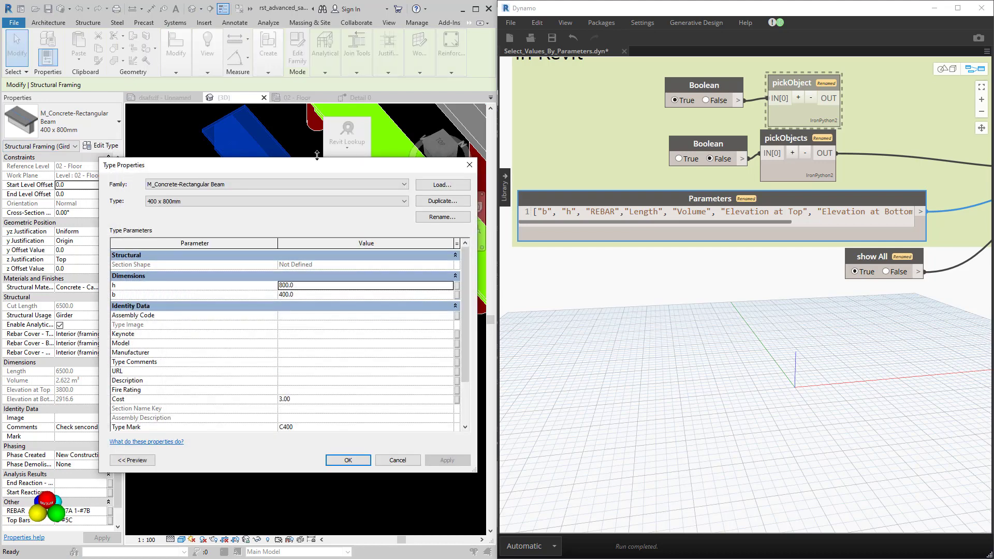
pyautogui.click(469, 165)
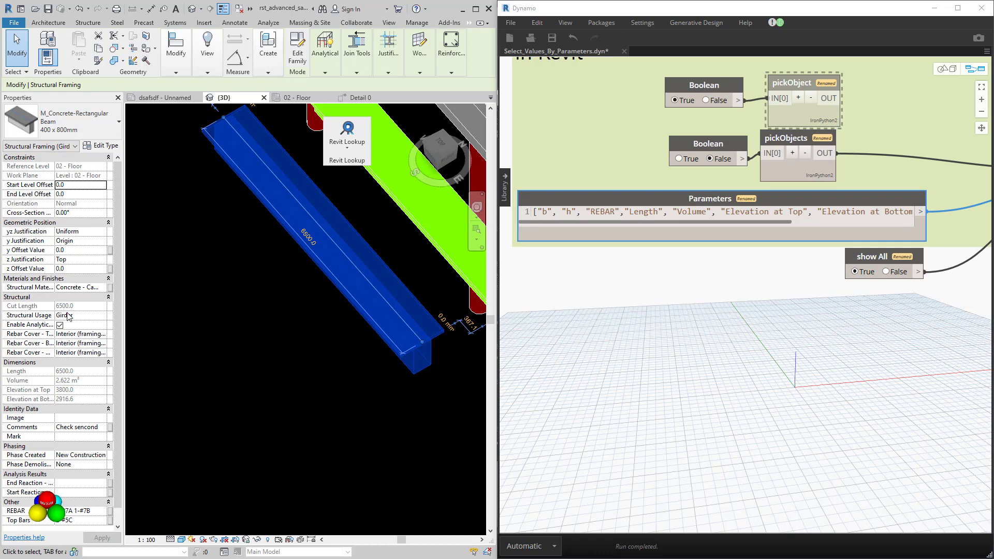
# - Scroll the getValuesByParams preview listing every parameter, including Cost, Volume, REBAR and Comments
pyautogui.scroll(-2, 706, 337)
pyautogui.scroll(-2, 714, 342)
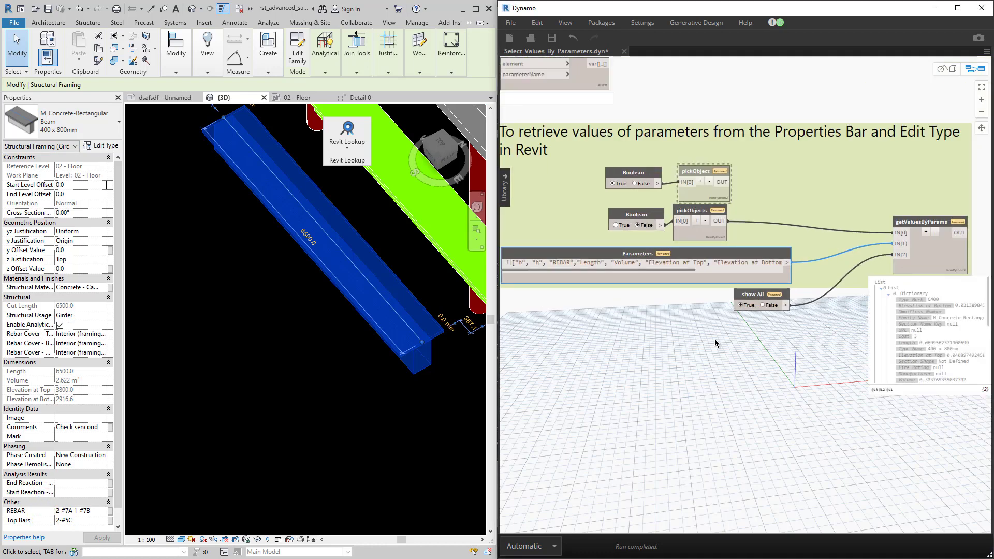
pyautogui.scroll(3, 854, 334)
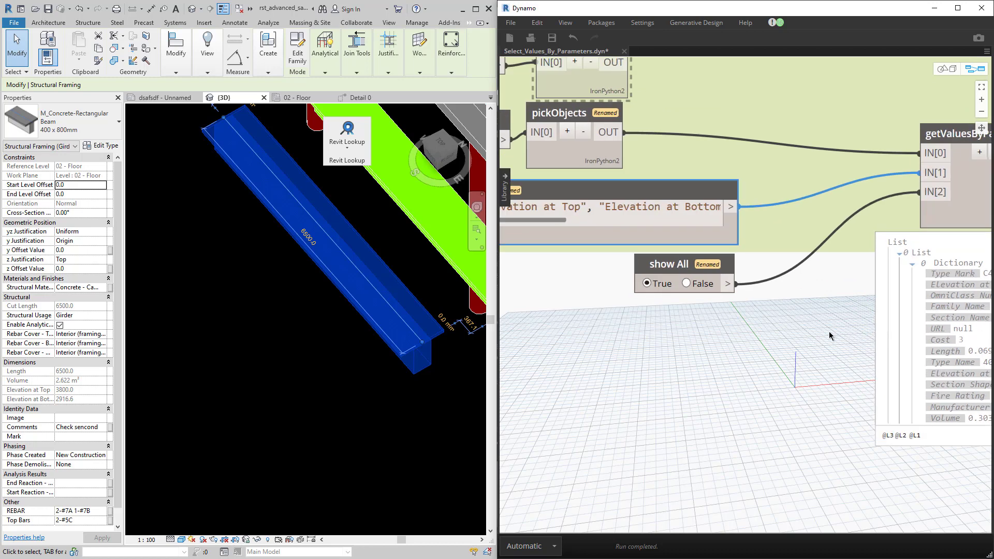
pyautogui.scroll(-1, 777, 310)
pyautogui.scroll(-1, 714, 290)
pyautogui.scroll(-1, 694, 259)
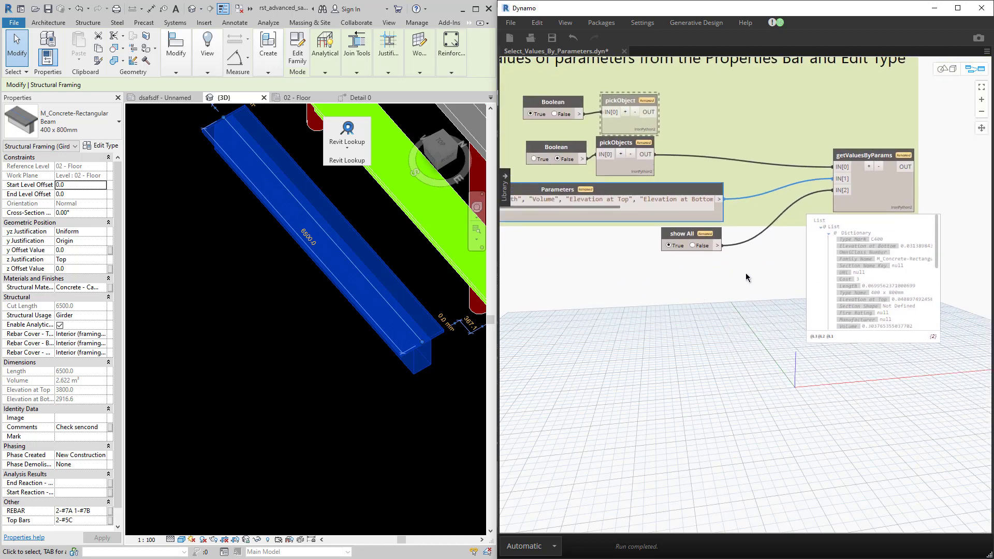
pyautogui.scroll(-5, 880, 290)
pyautogui.scroll(3, 949, 286)
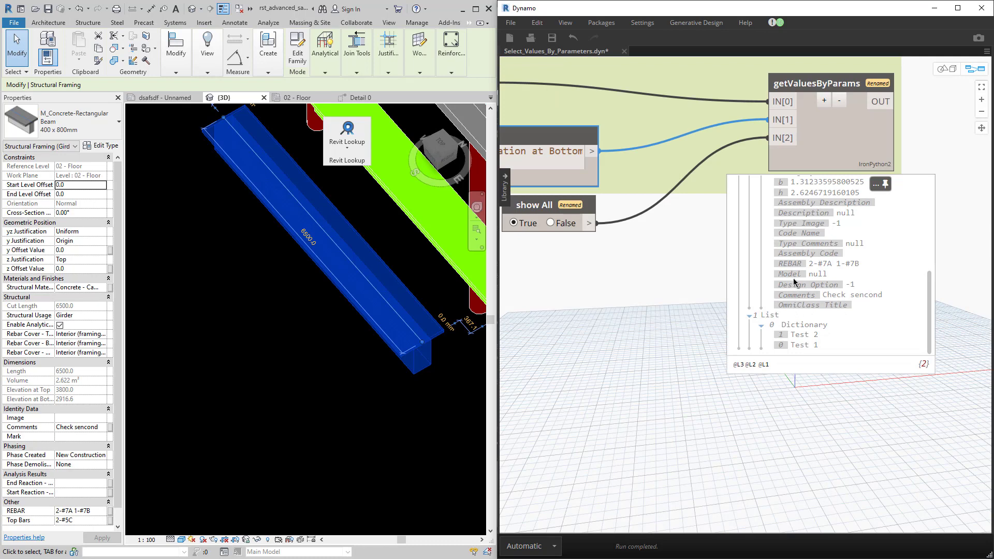
pyautogui.scroll(4, 795, 284)
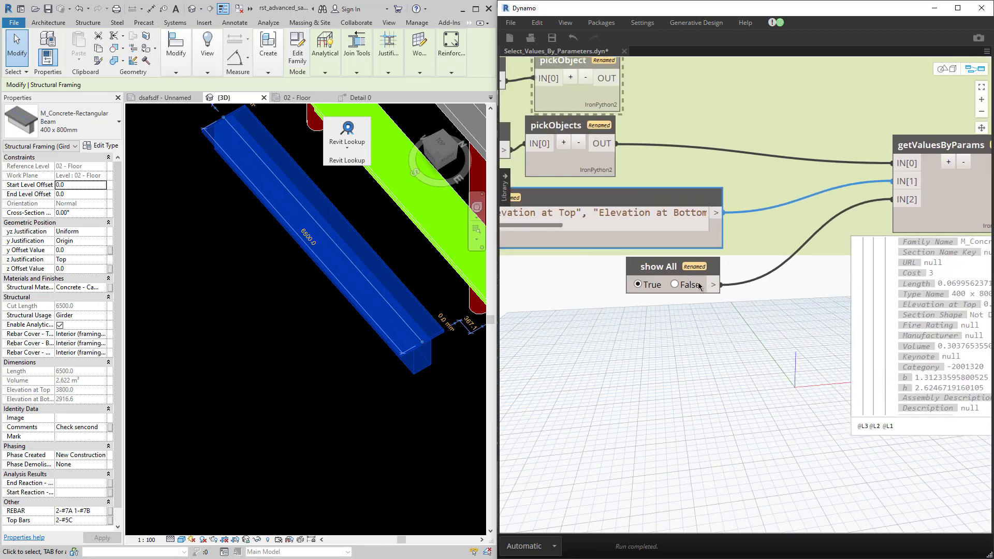
# - Set show All to False and rearrange the Parameters and show All nodes
pyautogui.click(817, 306)
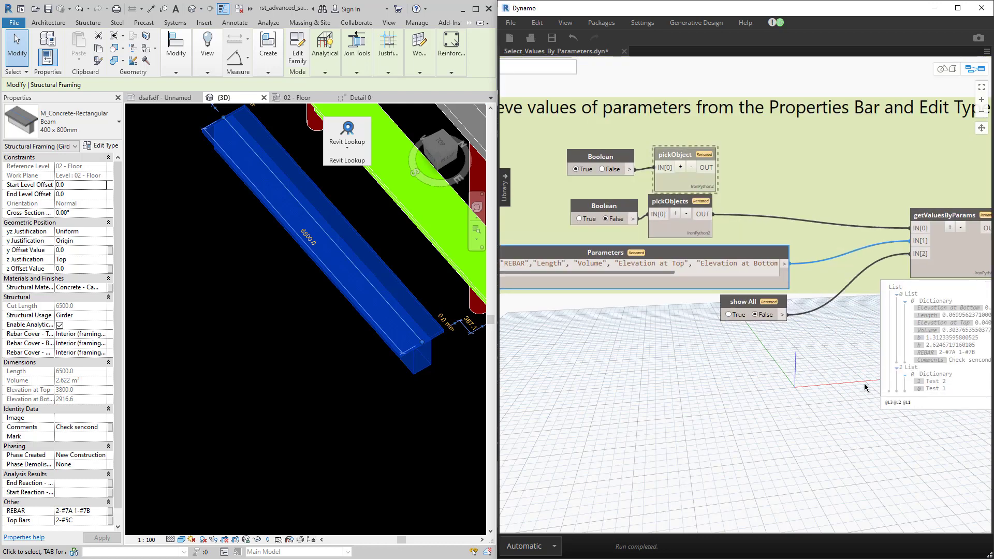
pyautogui.moveTo(775, 361); pyautogui.dragTo(868, 369, button='middle')
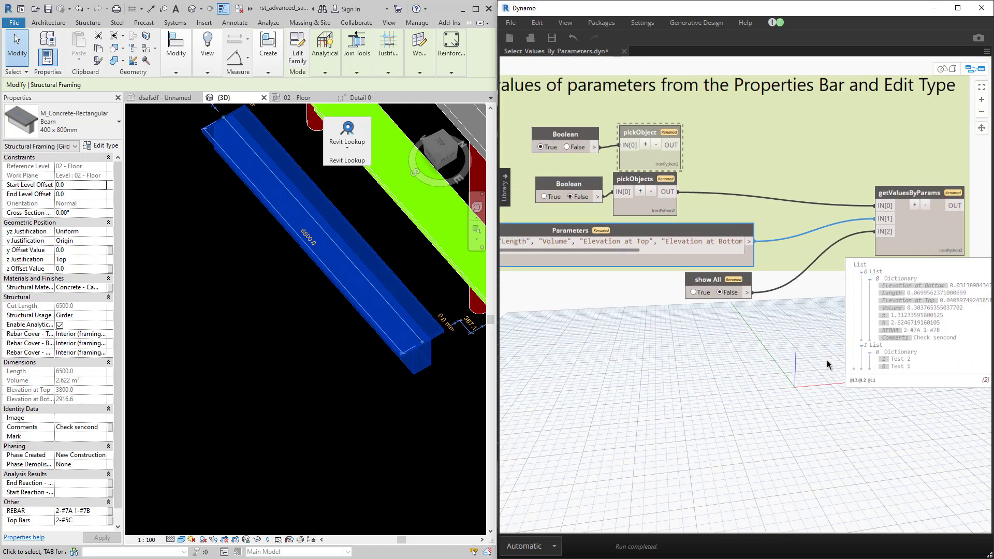
pyautogui.scroll(-2, 867, 369)
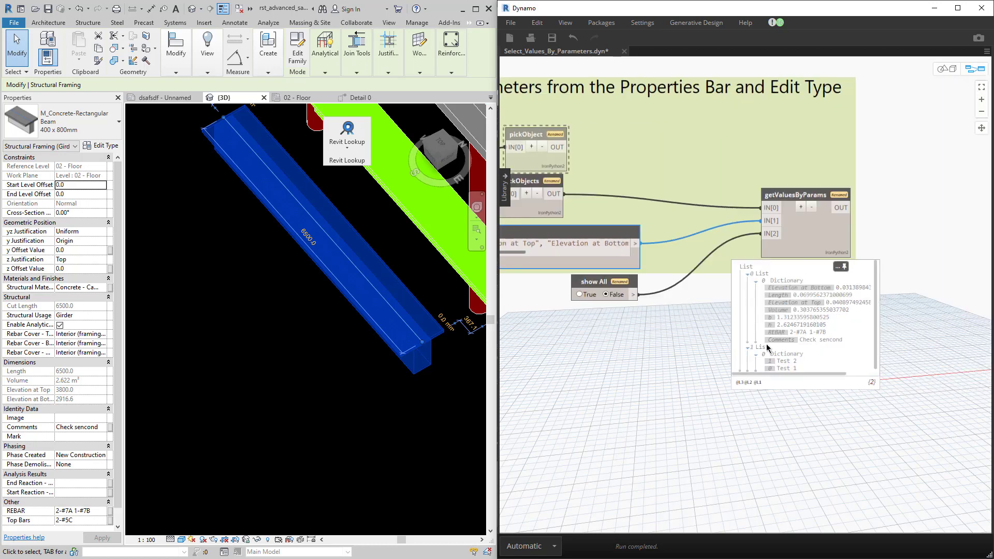
pyautogui.scroll(3, 880, 342)
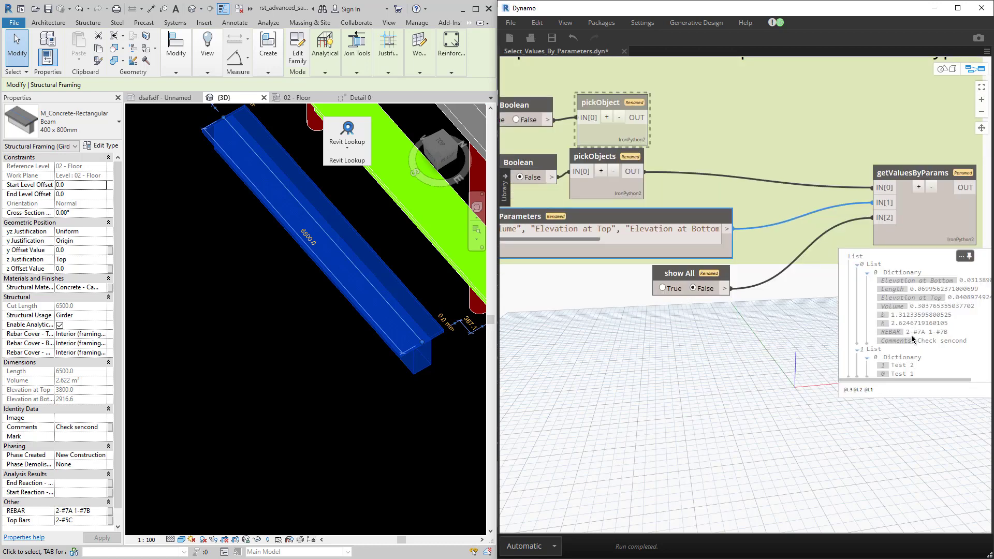
pyautogui.moveTo(708, 224); pyautogui.dragTo(784, 230)
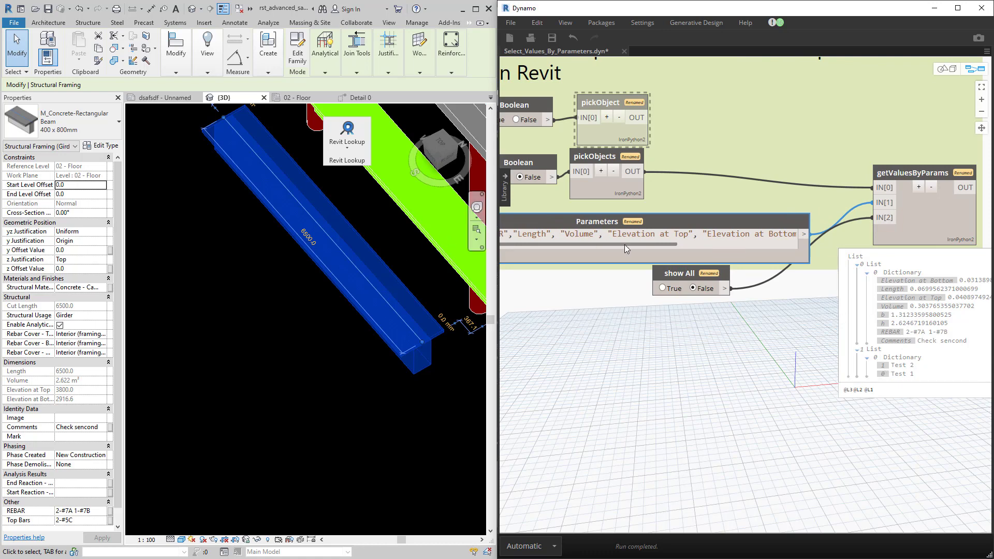
pyautogui.moveTo(624, 243); pyautogui.dragTo(768, 248)
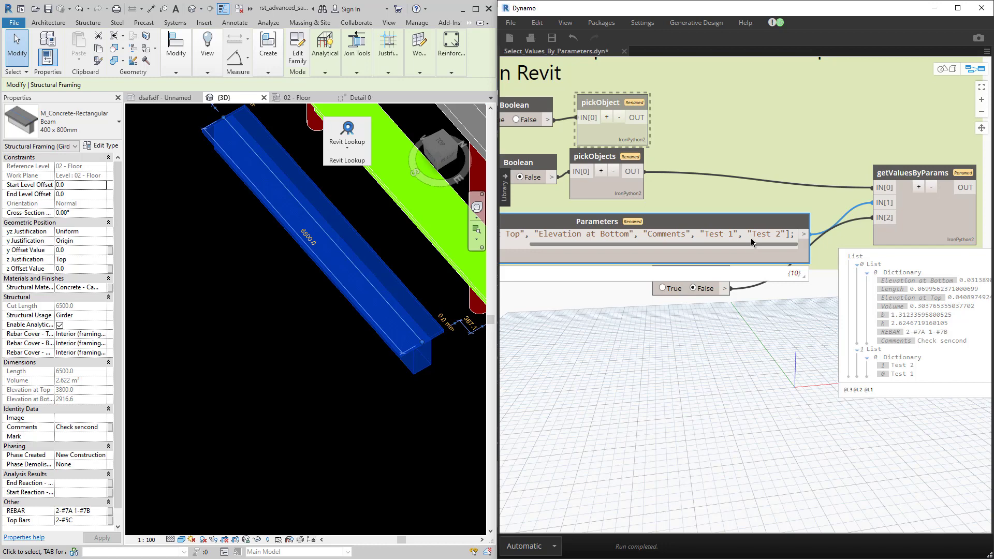
pyautogui.moveTo(694, 289); pyautogui.dragTo(692, 309)
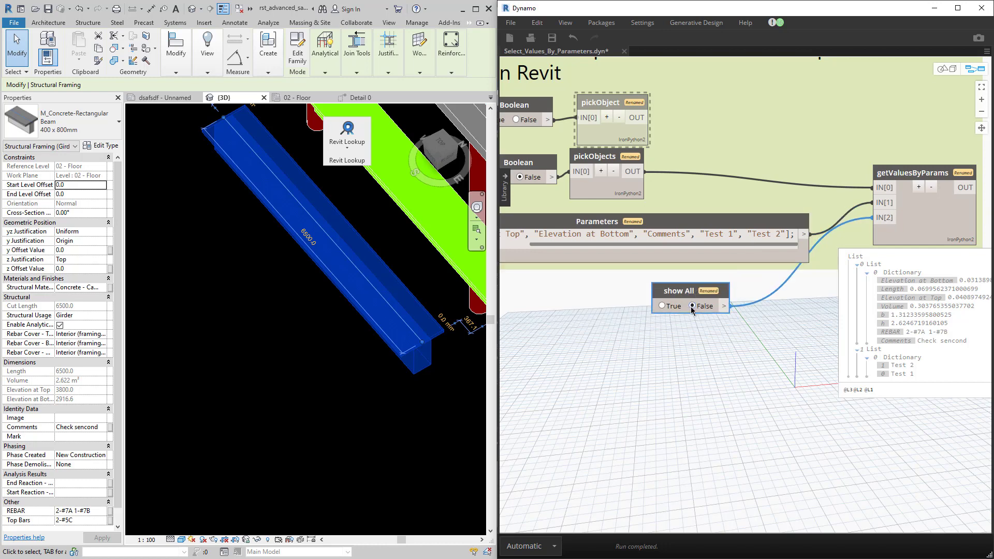
# - Set show All to True and highlight the requested parameter names in the code block
pyautogui.click(674, 306)
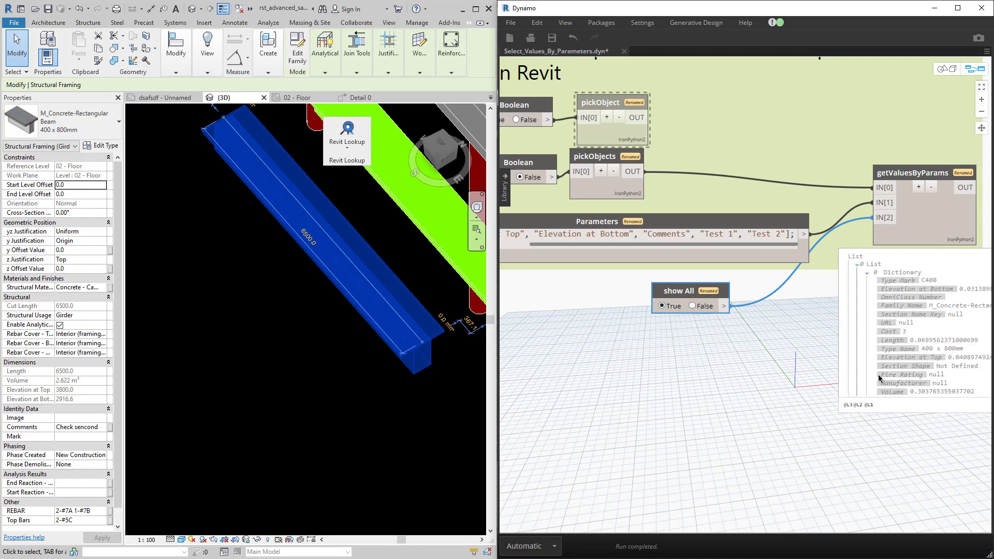
pyautogui.moveTo(652, 235)
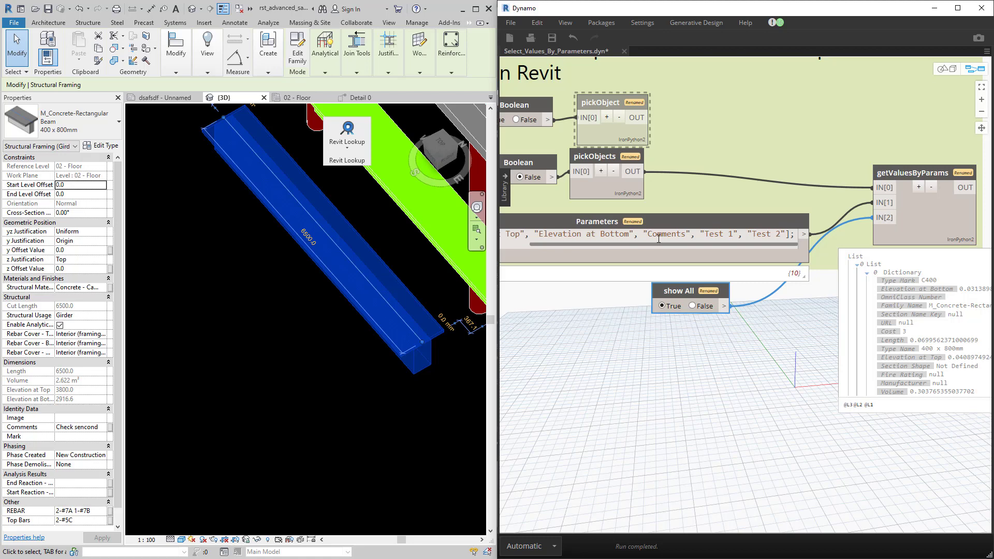
pyautogui.moveTo(746, 234); pyautogui.dragTo(477, 230)
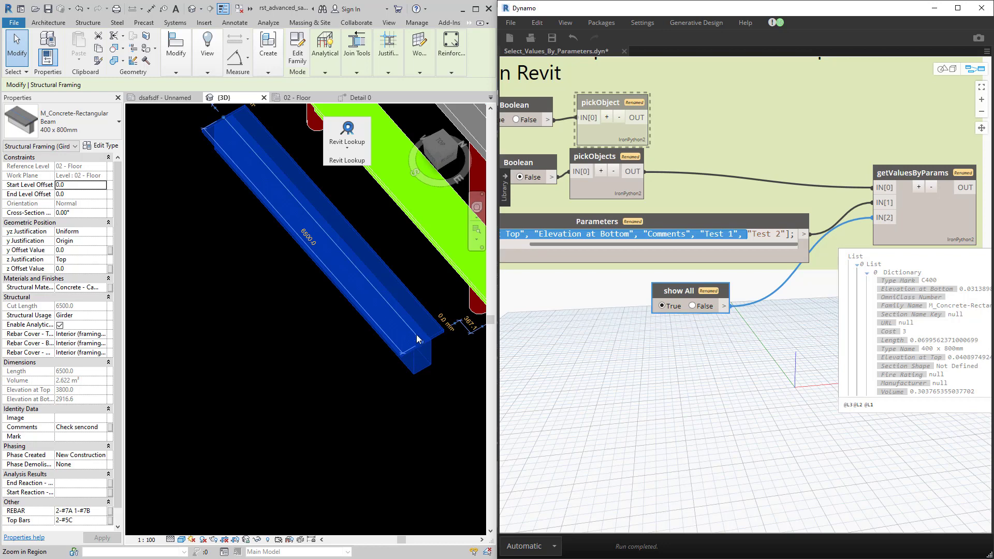
pyautogui.scroll(-5, 932, 289)
pyautogui.scroll(-5, 939, 342)
pyautogui.scroll(-5, 942, 371)
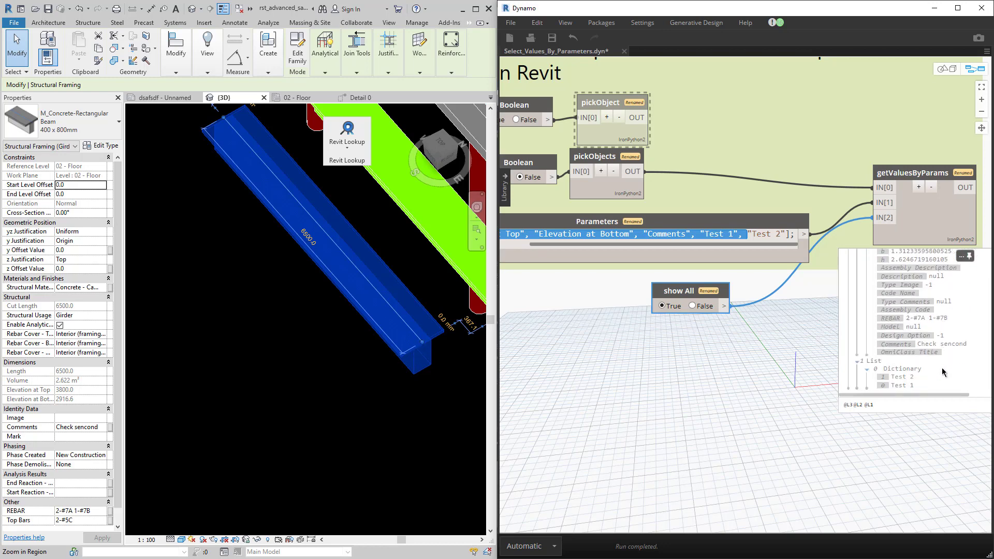
# - Scroll the preview from Type Mark to OmniClass Title and the Test 1/Test 2 list
pyautogui.scroll(5, 941, 370)
pyautogui.scroll(5, 937, 357)
pyautogui.scroll(-2, 917, 308)
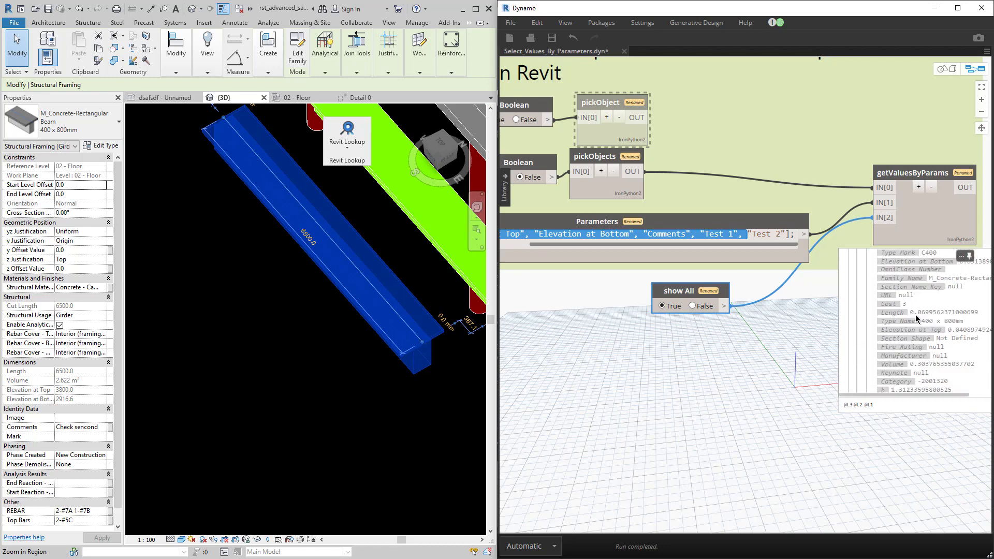
pyautogui.scroll(-3, 916, 319)
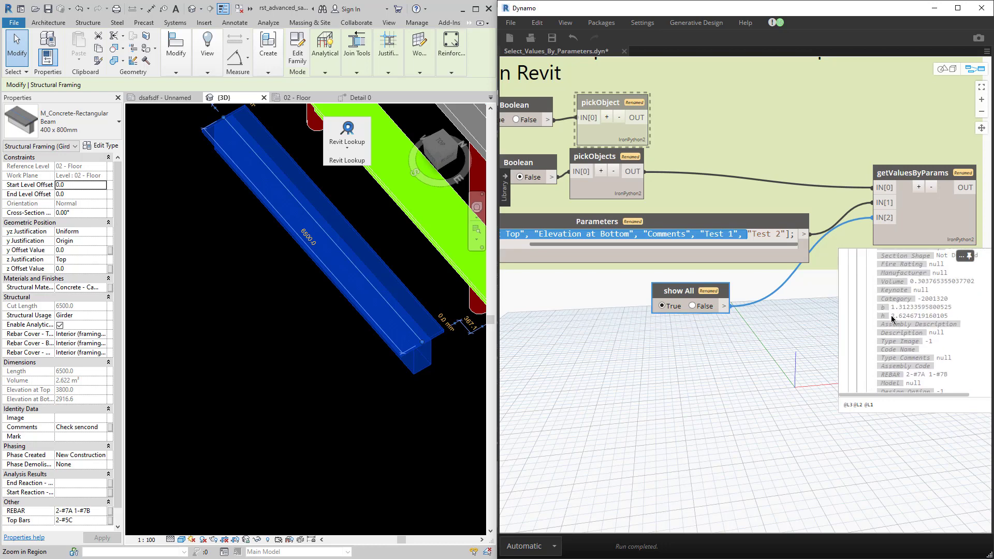
pyautogui.scroll(1, 939, 346)
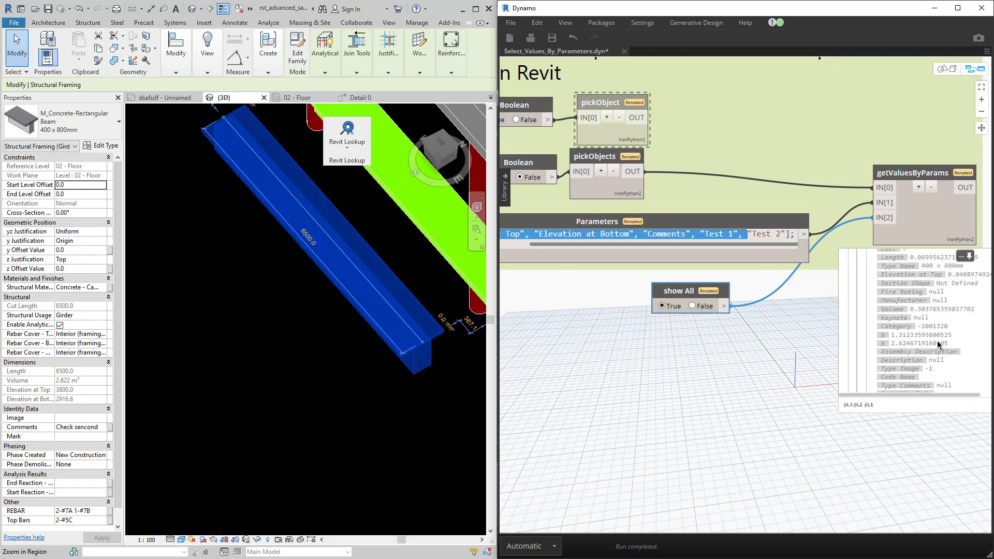
pyautogui.scroll(1, 938, 344)
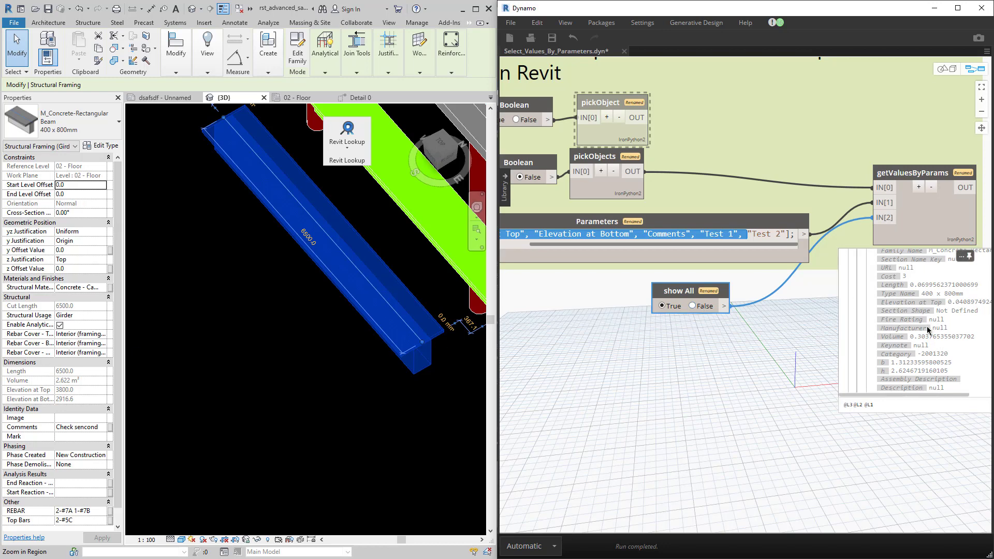
pyautogui.scroll(-3, 752, 344)
pyautogui.scroll(2, 752, 343)
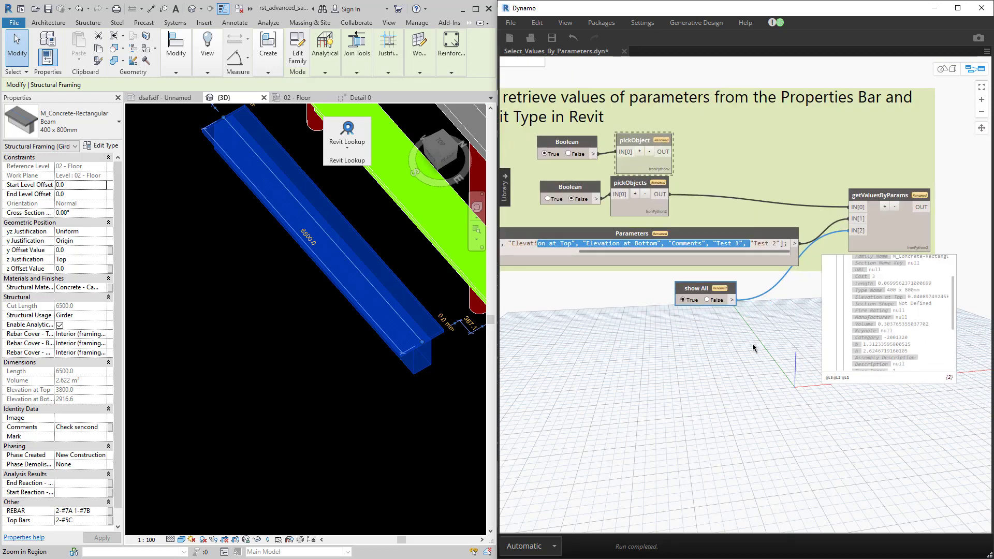
pyautogui.scroll(3, 964, 343)
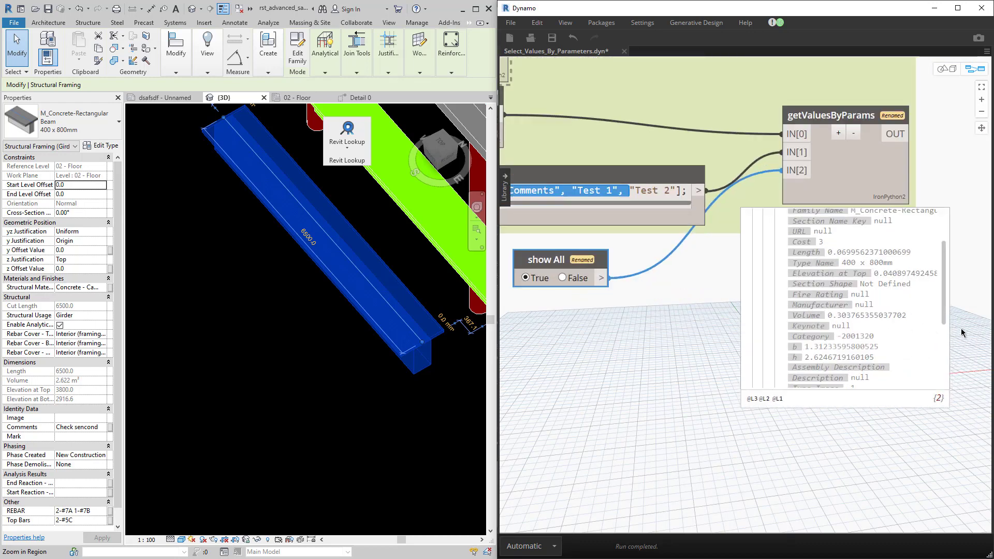
pyautogui.scroll(-3, 879, 334)
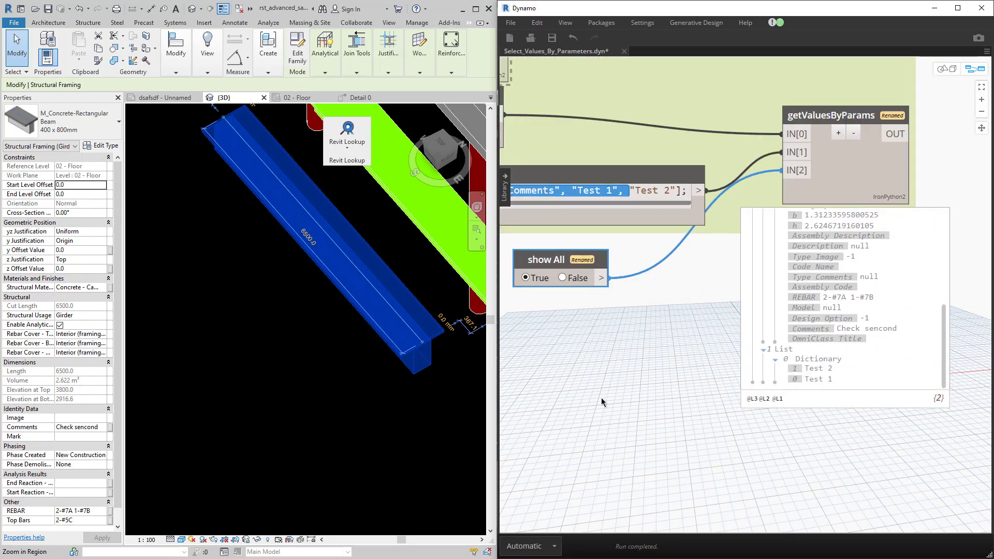
pyautogui.moveTo(610, 386); pyautogui.dragTo(778, 395, button='middle')
pyautogui.scroll(-2, 601, 313)
pyautogui.scroll(-1, 601, 316)
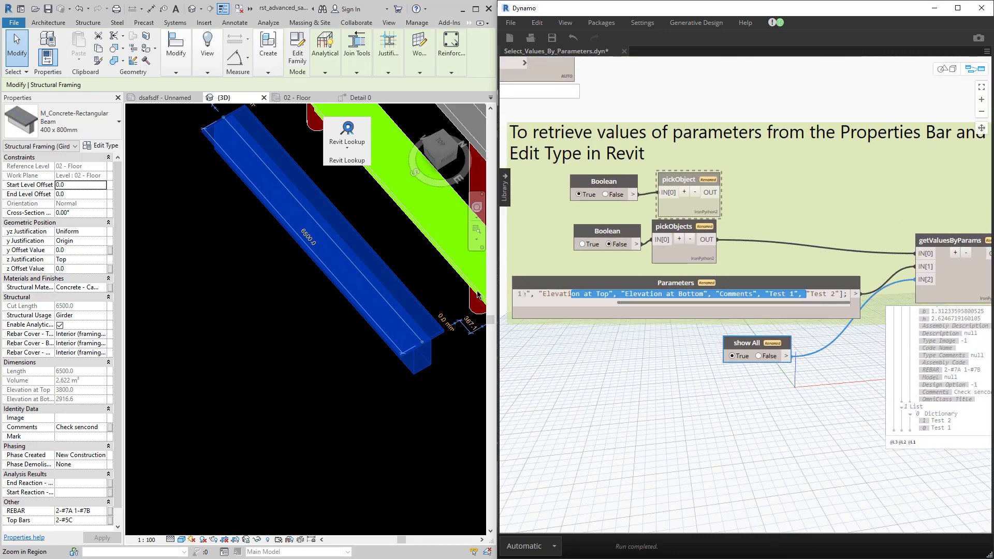
# - Pick two beams in Revit and finish the selection so the graph runs
pyautogui.click(271, 370)
pyautogui.scroll(-2, 360, 322)
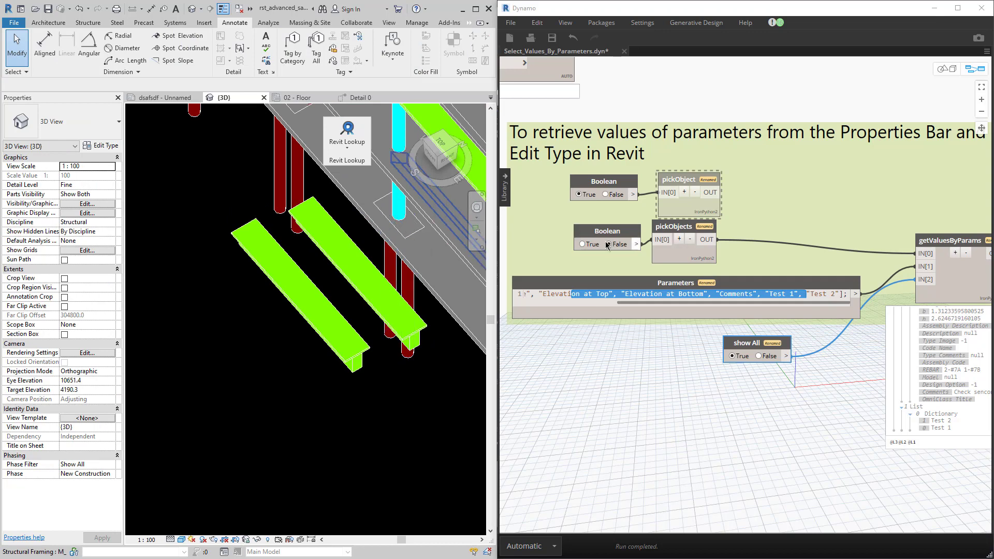
pyautogui.click(590, 244)
pyautogui.click(377, 286)
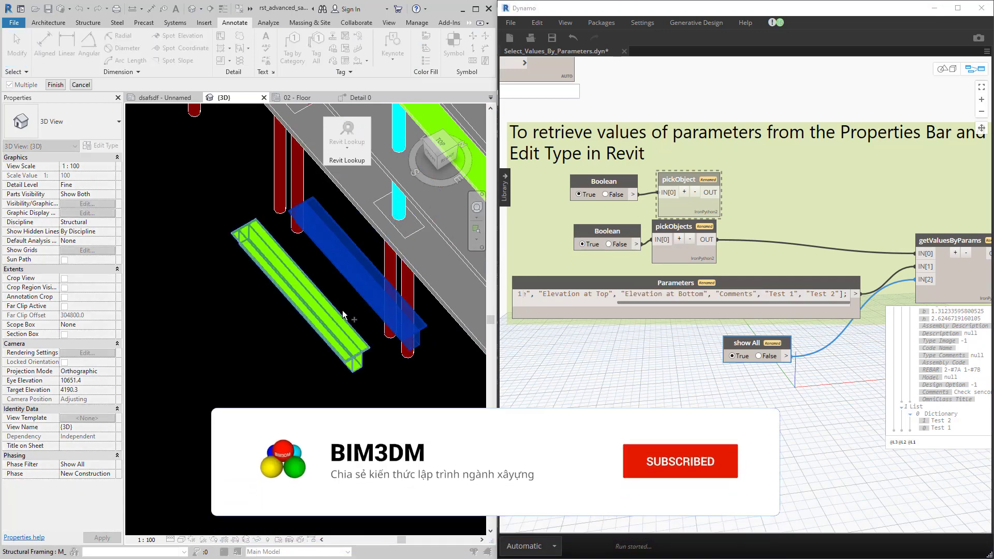
pyautogui.click(306, 300)
pyautogui.click(56, 84)
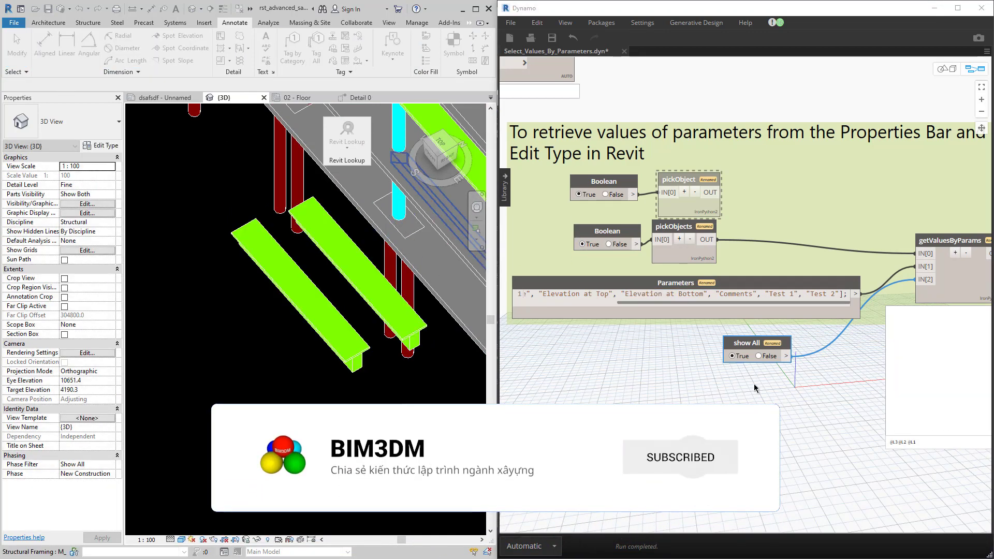
# - Scroll through each beam dictionary, including Type Name 400 x 800mm with b 1.3123 and h 2.6247
pyautogui.scroll(1, 932, 339)
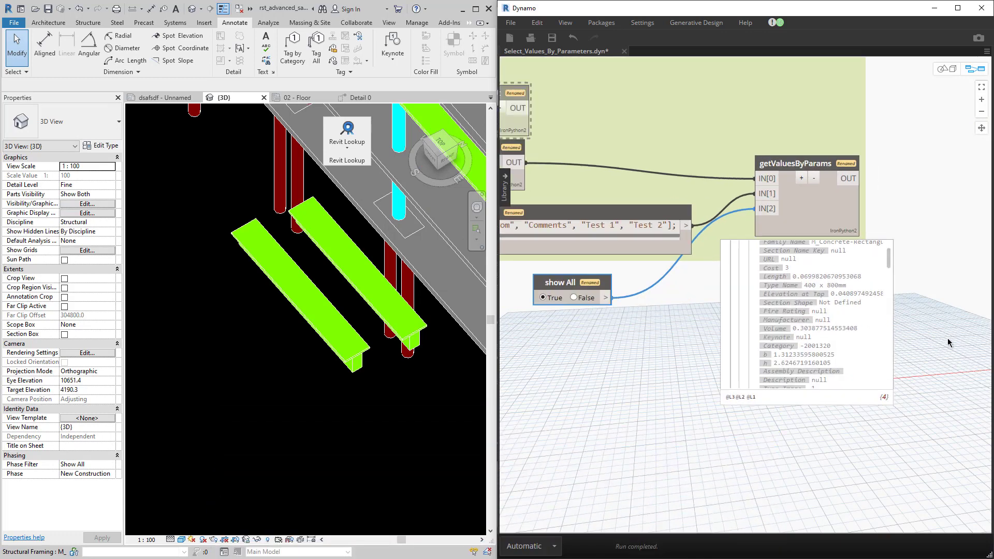
pyautogui.scroll(-3, 834, 333)
pyautogui.scroll(-3, 833, 334)
pyautogui.scroll(-2, 834, 334)
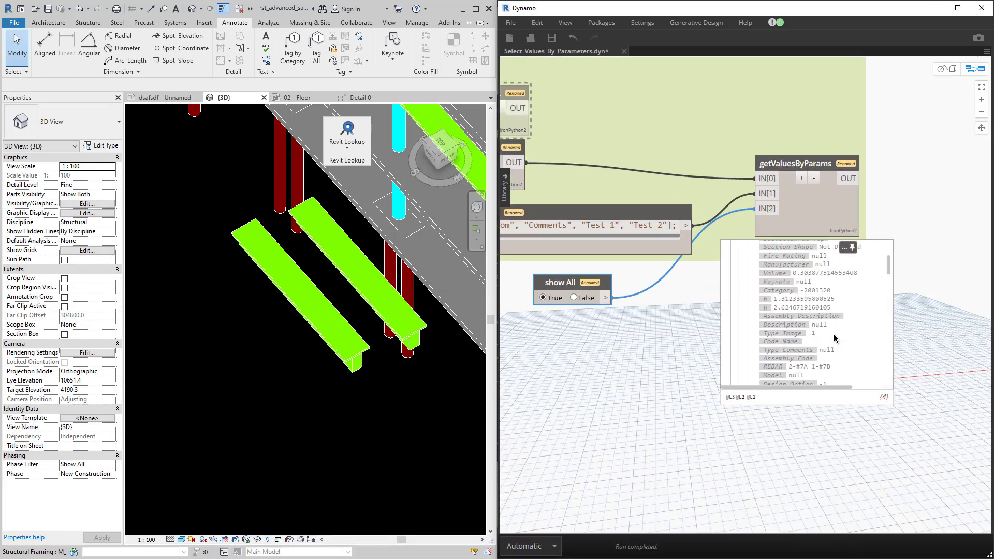
pyautogui.scroll(-3, 834, 334)
pyautogui.scroll(-2, 833, 334)
pyautogui.scroll(-3, 833, 333)
pyautogui.scroll(-2, 833, 336)
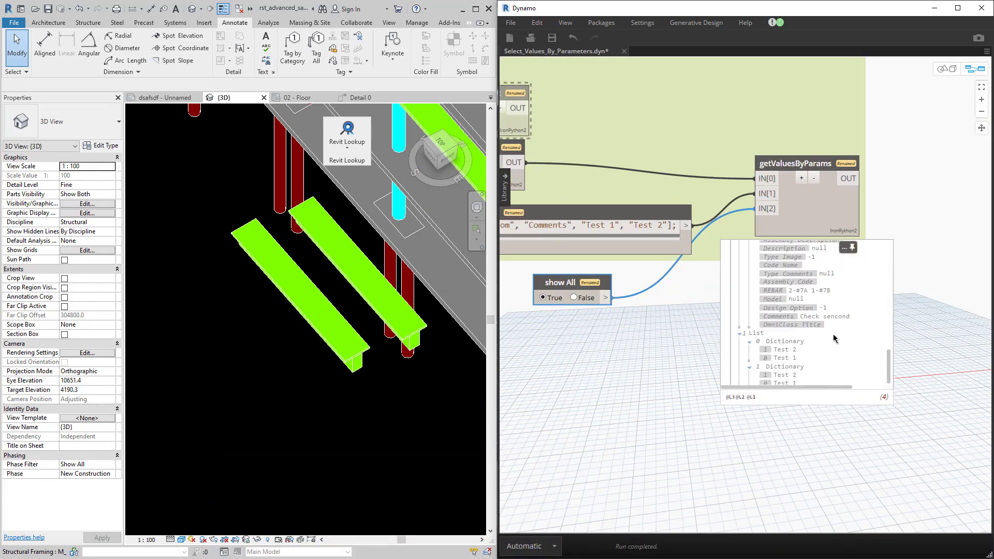
pyautogui.scroll(1, 830, 337)
pyautogui.scroll(2, 826, 336)
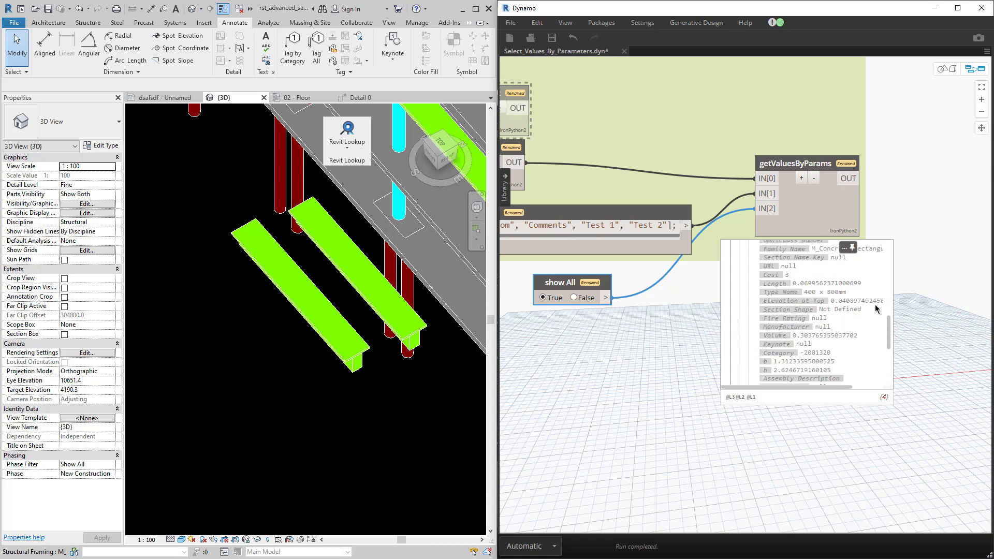
pyautogui.scroll(-4, 834, 342)
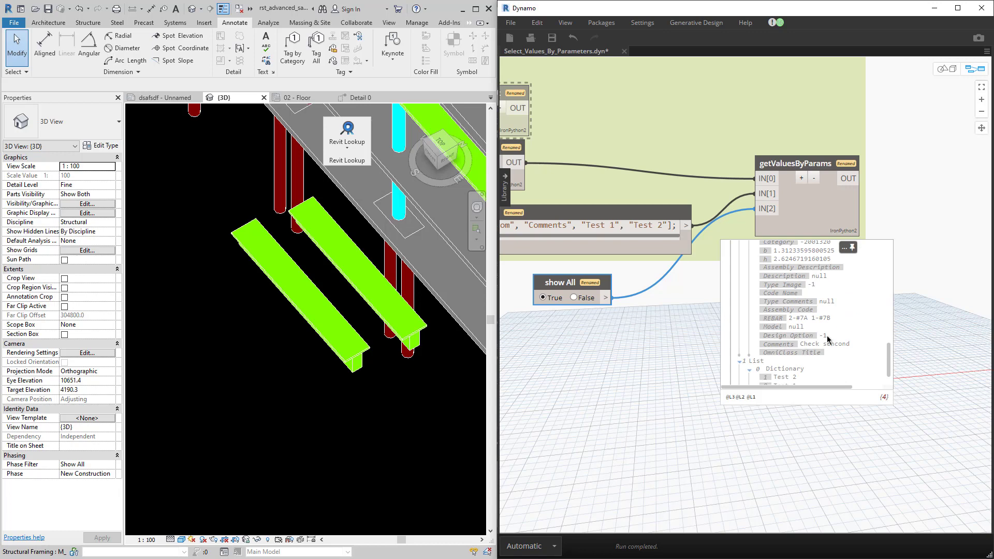
pyautogui.scroll(-2, 848, 327)
pyautogui.scroll(-2, 834, 333)
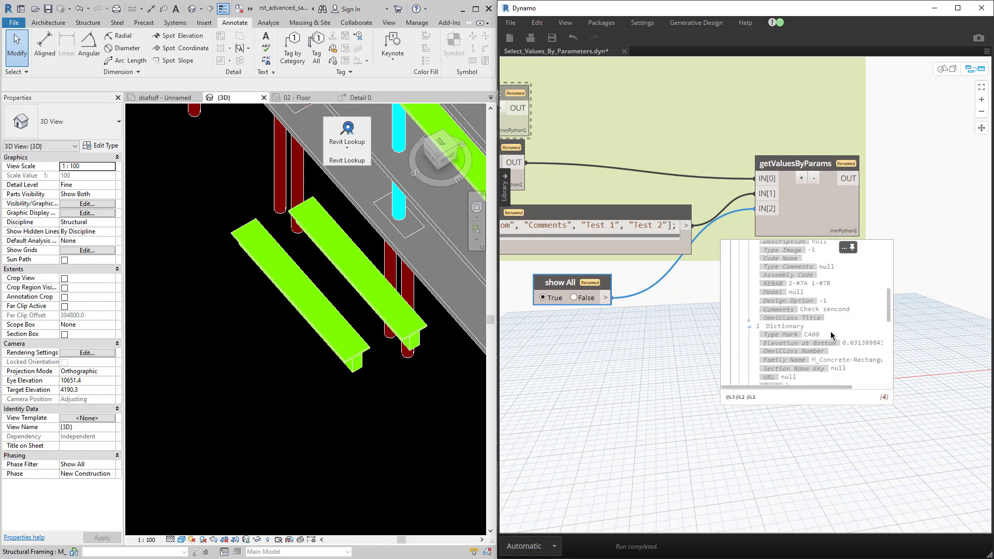
pyautogui.scroll(5, 831, 335)
pyautogui.scroll(5, 831, 335)
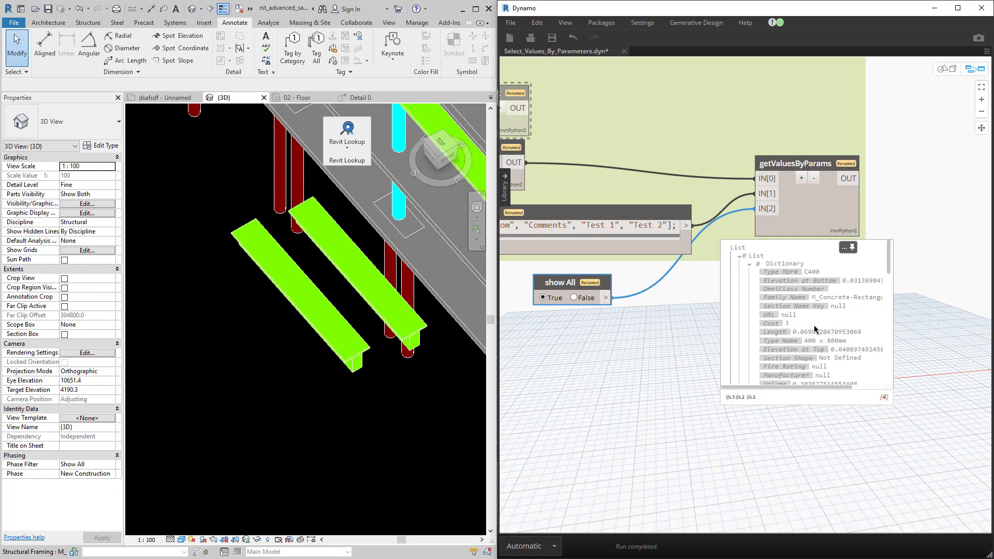
pyautogui.scroll(-2, 811, 325)
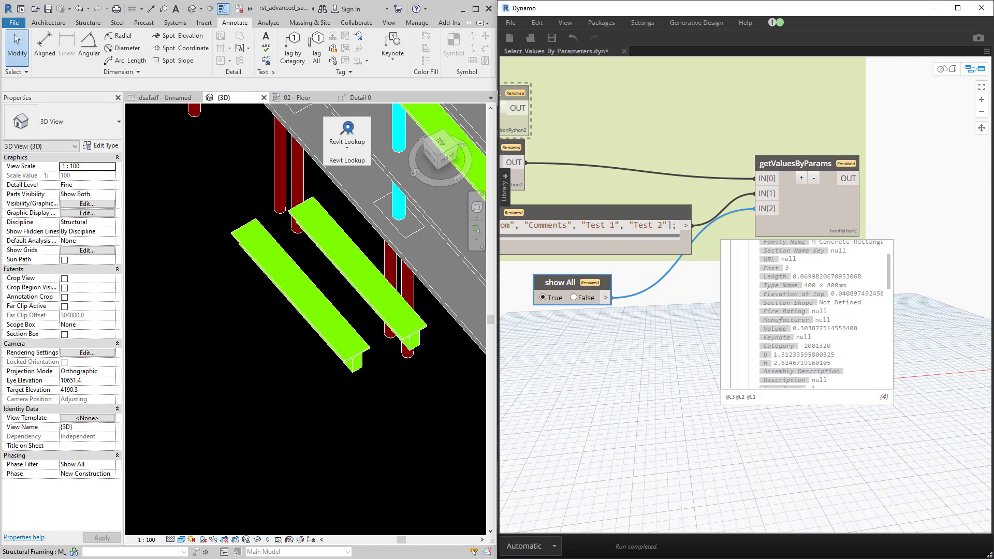
# - Switch to test.py in VS Code and highlight the getValuesByParams function
pyautogui.hotkey('alt', 'Tab')
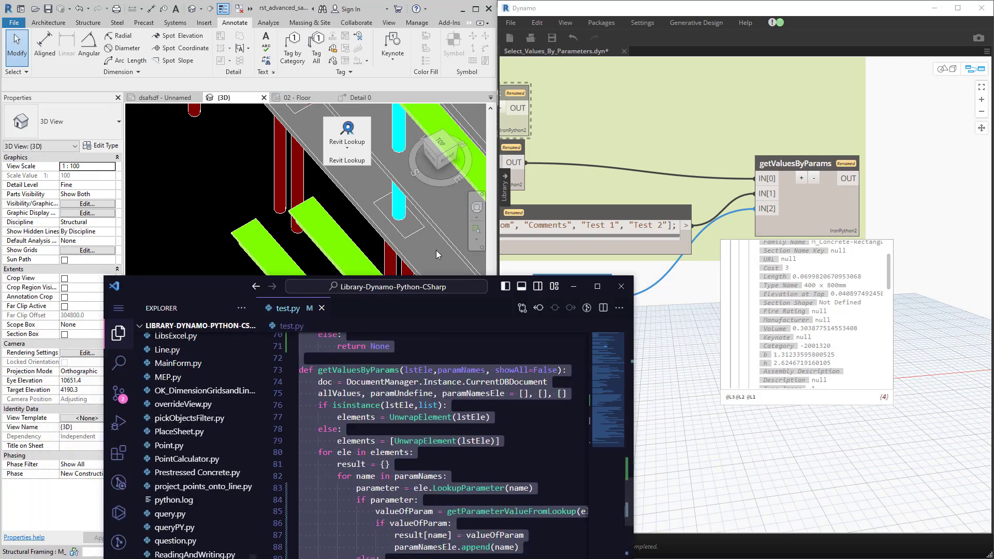
pyautogui.click(316, 224)
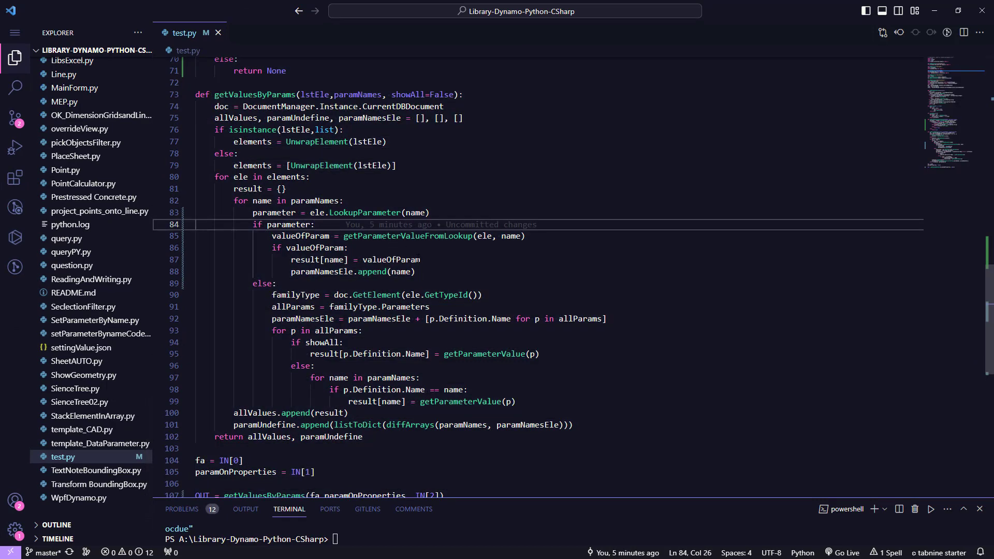
pyautogui.scroll(-2, 419, 248)
pyautogui.scroll(-2, 420, 232)
pyautogui.scroll(4, 420, 217)
pyautogui.moveTo(195, 94); pyautogui.dragTo(399, 439)
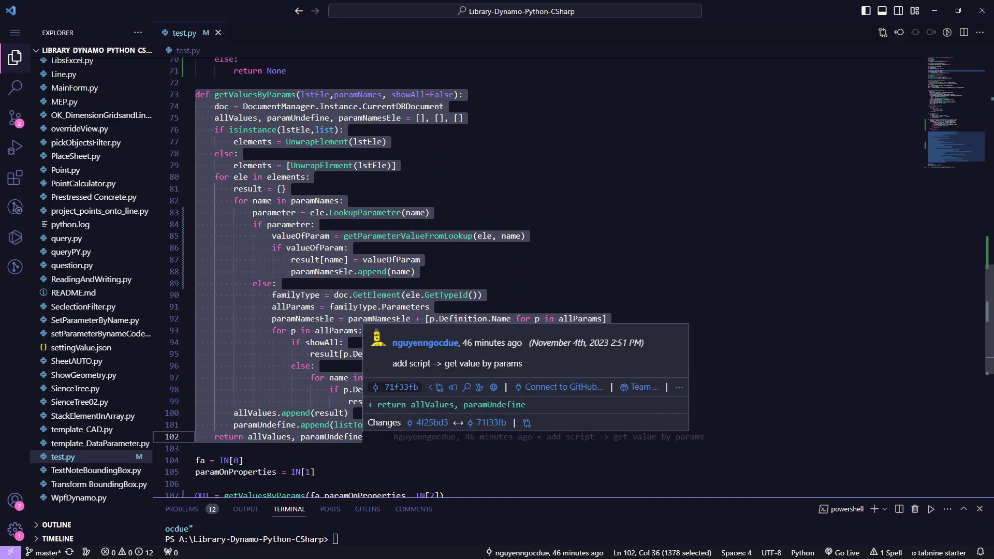
pyautogui.click(496, 274)
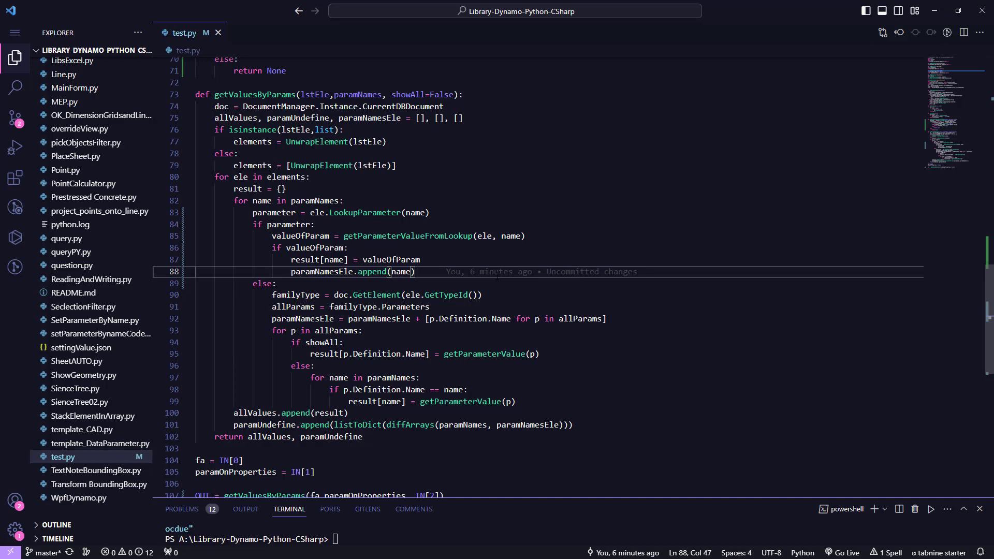
# - Trace the listToDict call and scroll through the listToDict and diffArrays definitions
pyautogui.doubleClick(357, 424)
pyautogui.scroll(5, 331, 280)
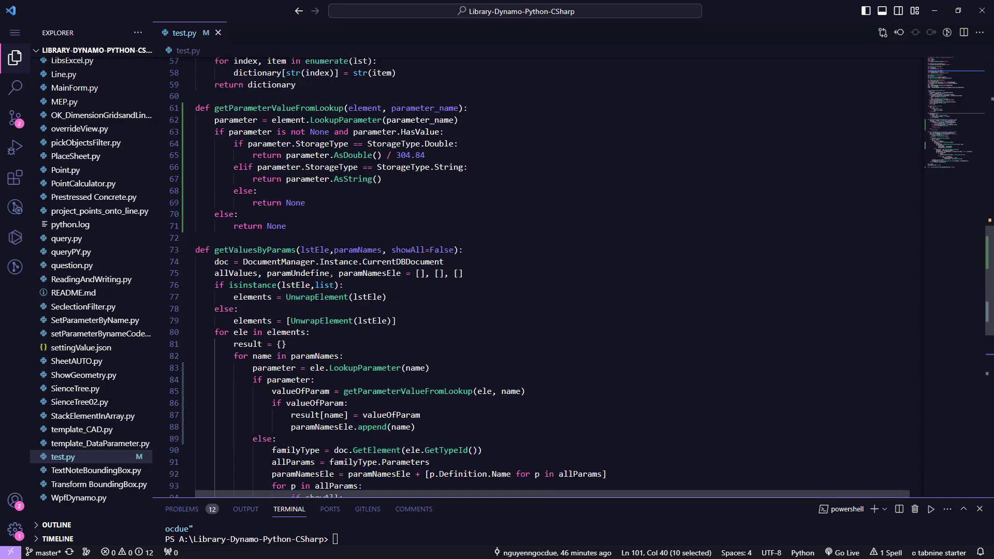
pyautogui.scroll(-3, 330, 280)
pyautogui.scroll(5, 362, 287)
pyautogui.scroll(4, 368, 290)
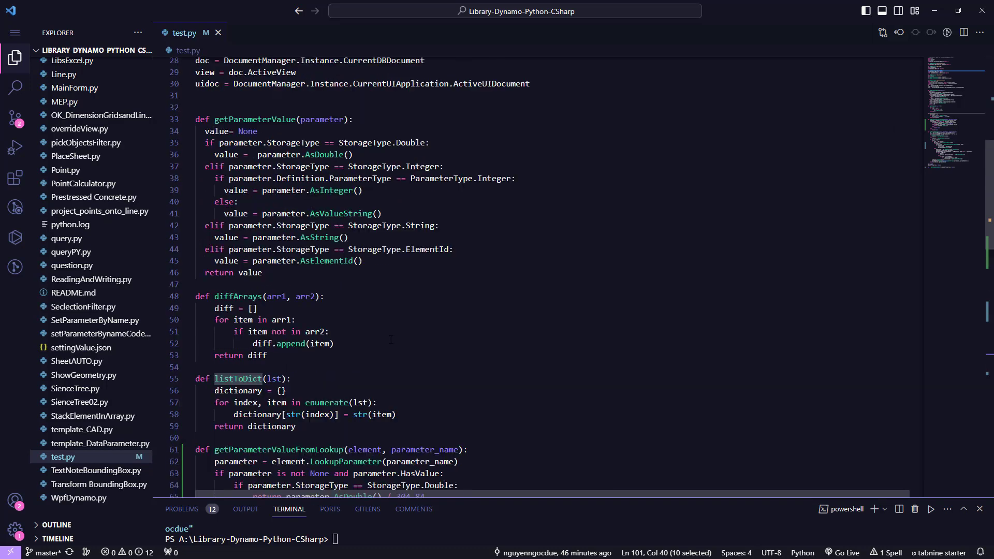
pyautogui.scroll(4, 372, 291)
pyautogui.scroll(-4, 372, 290)
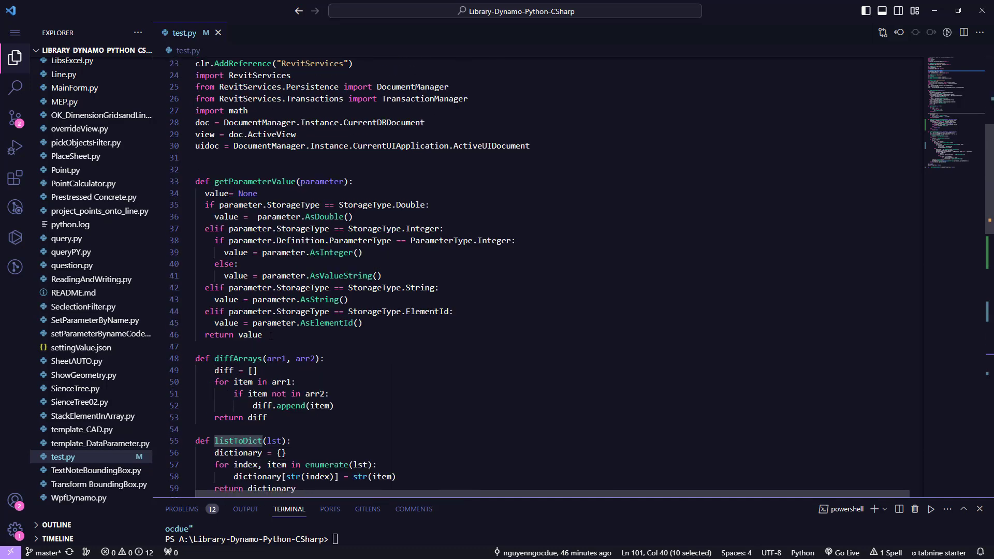
pyautogui.scroll(-5, 395, 341)
pyautogui.scroll(-2, 396, 358)
pyautogui.scroll(-3, 398, 378)
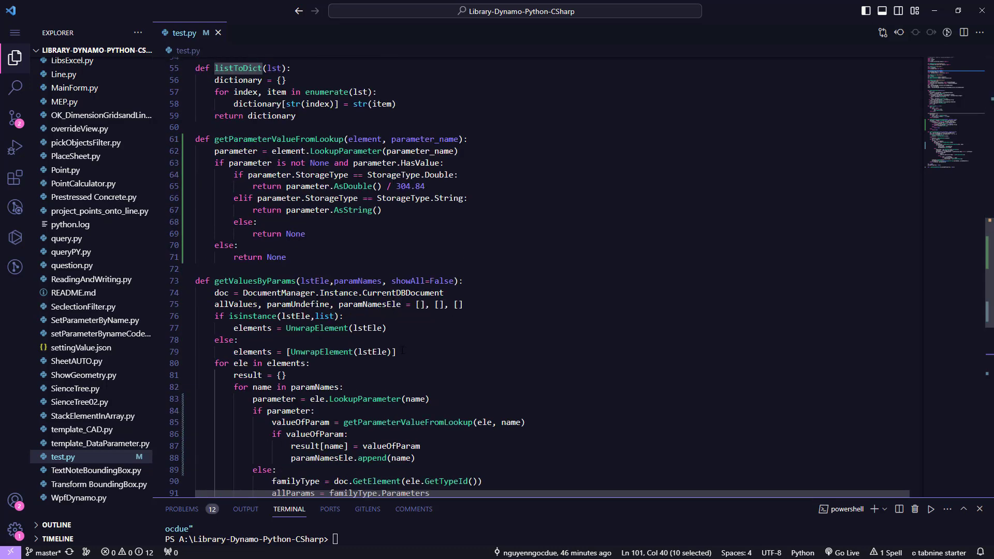
pyautogui.scroll(-1, 400, 396)
pyautogui.scroll(-3, 400, 396)
pyautogui.scroll(-1, 400, 396)
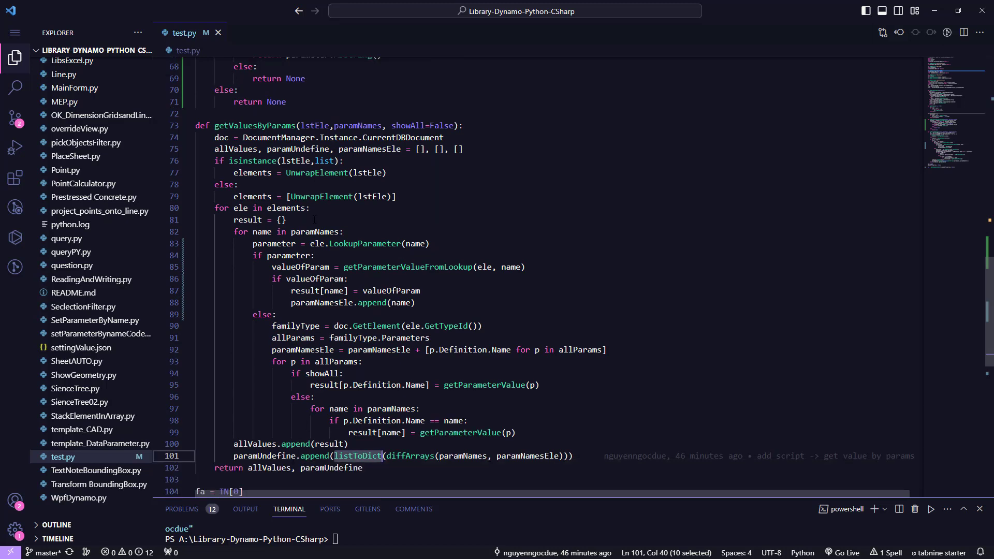
pyautogui.doubleClick(317, 125)
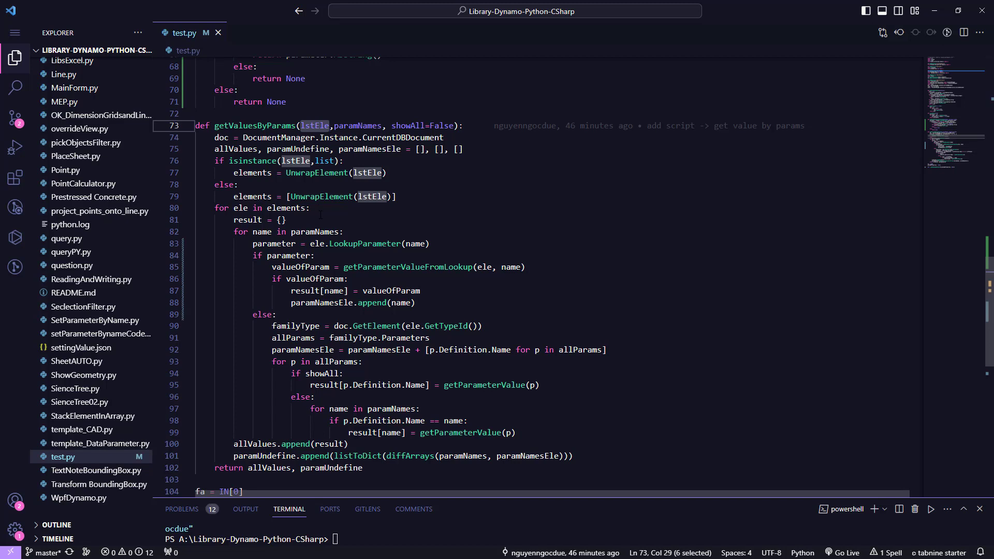
pyautogui.moveTo(310, 207); pyautogui.dragTo(196, 208)
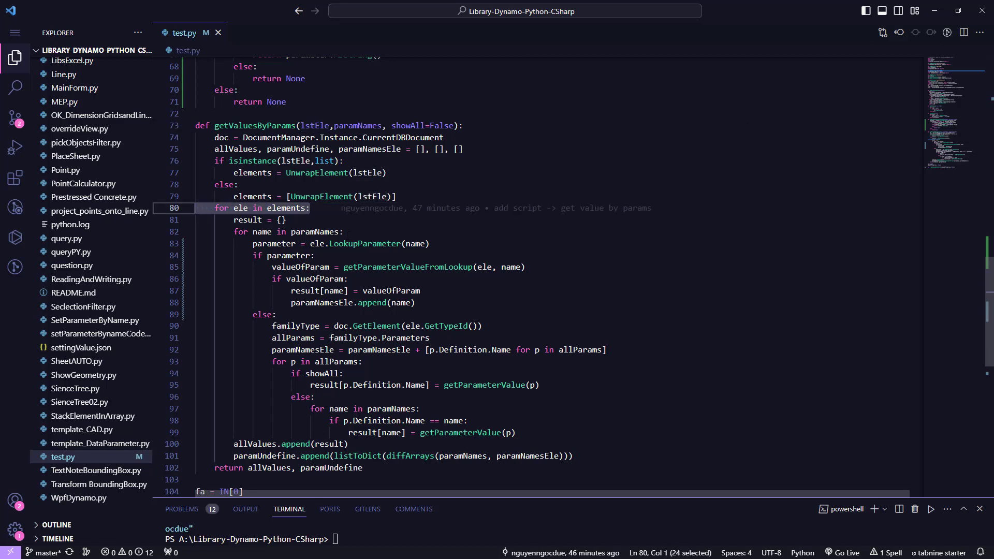
pyautogui.moveTo(230, 231); pyautogui.dragTo(340, 231)
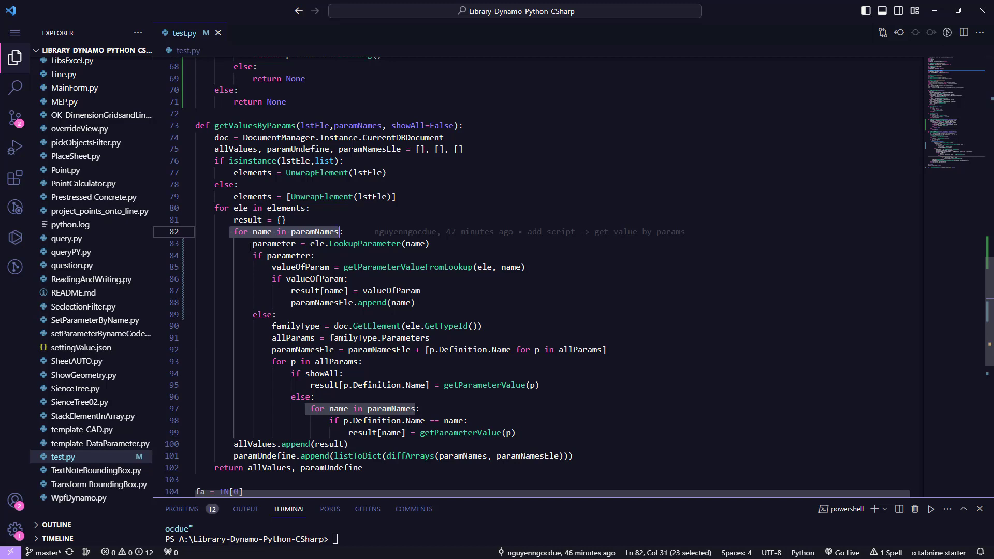
pyautogui.moveTo(249, 244); pyautogui.dragTo(430, 244)
pyautogui.doubleClick(347, 244)
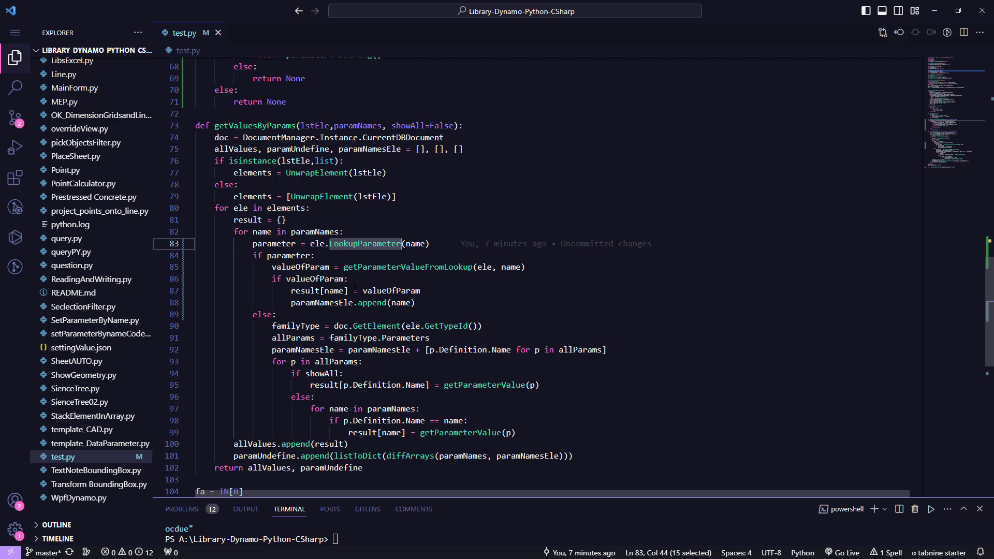
pyautogui.doubleClick(274, 244)
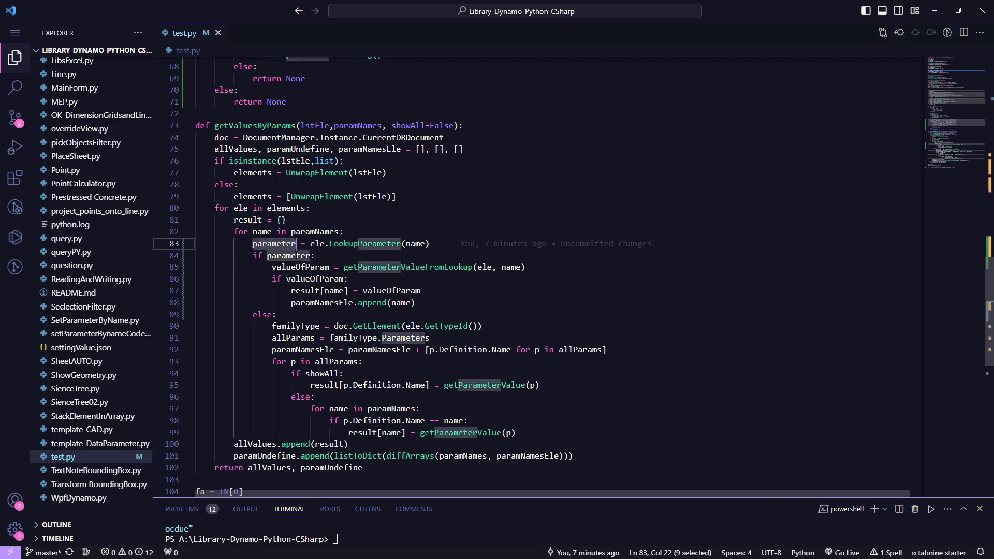
pyautogui.press('Down')
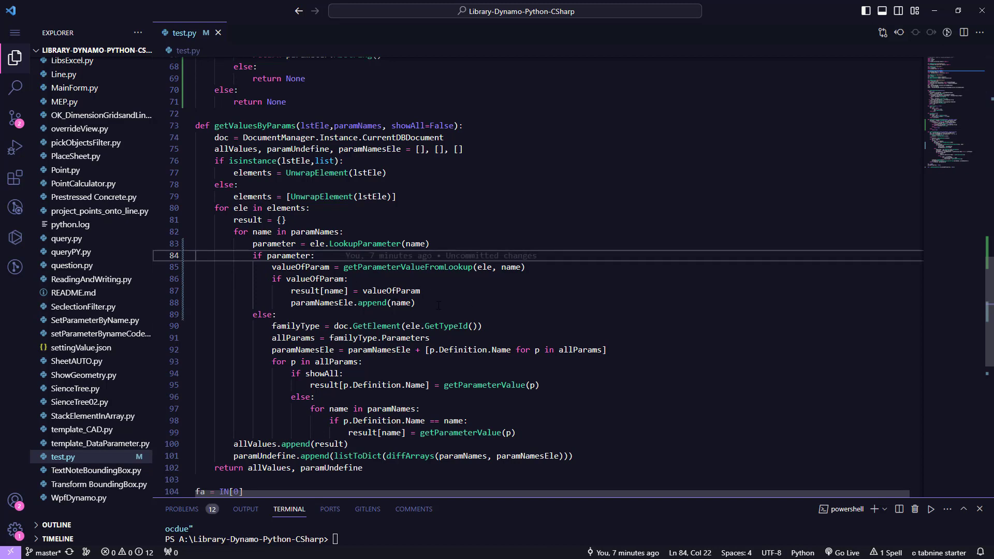
pyautogui.moveTo(438, 304); pyautogui.dragTo(195, 268)
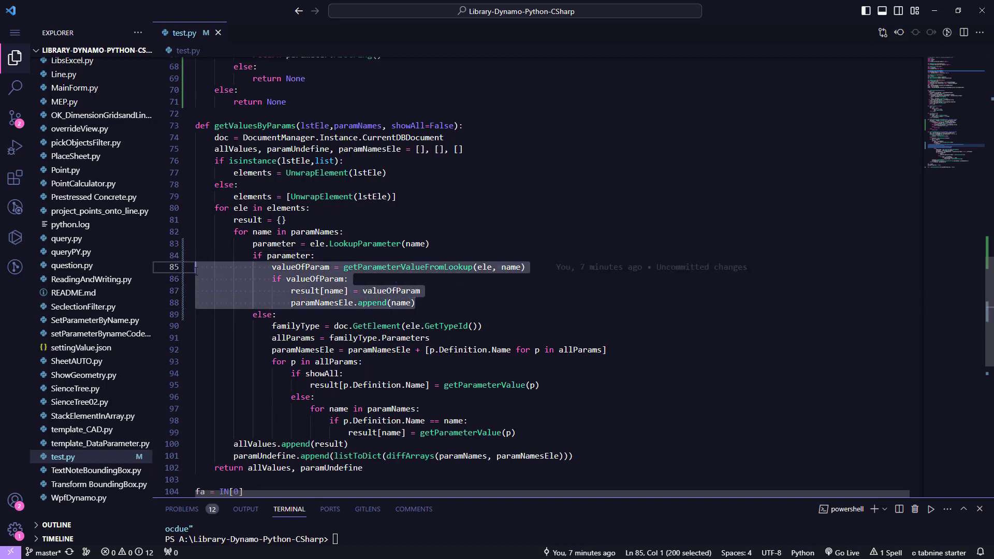
pyautogui.moveTo(440, 302); pyautogui.dragTo(196, 280)
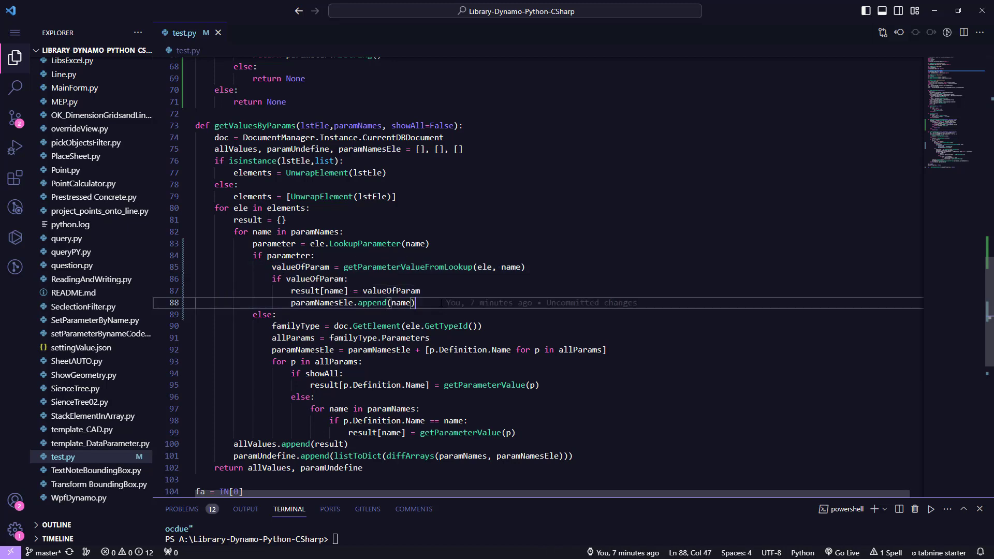
pyautogui.doubleClick(368, 268)
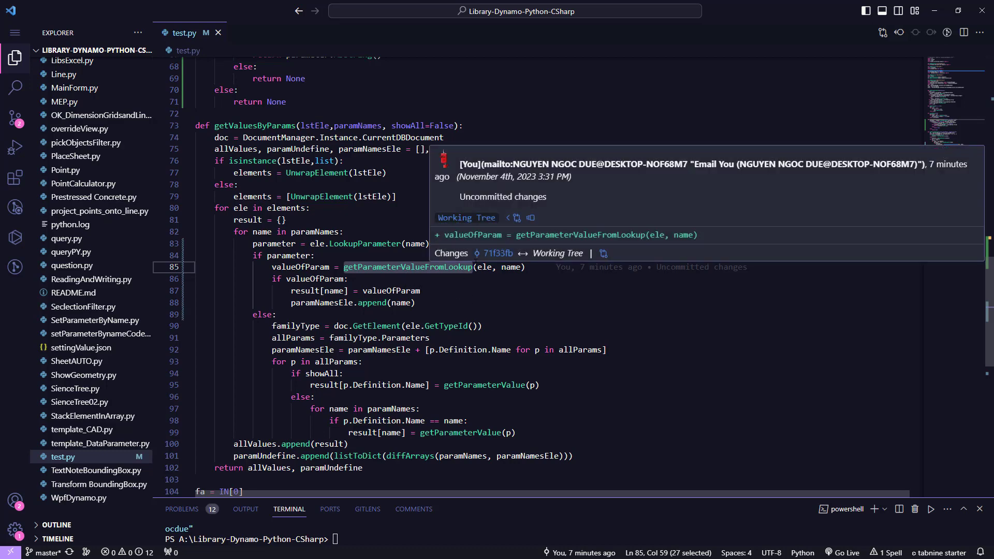
pyautogui.click(401, 268)
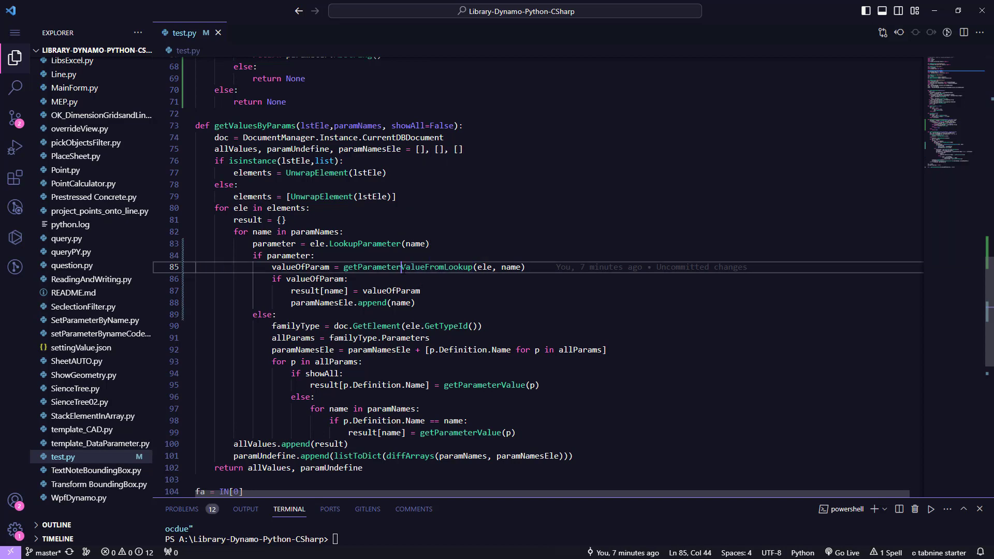
pyautogui.doubleClick(380, 244)
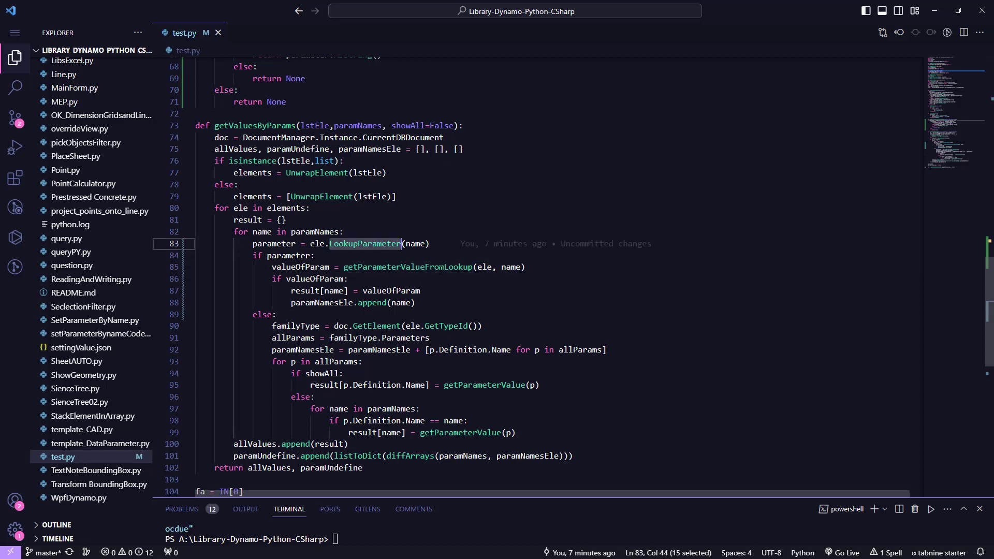
pyautogui.moveTo(440, 267); pyautogui.dragTo(472, 268)
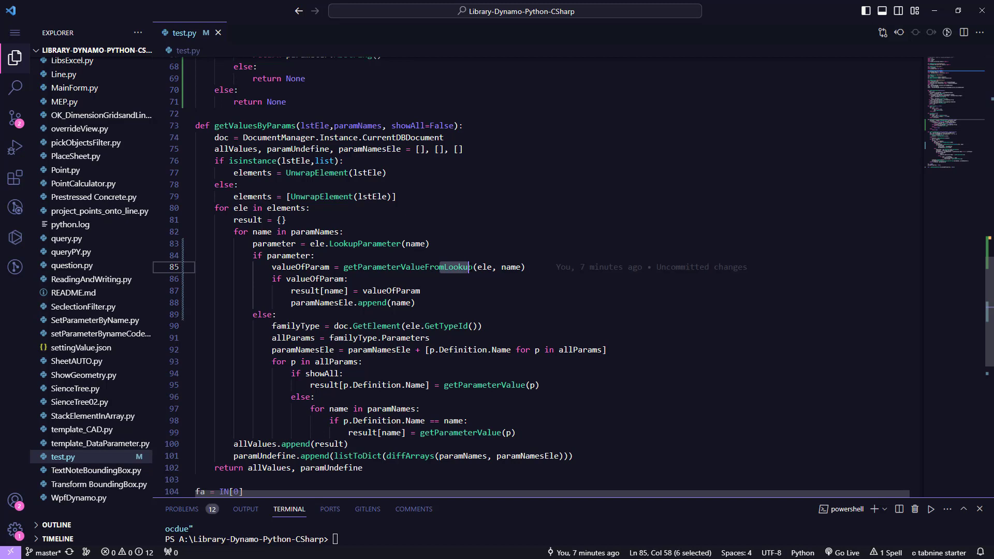
pyautogui.press('BackSpace')
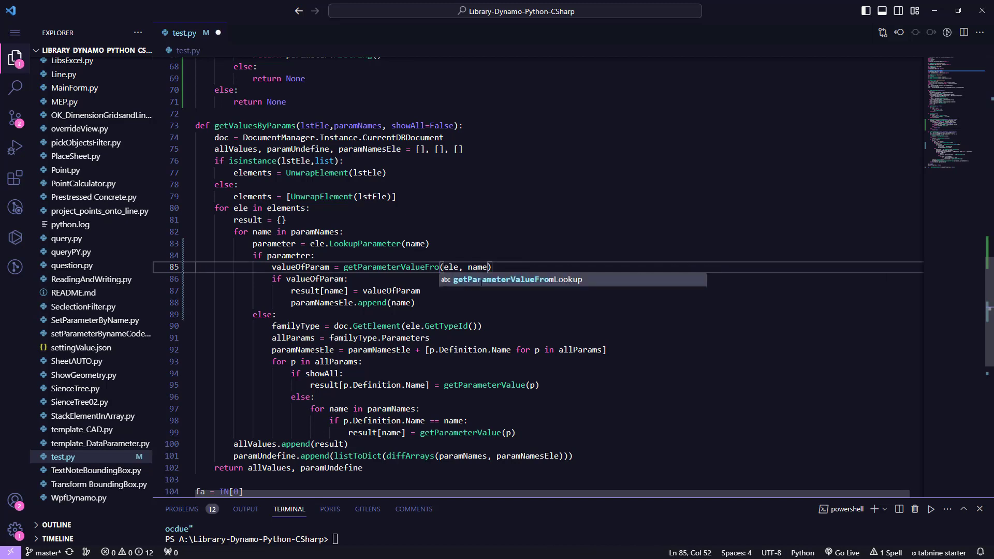
# - Complete getParameterValueFromLookupParameter on line 85 and paste it over the line 61 definition
pyautogui.write('mLookupParameter')
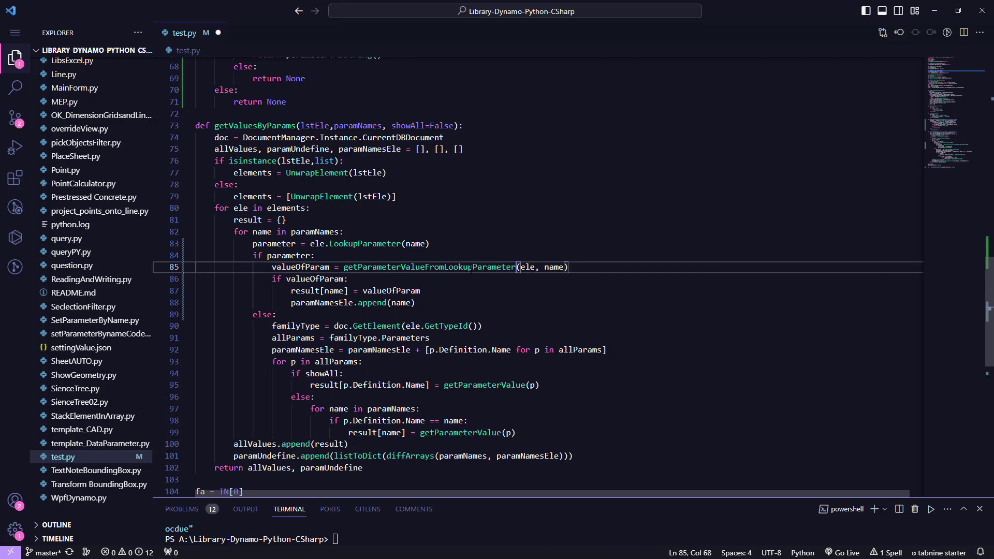
pyautogui.doubleClick(472, 268)
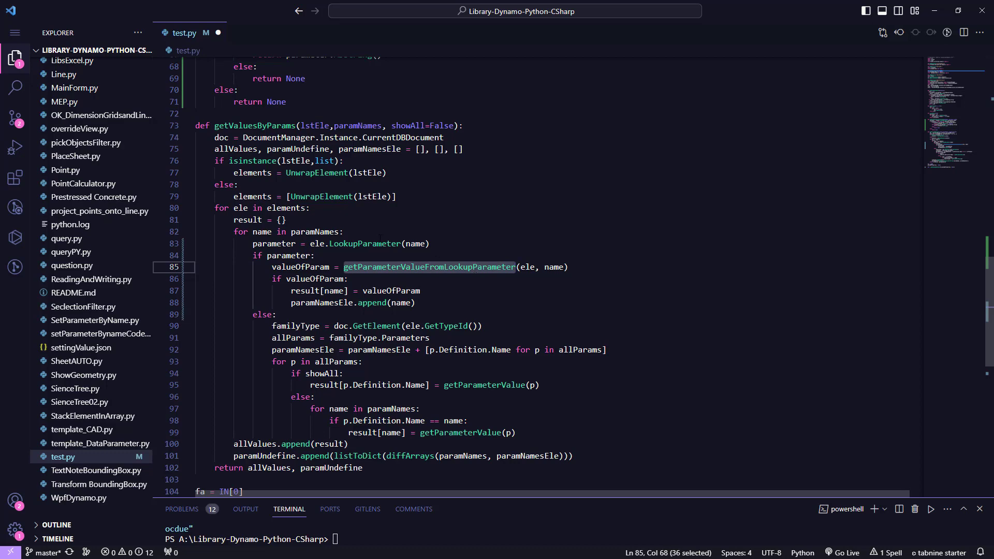
pyautogui.scroll(5, 379, 237)
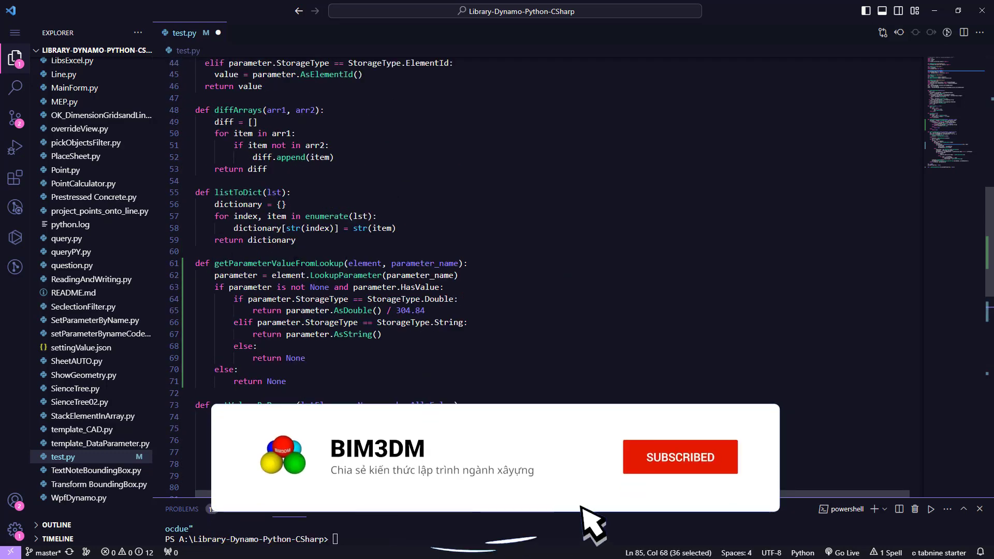
pyautogui.doubleClick(279, 263)
pyautogui.write('getParameterValueFromLookupParameter')
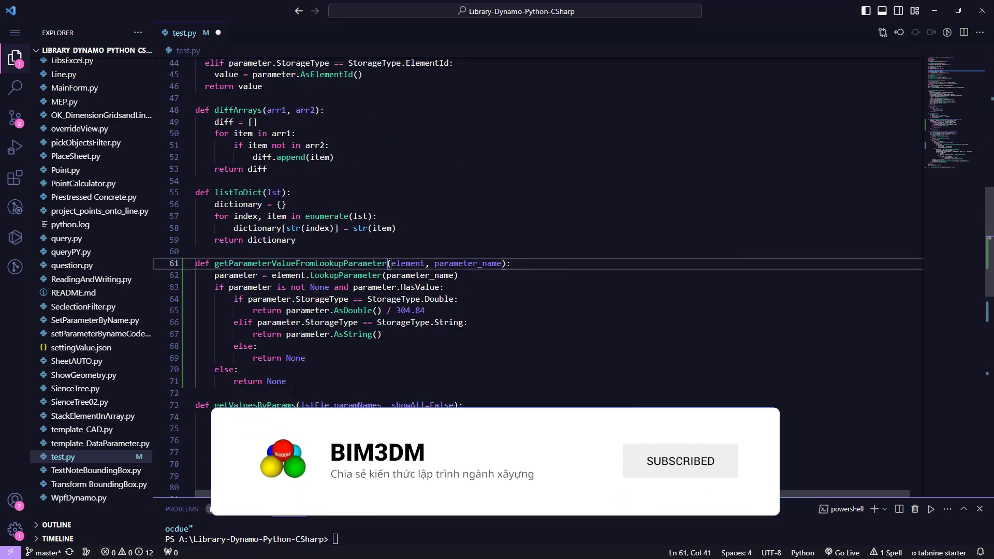
# - Review the lookup helper's body, highlighting every use of parameter in its loop
pyautogui.moveTo(290, 382); pyautogui.dragTo(197, 275)
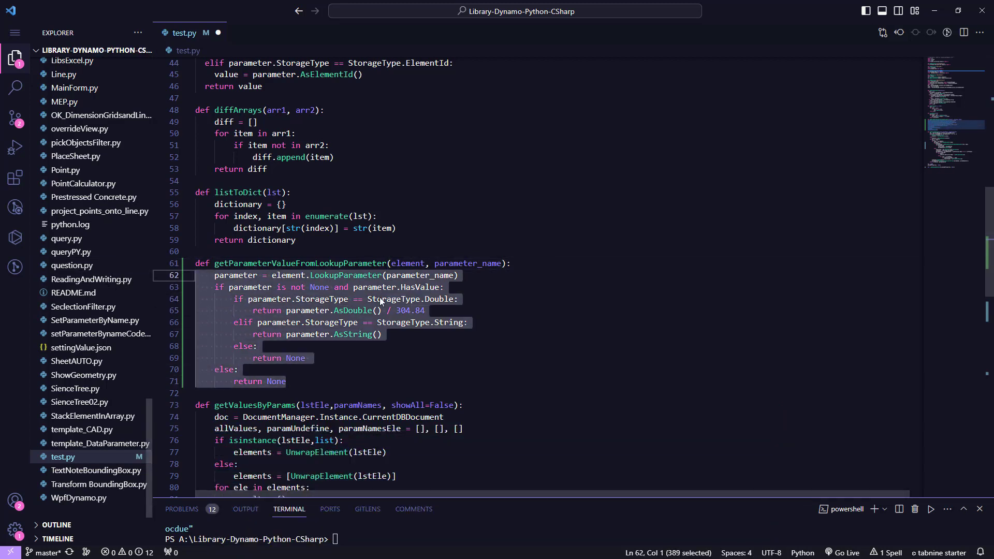
pyautogui.click(393, 334)
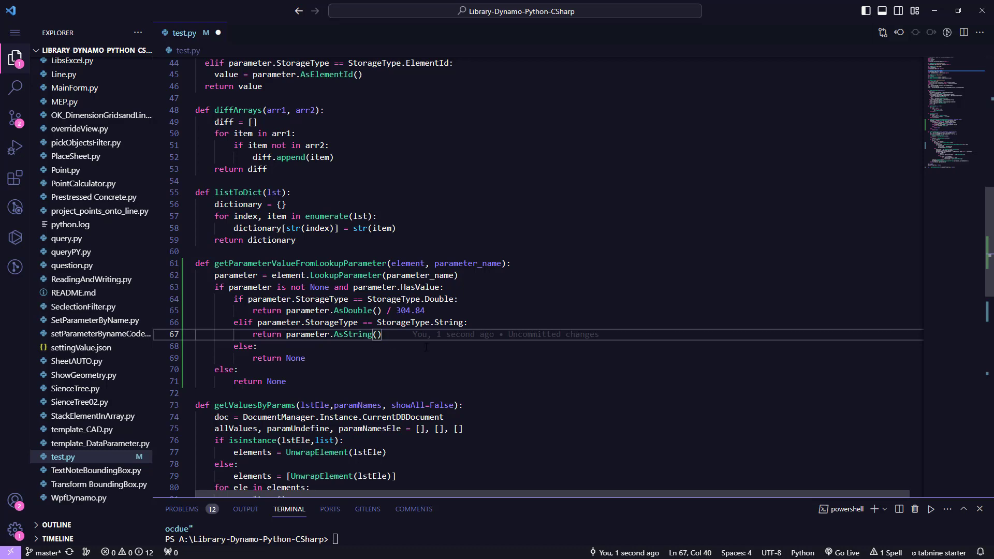
pyautogui.scroll(-3, 437, 305)
pyautogui.scroll(-2, 449, 265)
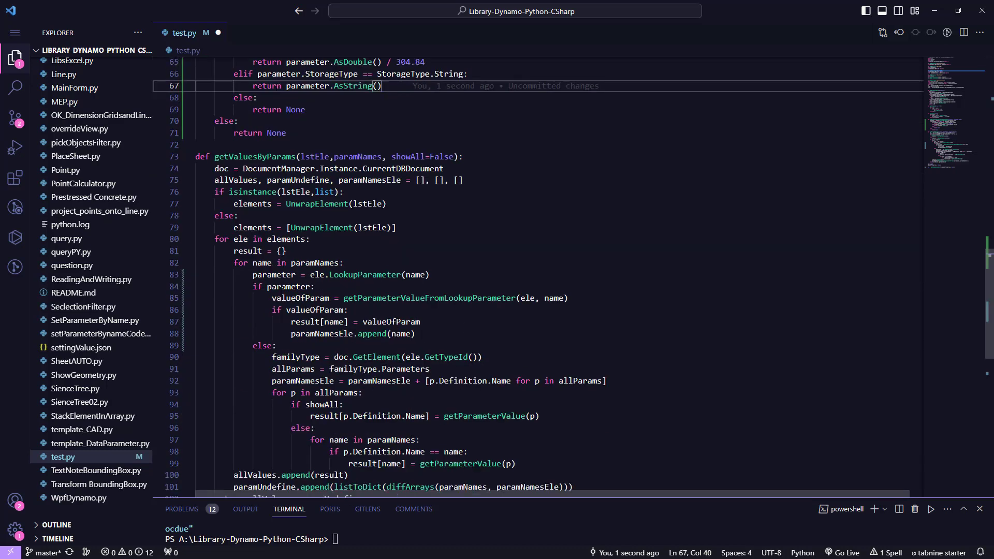
pyautogui.doubleClick(288, 286)
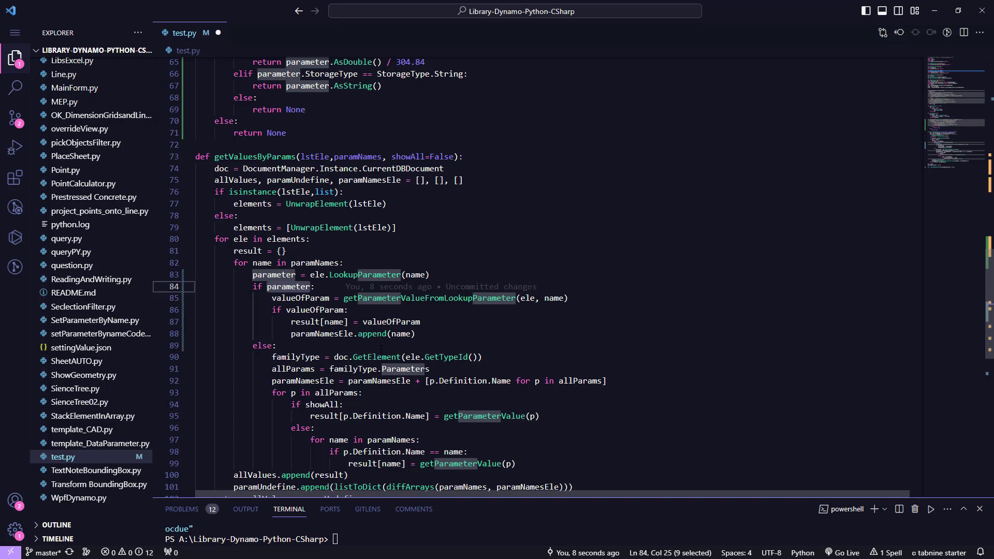
pyautogui.scroll(-2, 255, 301)
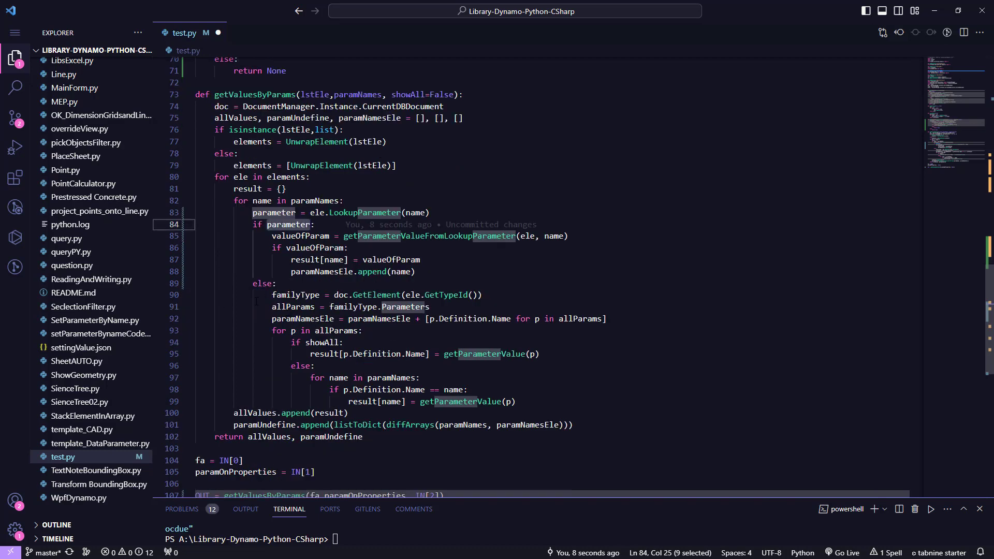
pyautogui.moveTo(256, 301); pyautogui.dragTo(523, 400)
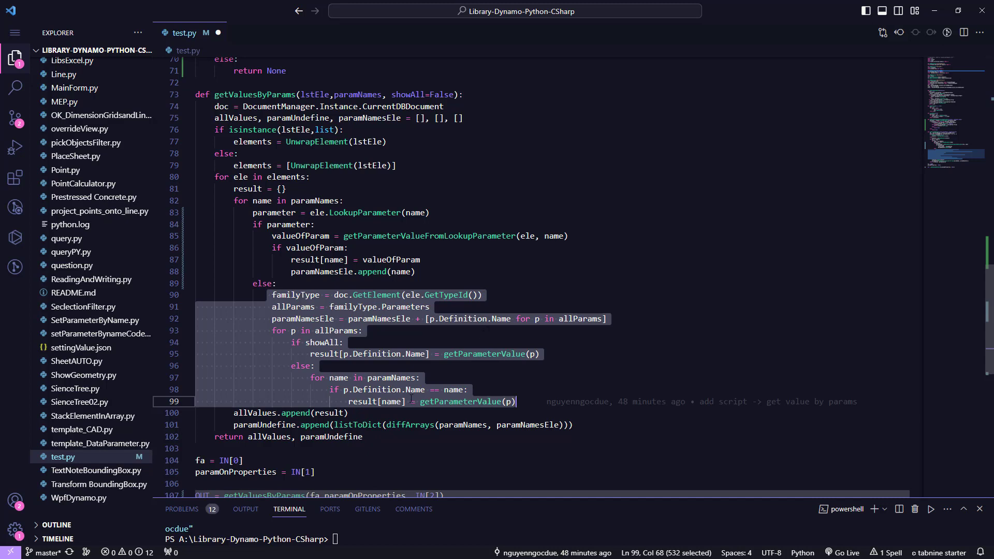
pyautogui.doubleClick(364, 402)
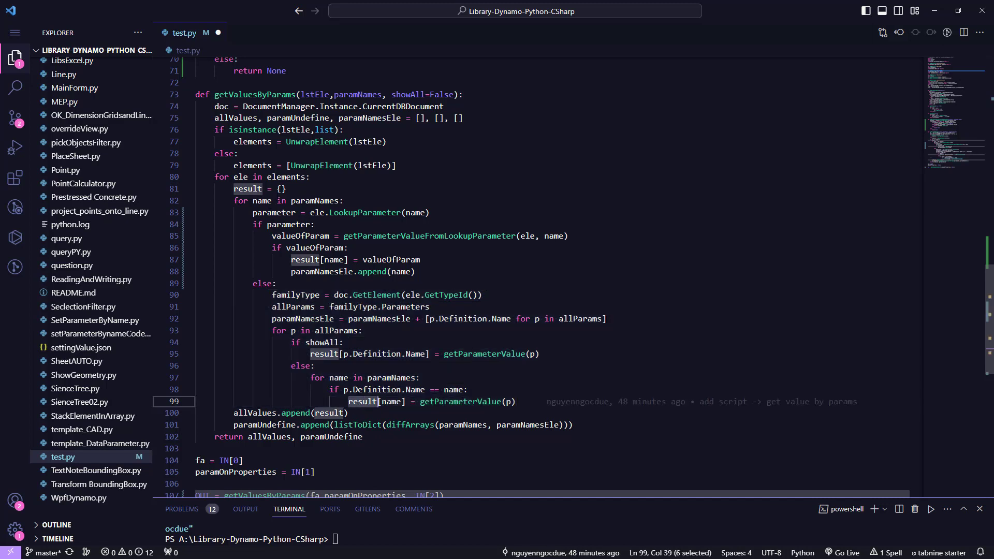
pyautogui.moveTo(277, 188); pyautogui.dragTo(286, 188)
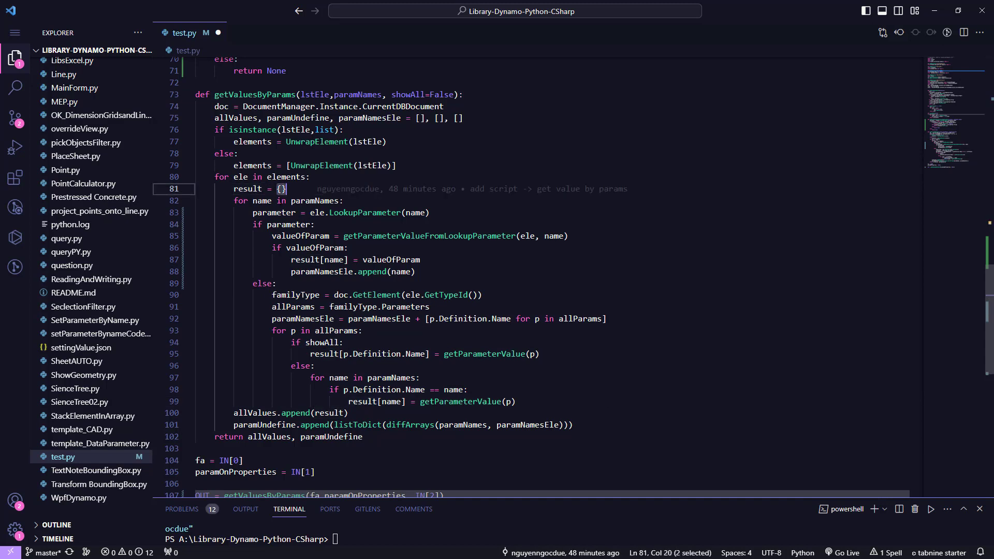
pyautogui.doubleClick(391, 402)
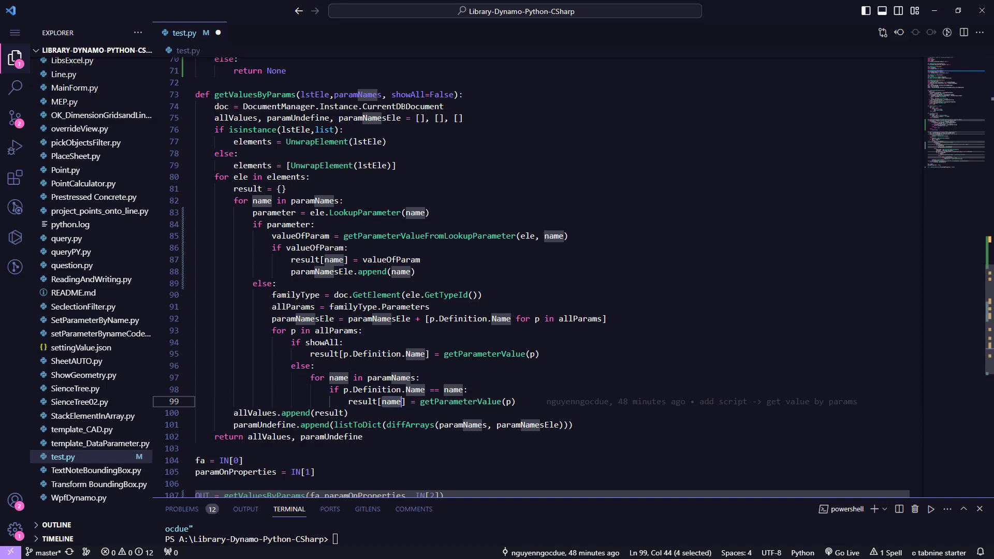
pyautogui.doubleClick(409, 95)
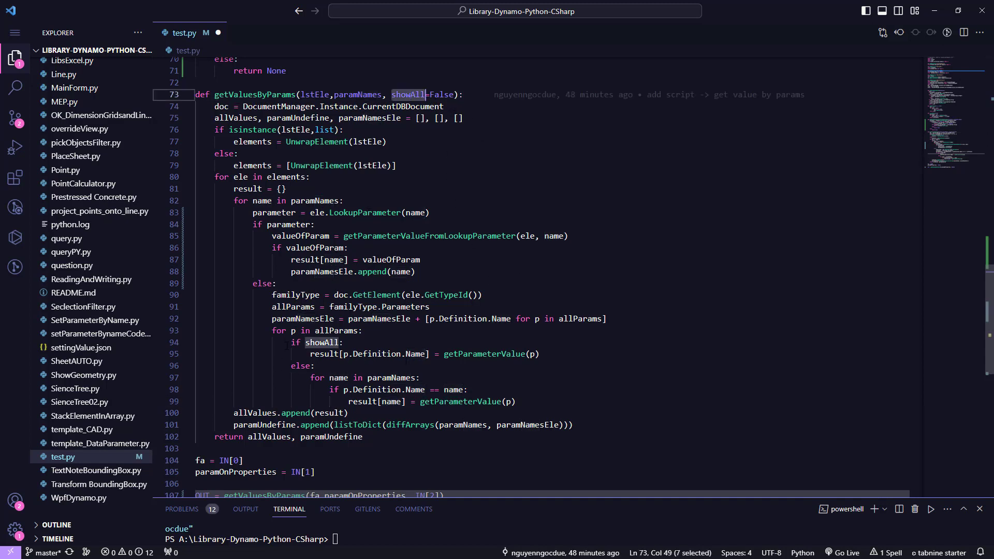
pyautogui.moveTo(291, 342); pyautogui.dragTo(340, 343)
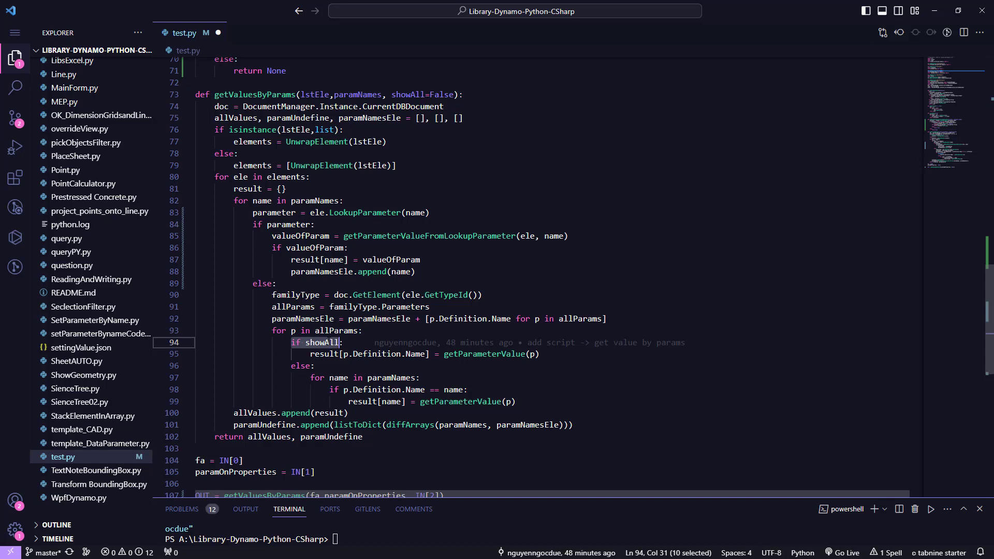
pyautogui.moveTo(310, 354); pyautogui.dragTo(555, 357)
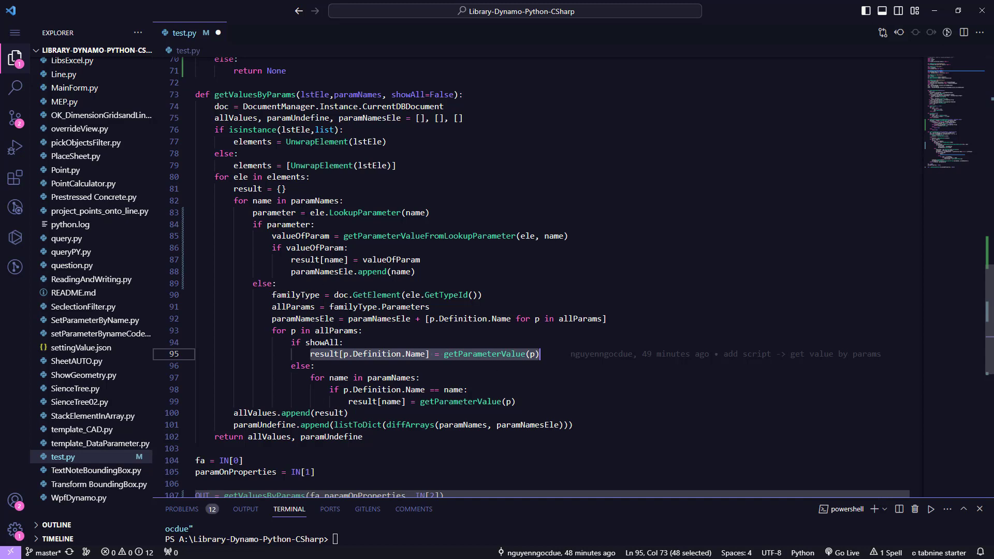
pyautogui.moveTo(252, 224)
pyautogui.mouseDown()
pyautogui.moveTo(428, 273)
pyautogui.moveTo(195, 224)
pyautogui.mouseUp()
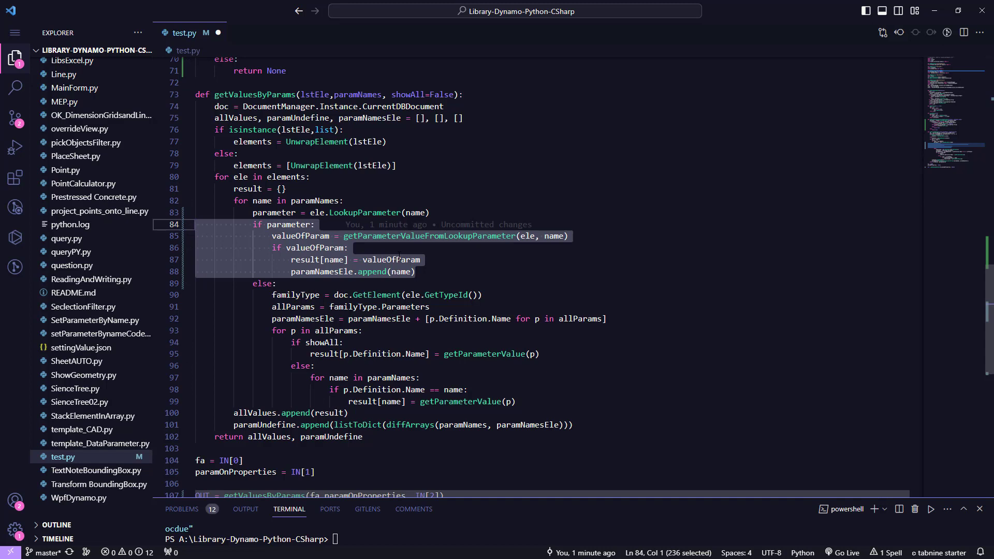
pyautogui.doubleClick(316, 260)
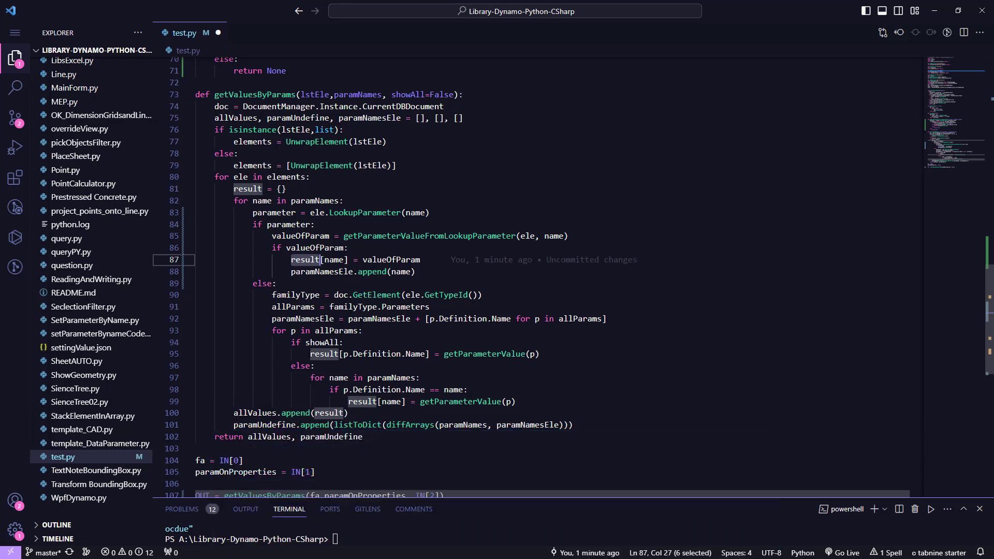
pyautogui.click(310, 354)
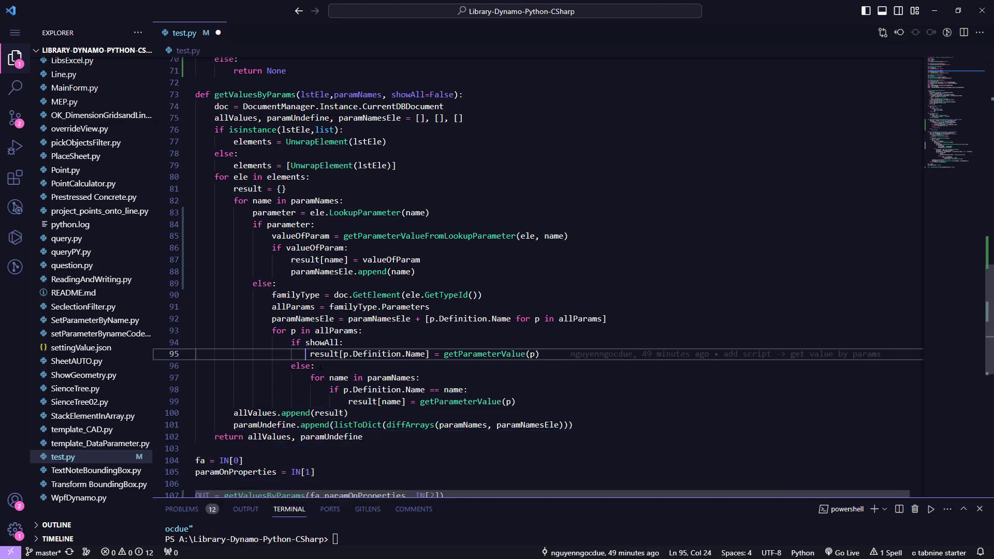
pyautogui.moveTo(311, 354); pyautogui.dragTo(557, 354)
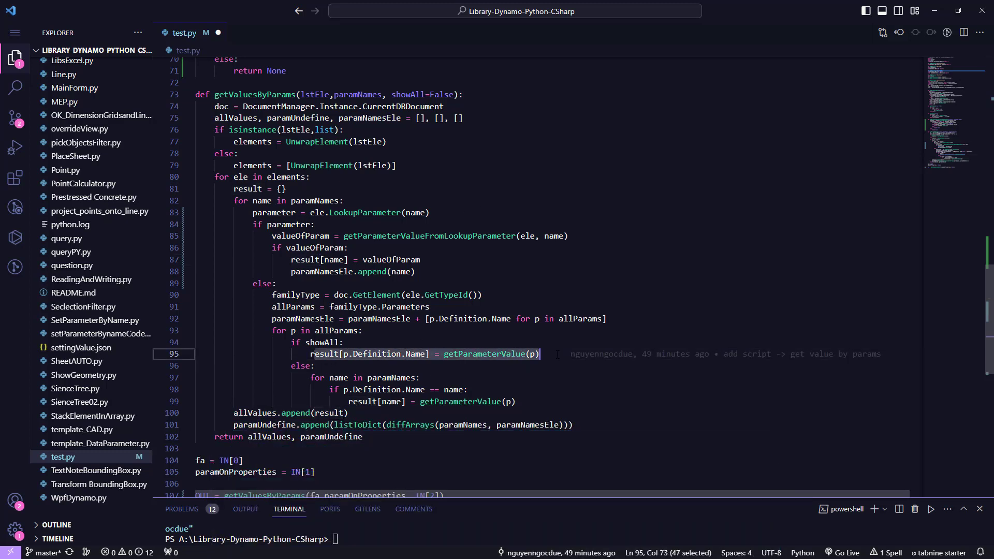
pyautogui.doubleClick(338, 378)
pyautogui.scroll(-2, 338, 377)
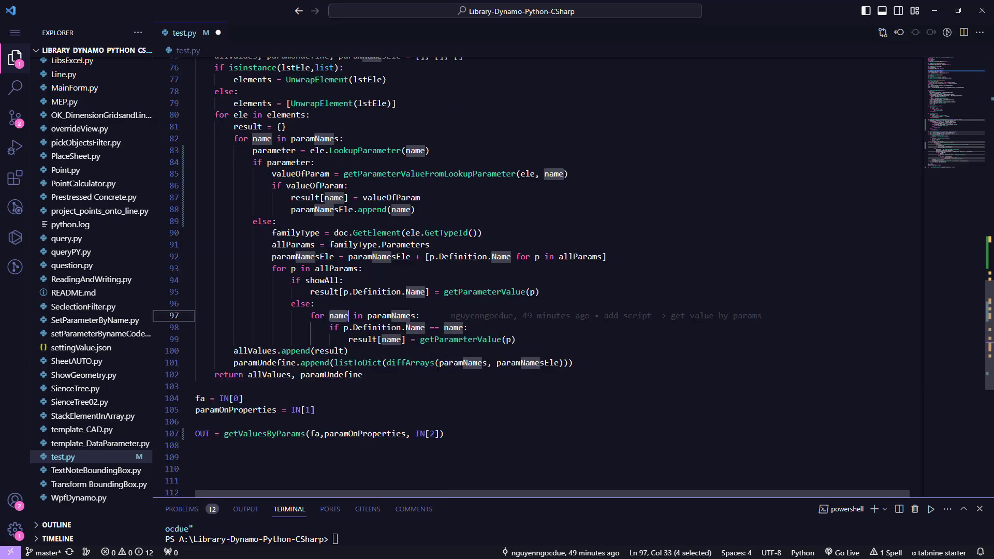
pyautogui.doubleClick(396, 316)
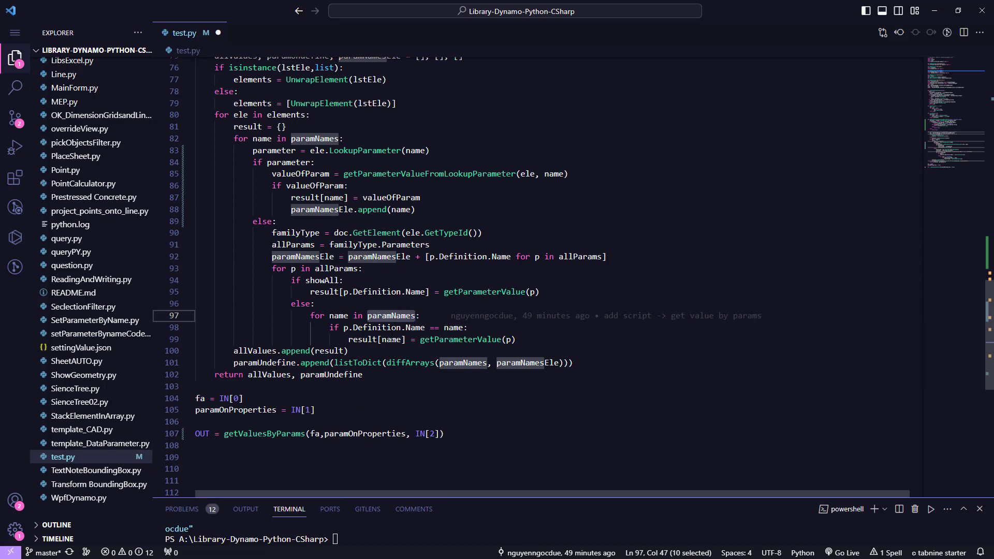
pyautogui.moveTo(339, 327); pyautogui.dragTo(425, 327)
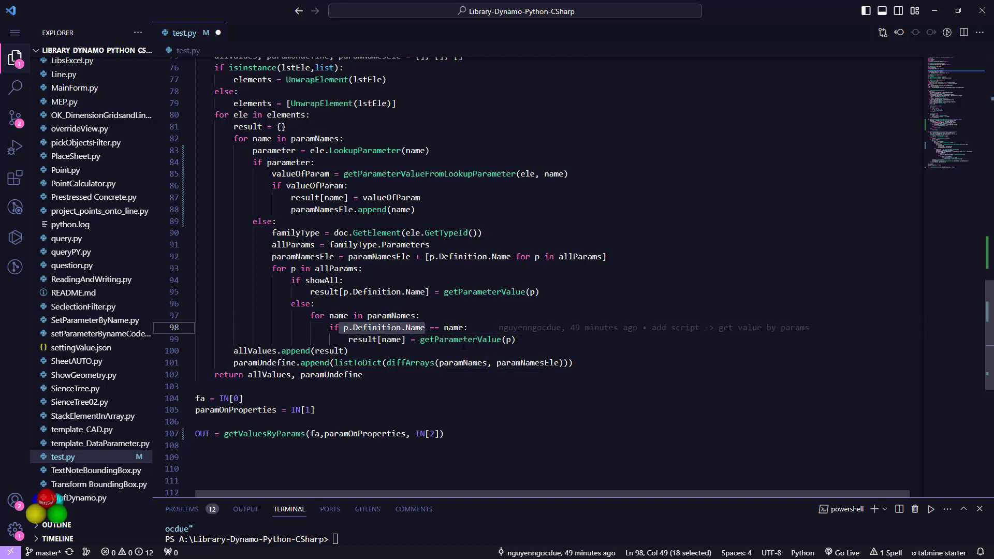
pyautogui.doubleClick(448, 338)
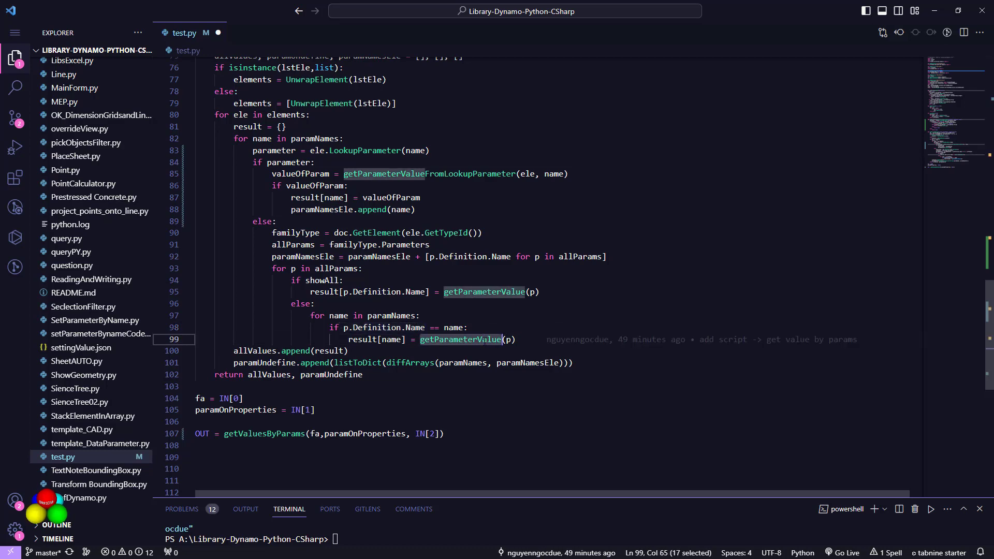
pyautogui.scroll(5, 447, 279)
pyautogui.scroll(7, 447, 278)
pyautogui.scroll(6, 447, 278)
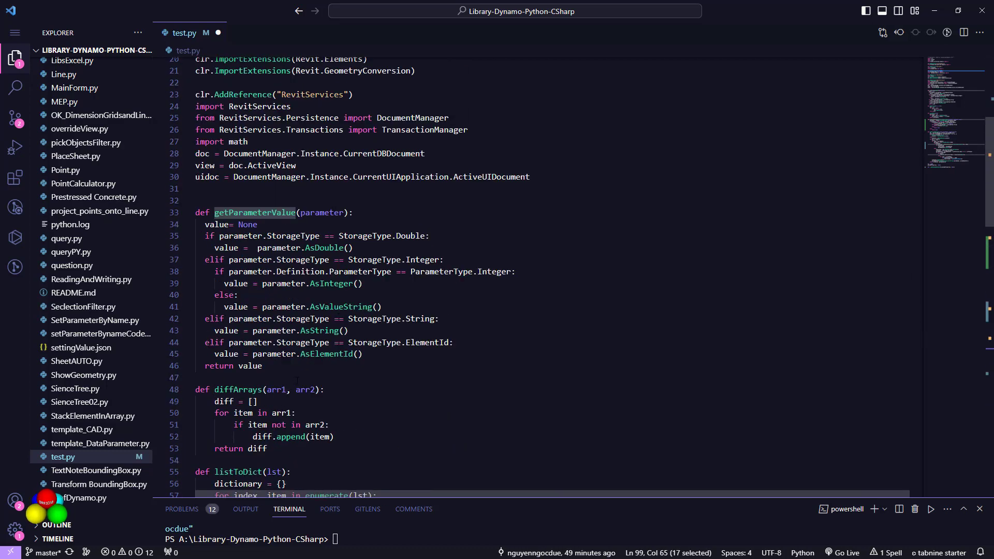
pyautogui.moveTo(263, 365)
pyautogui.mouseDown()
pyautogui.moveTo(219, 224)
pyautogui.moveTo(195, 212)
pyautogui.mouseUp()
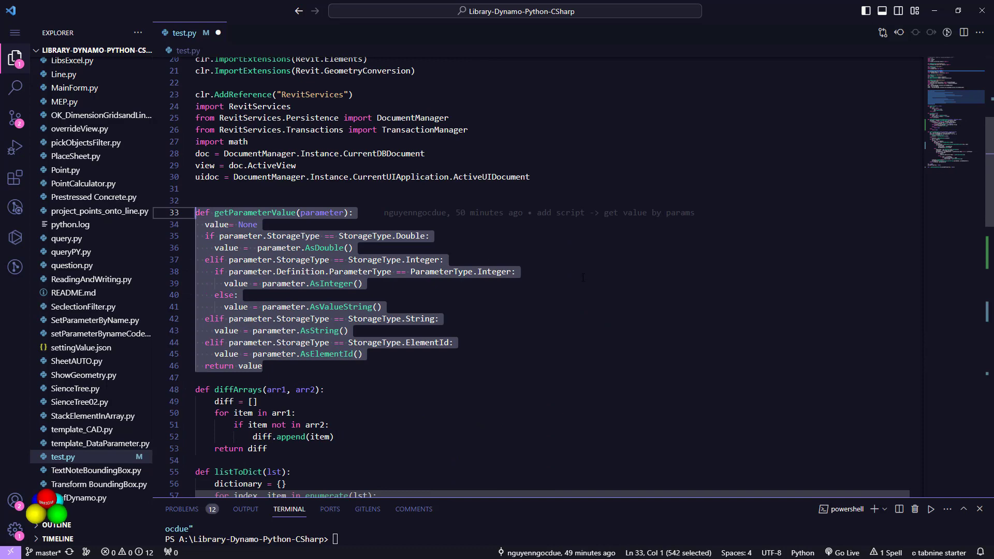
pyautogui.scroll(-9, 585, 280)
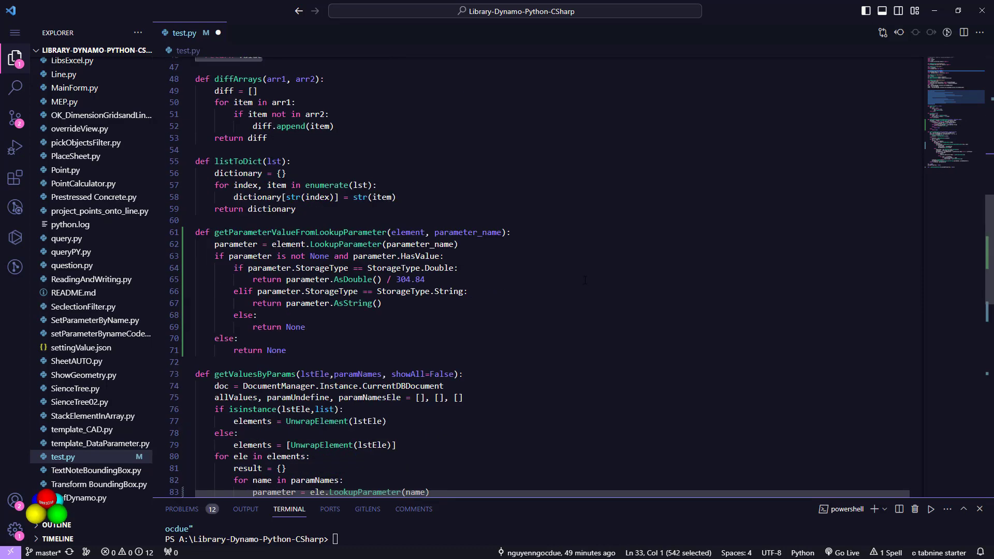
pyautogui.scroll(-5, 585, 280)
pyautogui.scroll(-2, 585, 280)
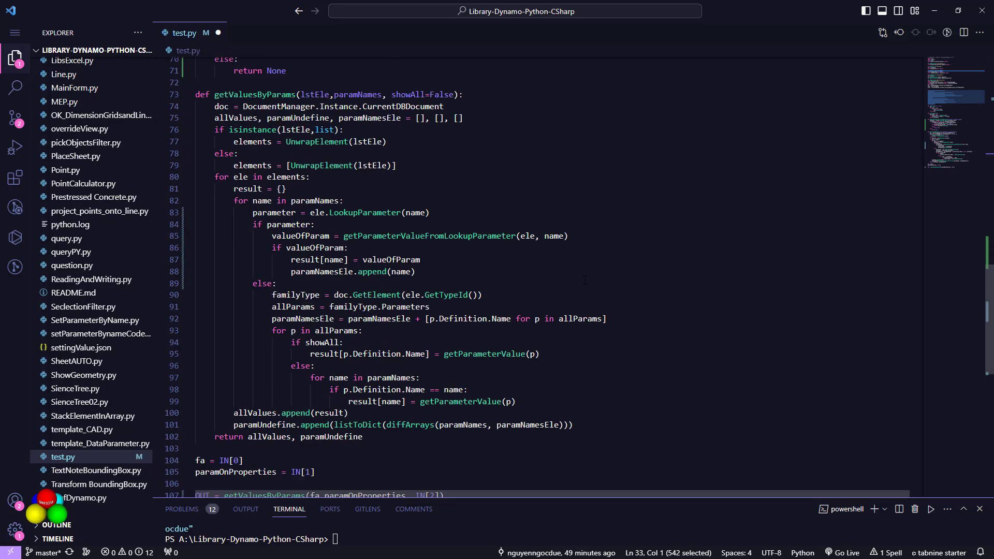
pyautogui.doubleClick(362, 424)
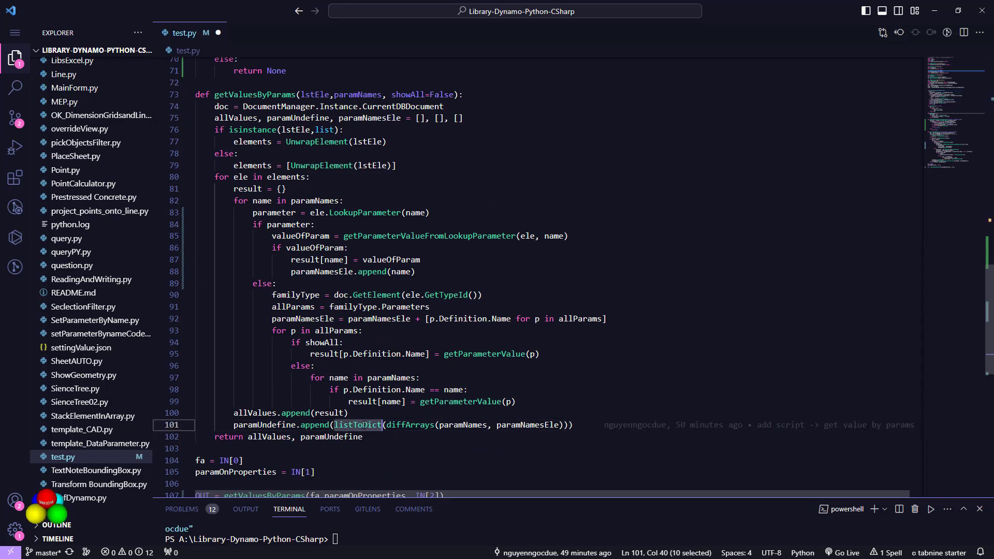
pyautogui.scroll(-2, 365, 425)
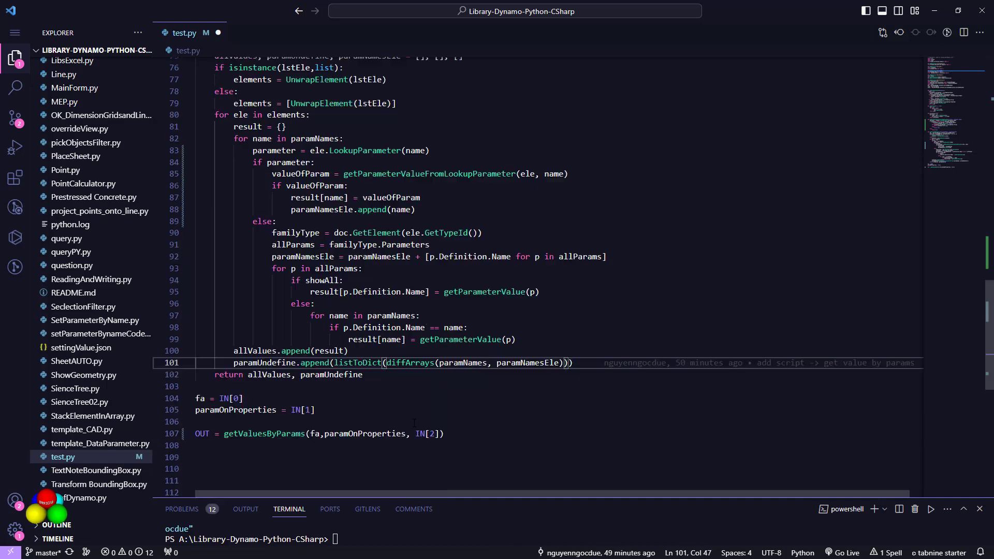
pyautogui.click(480, 421)
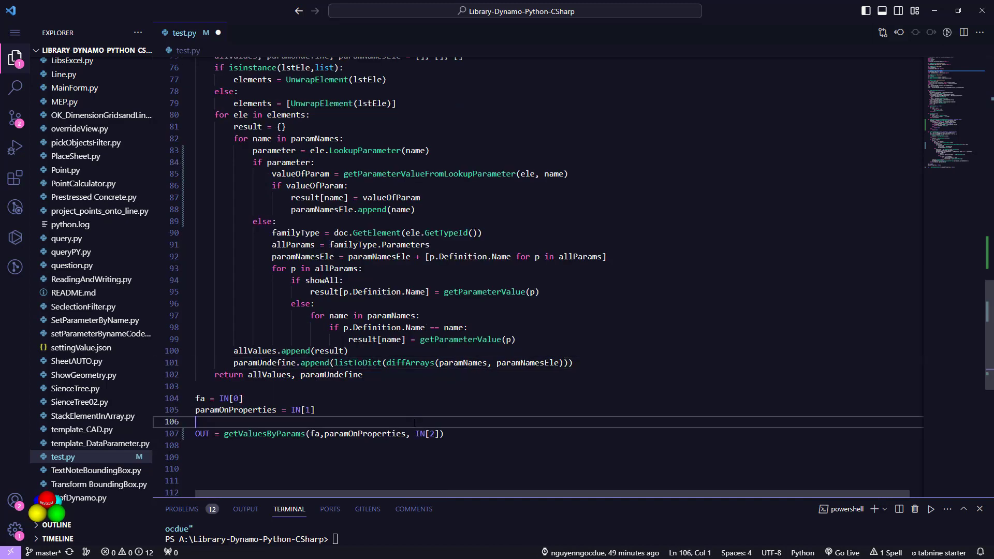
# - Copy the short concrete beam with CO, placing four copies down-left along the angled row
pyautogui.click(934, 10)
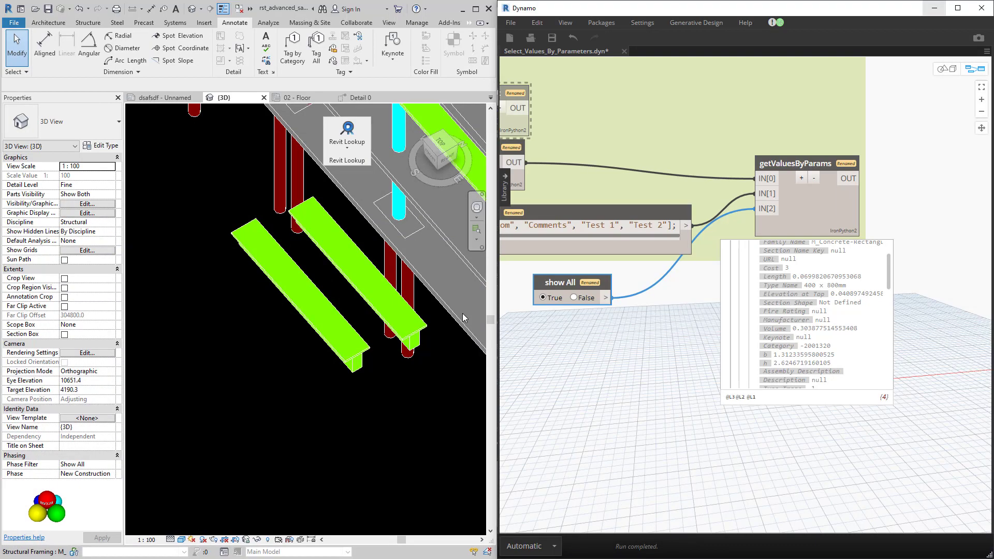
pyautogui.click(336, 319)
pyautogui.press('c')
pyautogui.press('o')
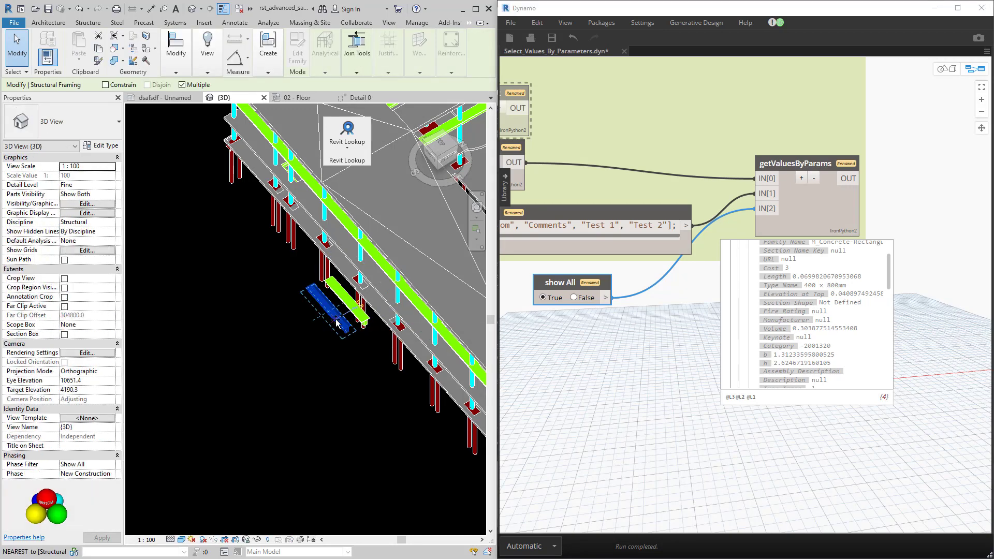
pyautogui.click(310, 336)
pyautogui.click(269, 353)
pyautogui.click(243, 364)
pyautogui.click(217, 394)
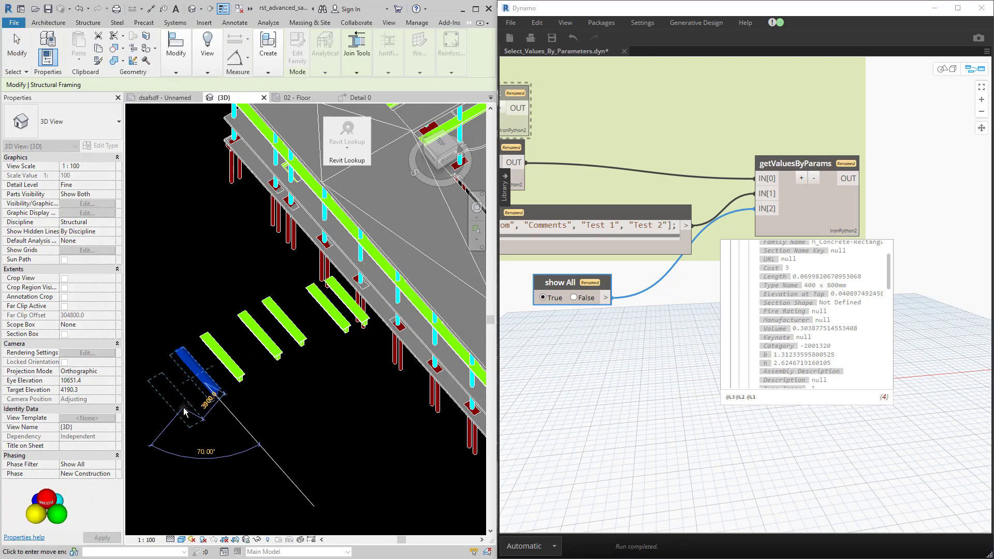
pyautogui.click(199, 414)
# - Place three more beam copies further down-left, end the copy and dismiss the save reminder
pyautogui.moveTo(176, 404); pyautogui.dragTo(253, 388, button='middle')
pyautogui.click(243, 372)
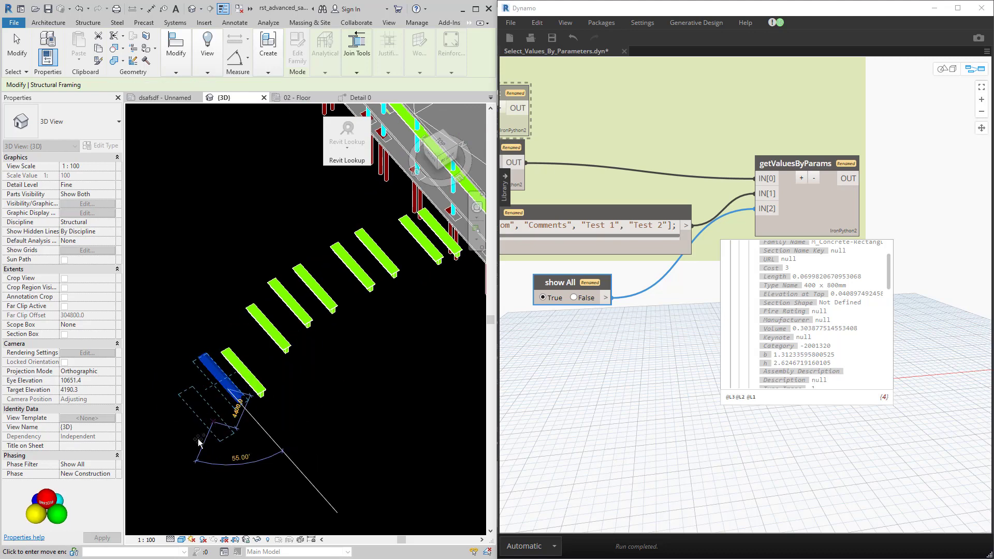
pyautogui.click(204, 409)
pyautogui.click(186, 434)
pyautogui.press('Escape')
pyautogui.press('Escape')
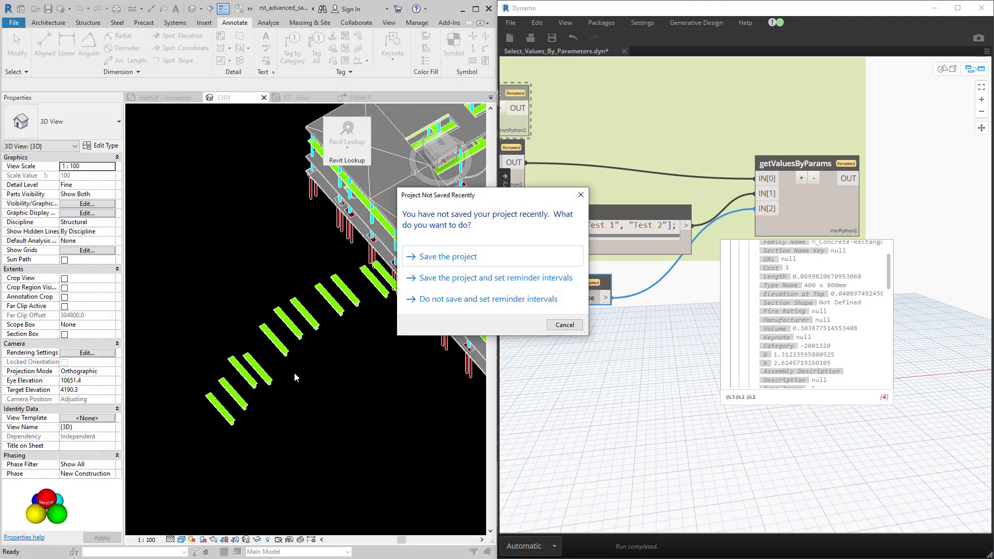
pyautogui.click(564, 324)
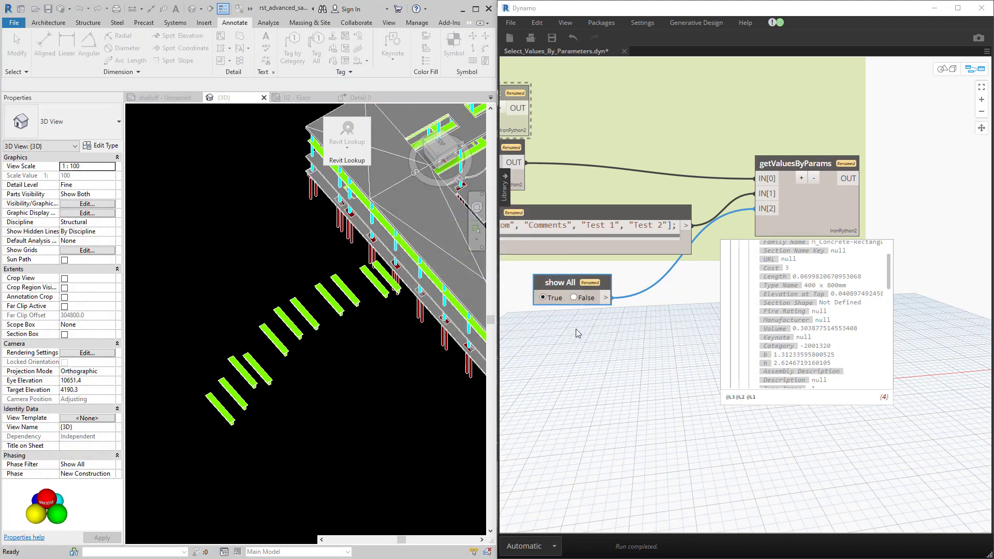
pyautogui.moveTo(577, 332); pyautogui.dragTo(737, 339, button='middle')
pyautogui.scroll(-3, 737, 339)
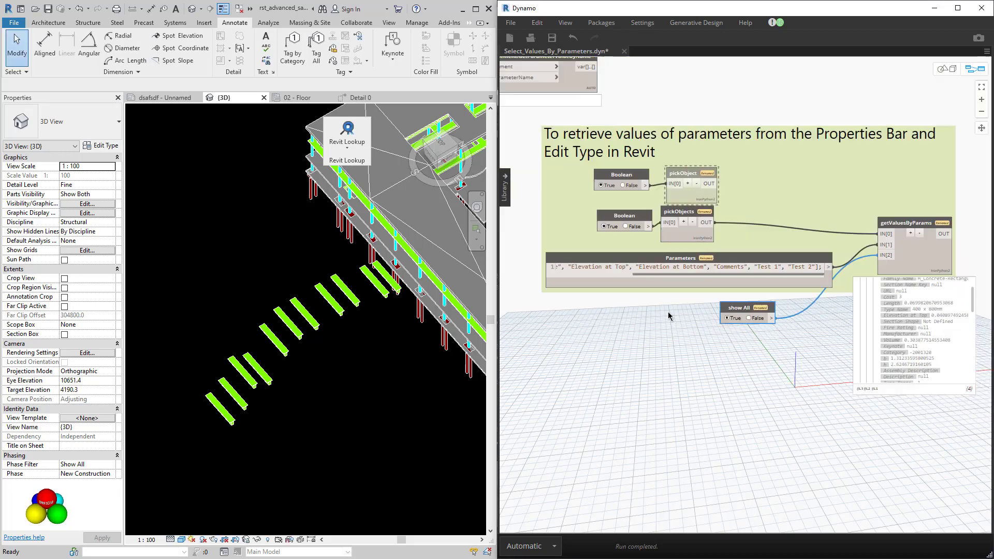
# - Toggle the pickObjects Boolean, pick the six copied beams in Revit, and finish picking
pyautogui.click(626, 227)
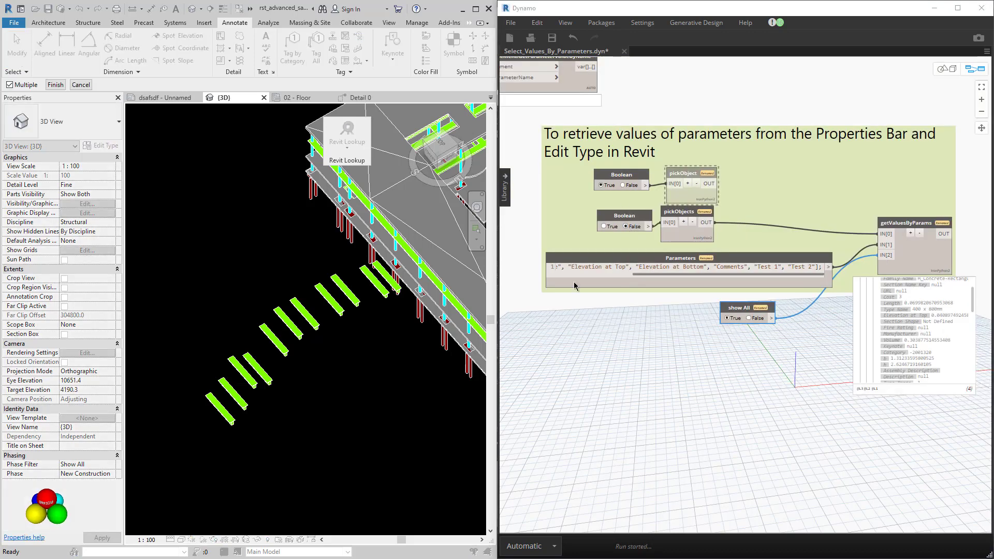
pyautogui.click(222, 409)
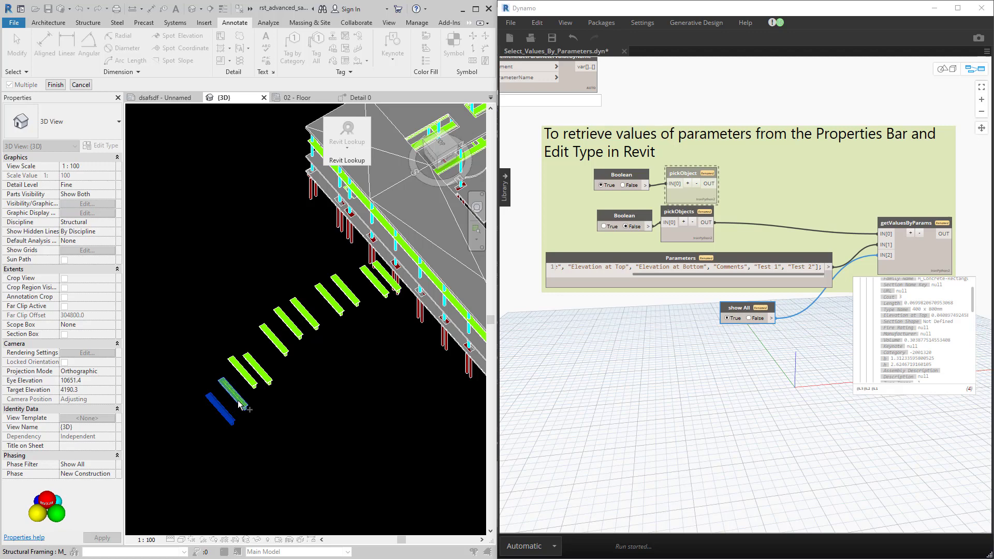
pyautogui.click(243, 372)
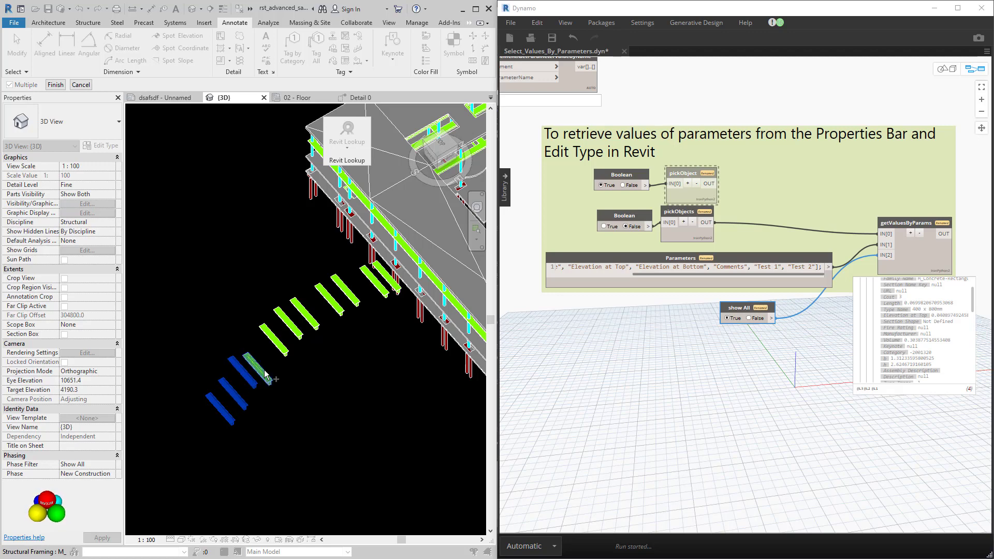
pyautogui.click(274, 346)
pyautogui.click(290, 325)
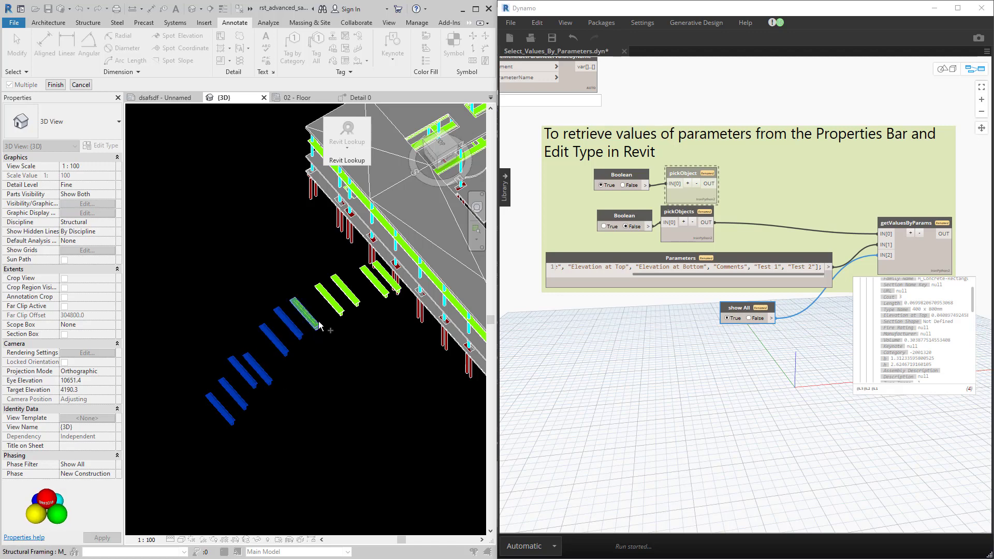
pyautogui.click(307, 314)
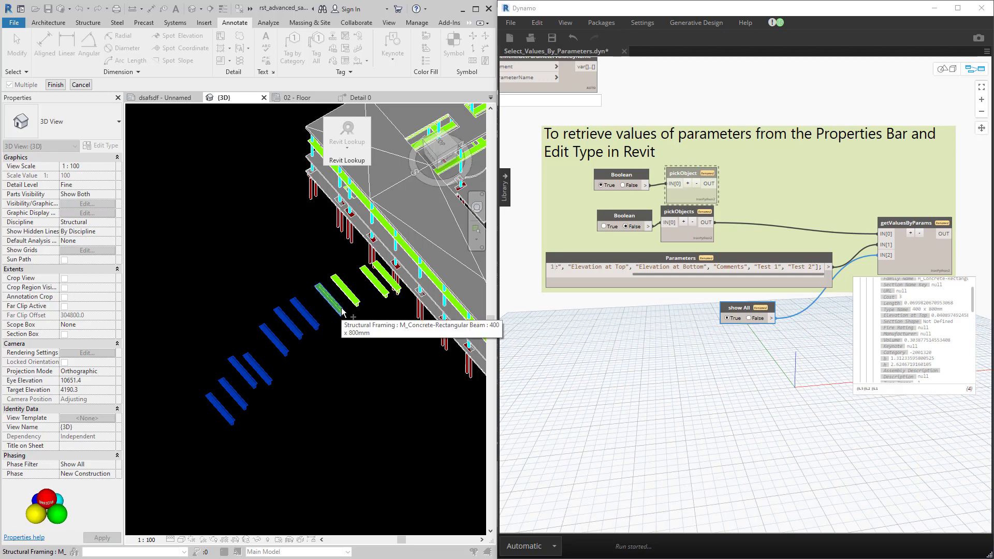
pyautogui.click(341, 309)
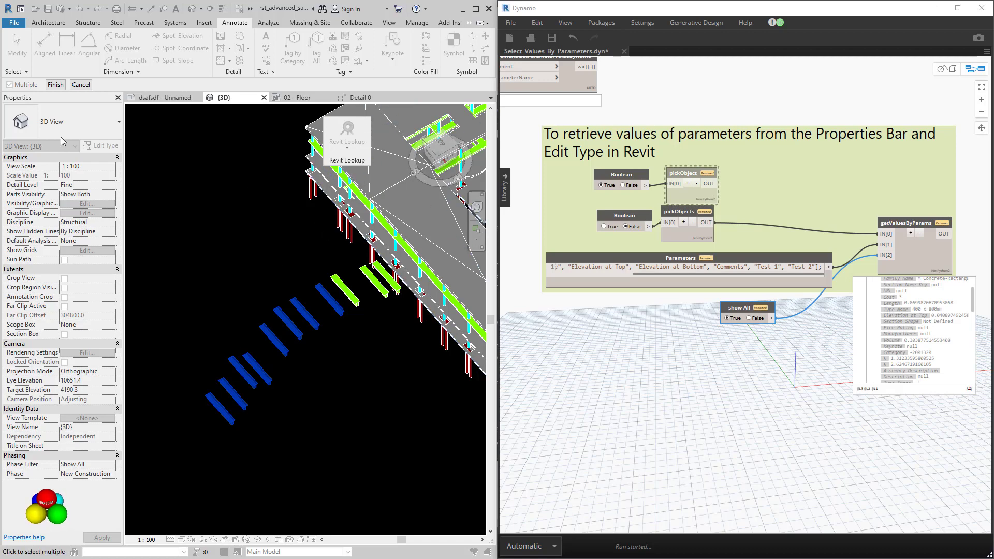
pyautogui.click(56, 84)
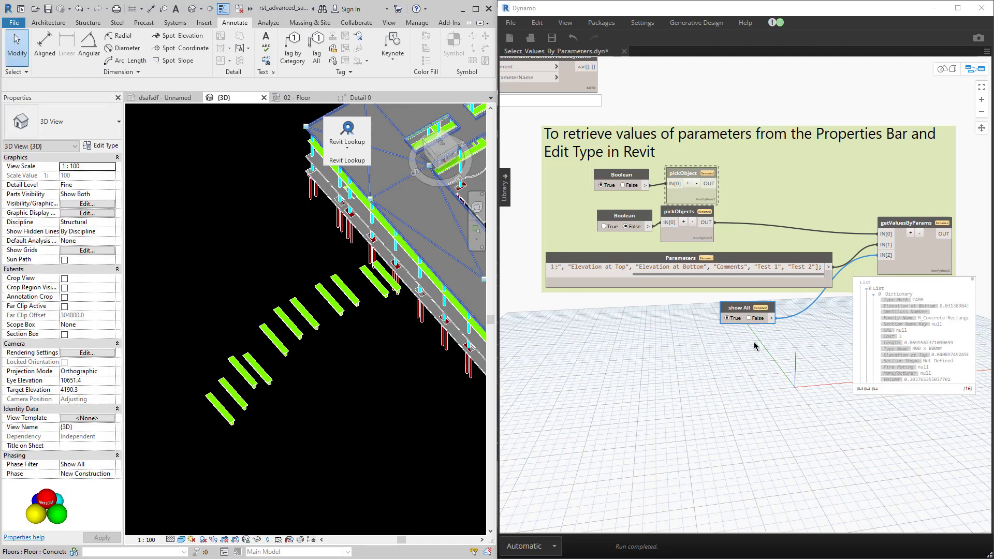
# - Scroll to the top of the getValuesByParams preview and collapse Dictionaries 0 and 1
pyautogui.scroll(-2, 897, 339)
pyautogui.scroll(-2, 897, 339)
pyautogui.scroll(-1, 897, 339)
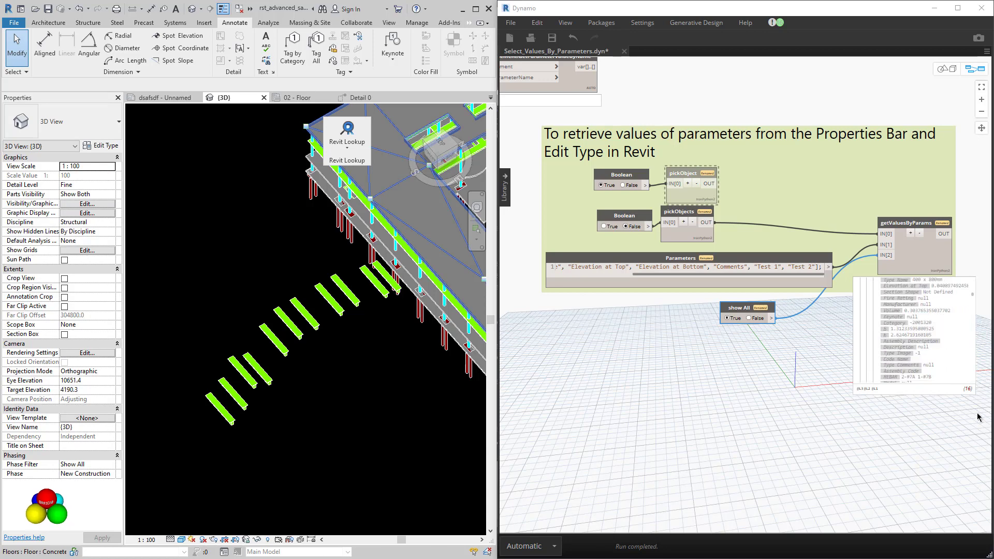
pyautogui.scroll(3, 925, 366)
pyautogui.scroll(1, 880, 336)
pyautogui.scroll(1, 828, 316)
pyautogui.scroll(1, 828, 313)
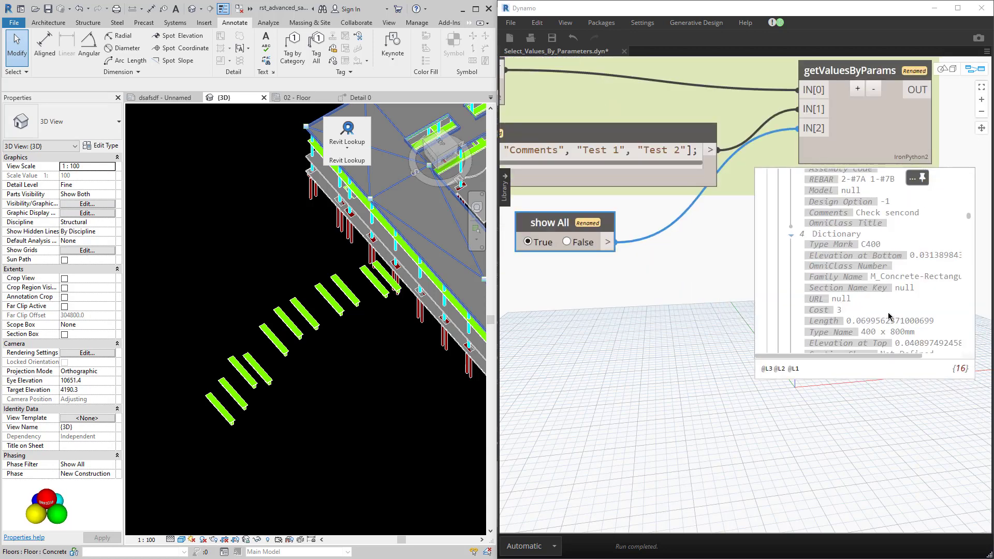
pyautogui.scroll(1, 889, 317)
pyautogui.scroll(1, 875, 301)
pyautogui.scroll(1, 838, 259)
pyautogui.scroll(1, 807, 228)
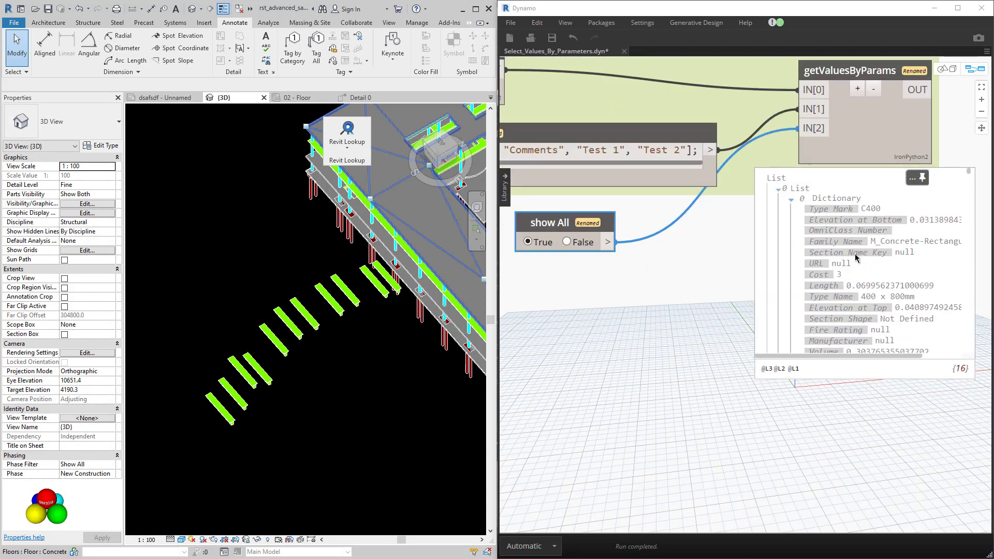
pyautogui.click(792, 199)
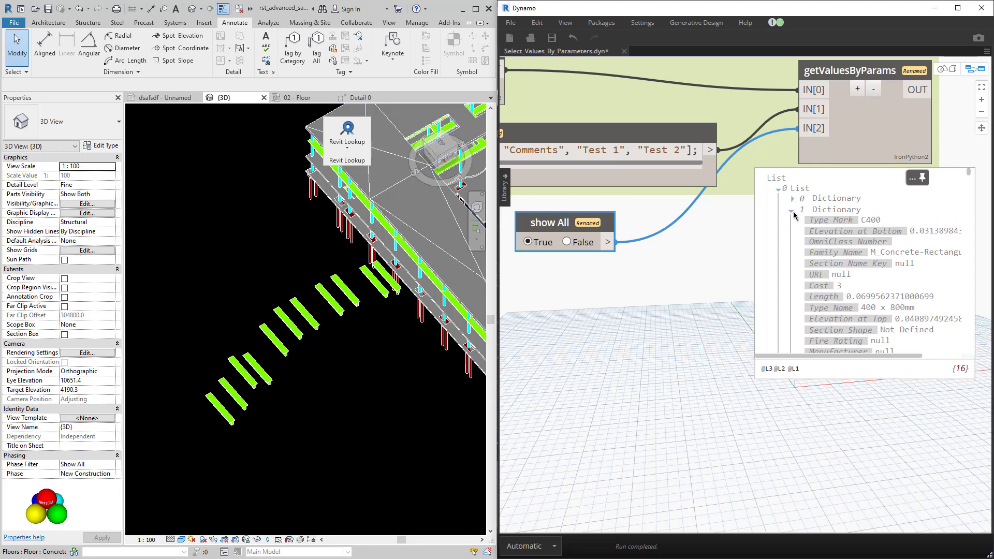
pyautogui.click(792, 210)
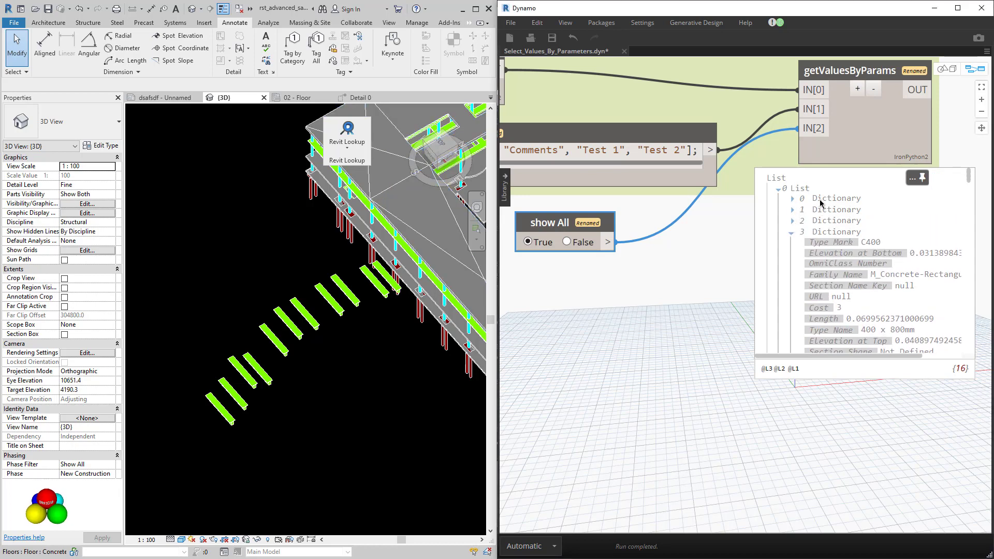
# - Collapse Dictionaries 3, 4 and 5, then scroll to the Test 1 and Test 2 lists
pyautogui.click(792, 233)
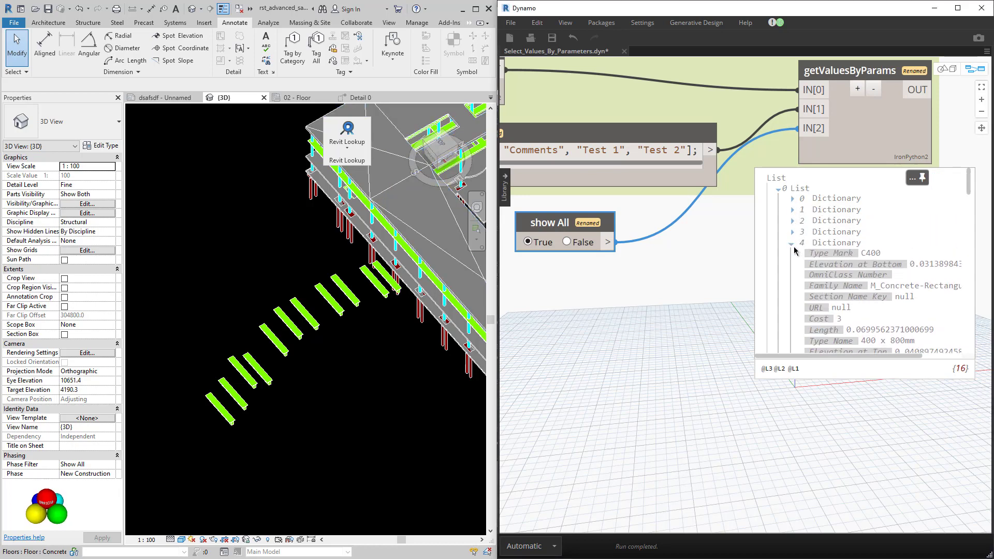
pyautogui.click(792, 253)
pyautogui.click(792, 255)
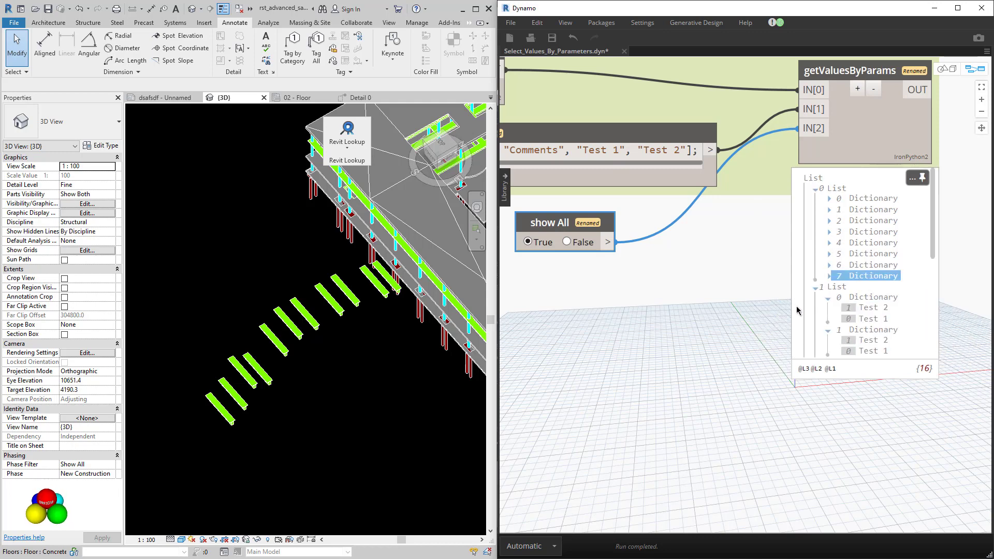
pyautogui.scroll(-5, 870, 314)
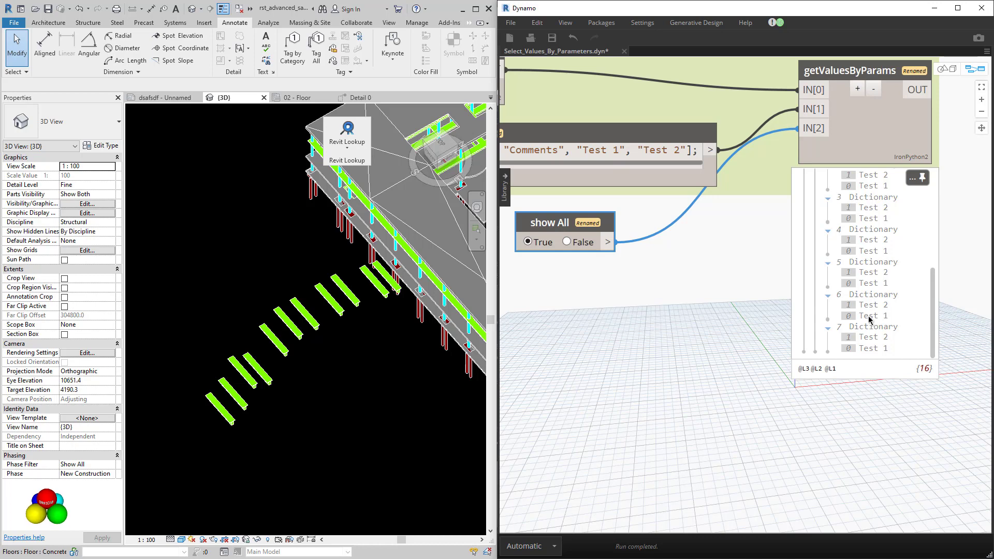
pyautogui.scroll(2, 425, 328)
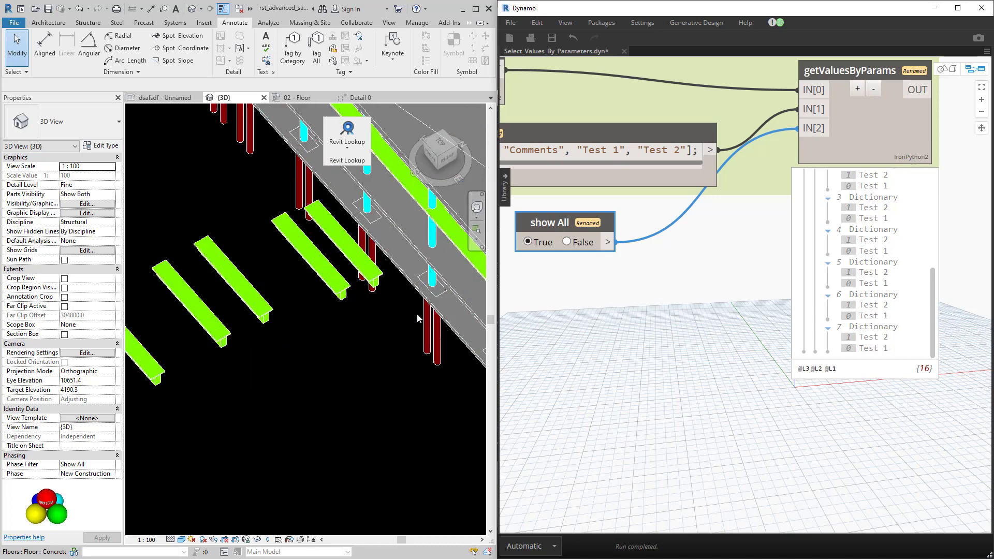
pyautogui.scroll(2, 417, 314)
pyautogui.scroll(-3, 755, 314)
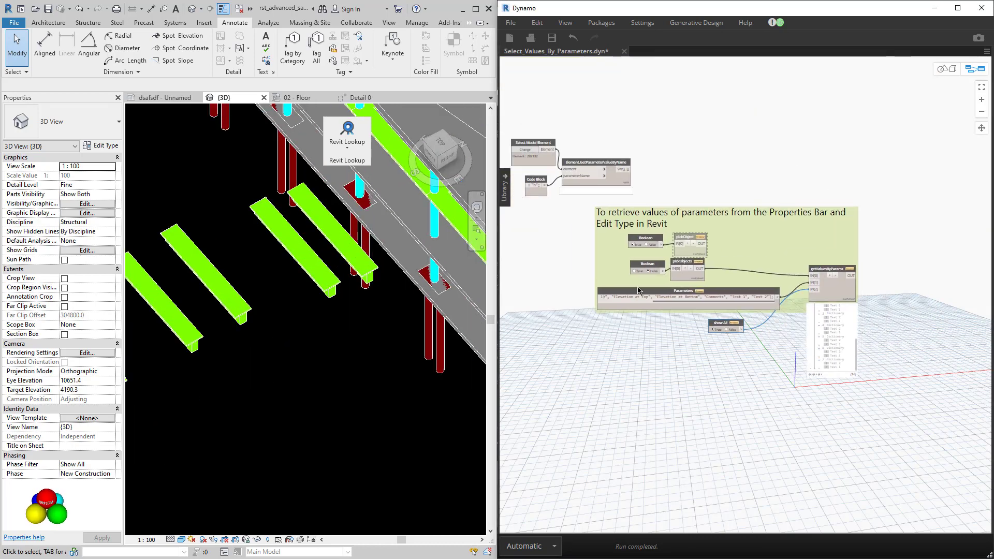
# - Switch pickObject to single-element picking and pick the pile cap under the column
pyautogui.scroll(3, 627, 271)
pyautogui.scroll(2, 627, 271)
pyautogui.click(626, 269)
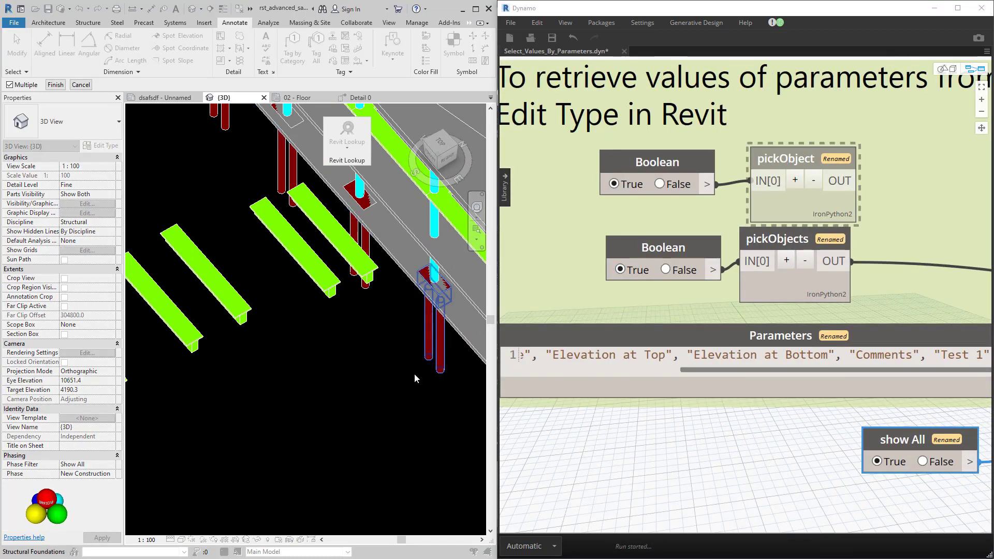
pyautogui.click(438, 376)
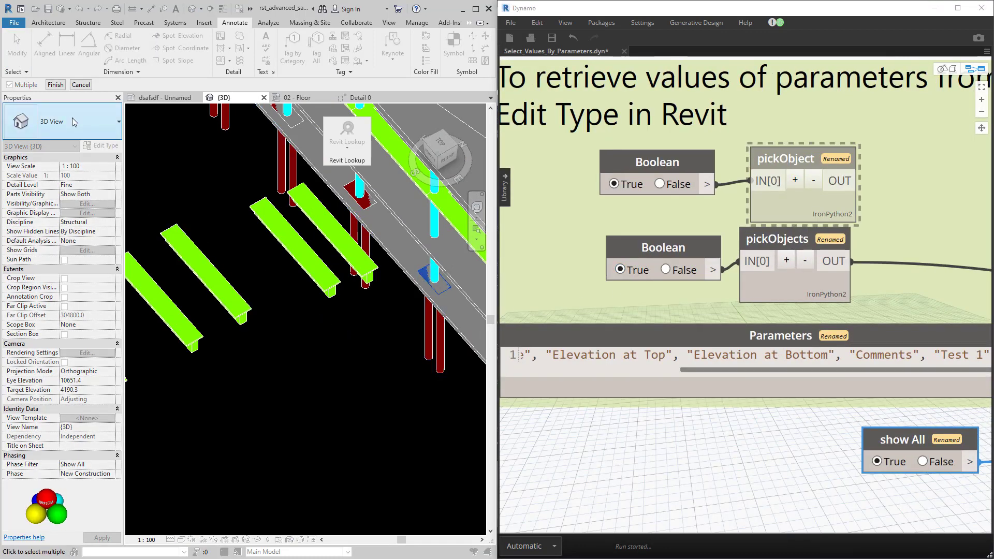
pyautogui.scroll(-1, 646, 269)
pyautogui.scroll(-3, 646, 269)
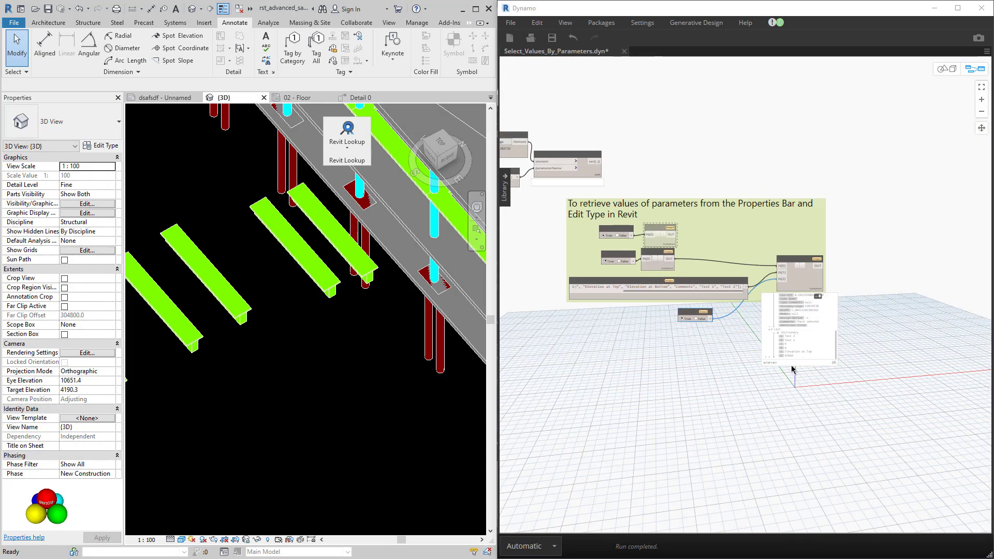
pyautogui.scroll(4, 776, 290)
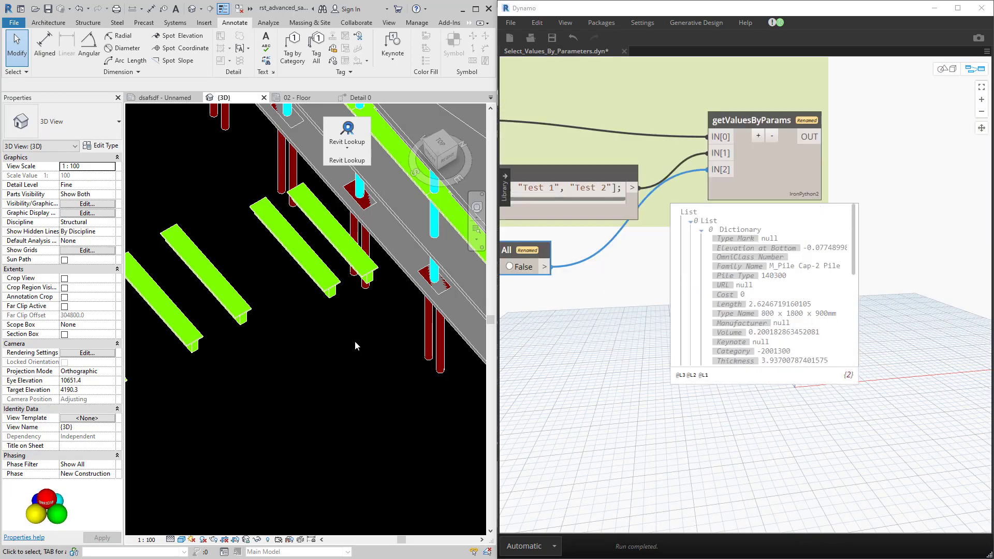
# - Pick the pile cap under the column again and set pickObjects to False for multiple picking
pyautogui.moveTo(355, 340)
pyautogui.mouseDown(button='middle')
pyautogui.moveTo(324, 430)
pyautogui.moveTo(373, 388)
pyautogui.mouseUp(button='middle')
pyautogui.scroll(-3, 324, 424)
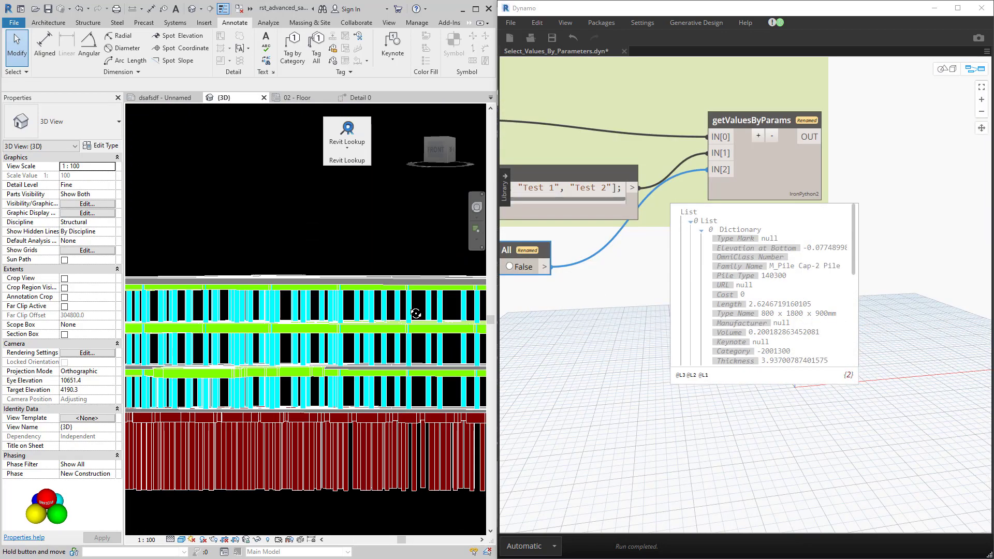
pyautogui.scroll(5, 373, 388)
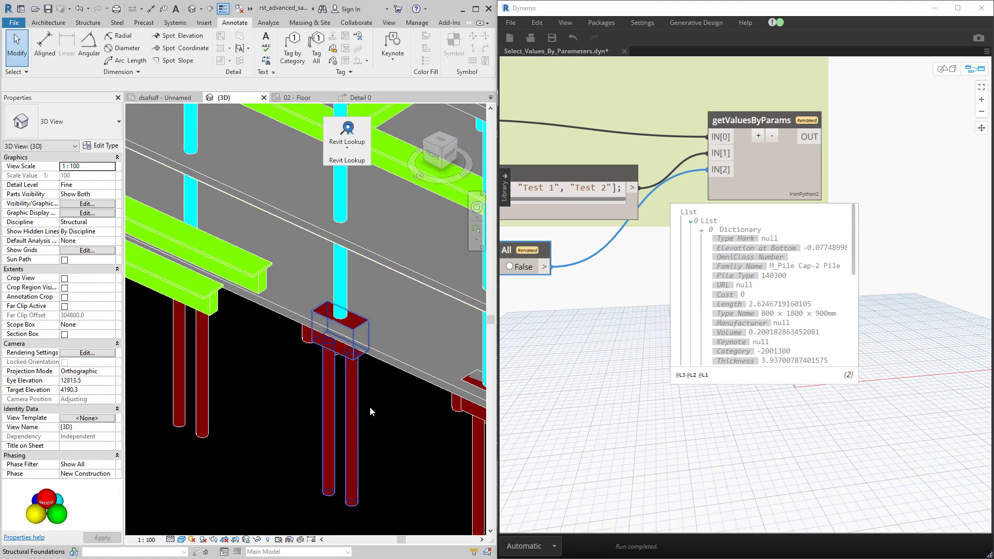
pyautogui.moveTo(524, 262); pyautogui.dragTo(551, 388, button='middle')
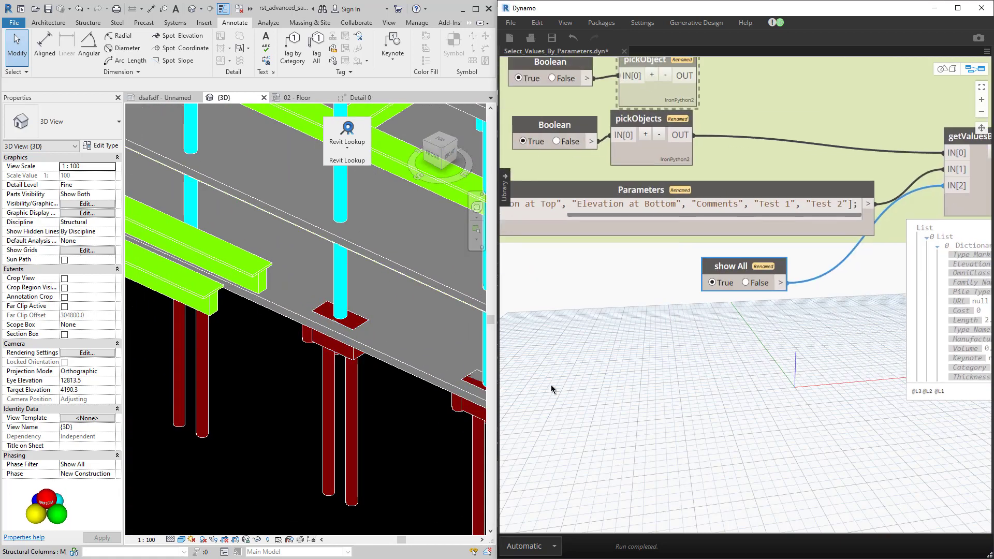
pyautogui.click(356, 425)
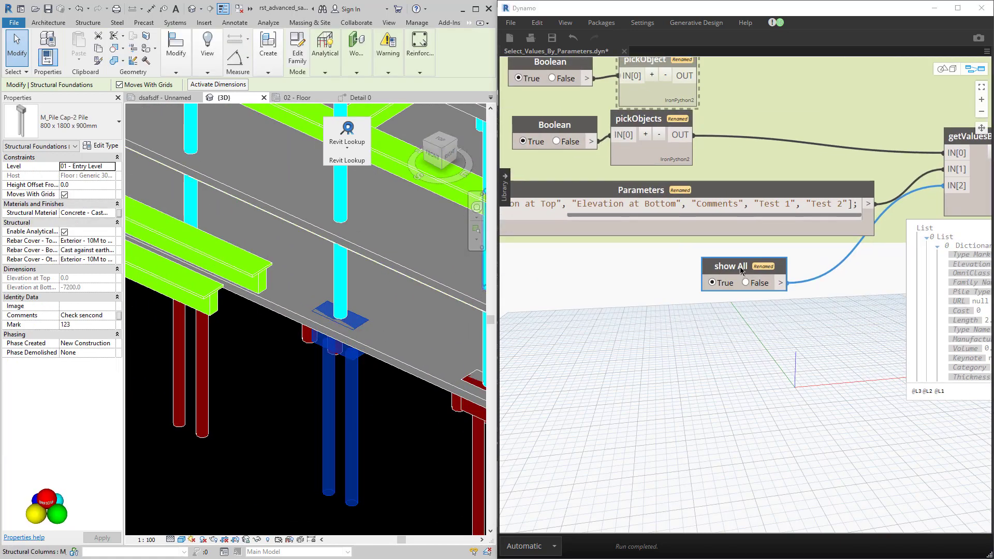
pyautogui.scroll(-3, 872, 359)
pyautogui.scroll(3, 675, 216)
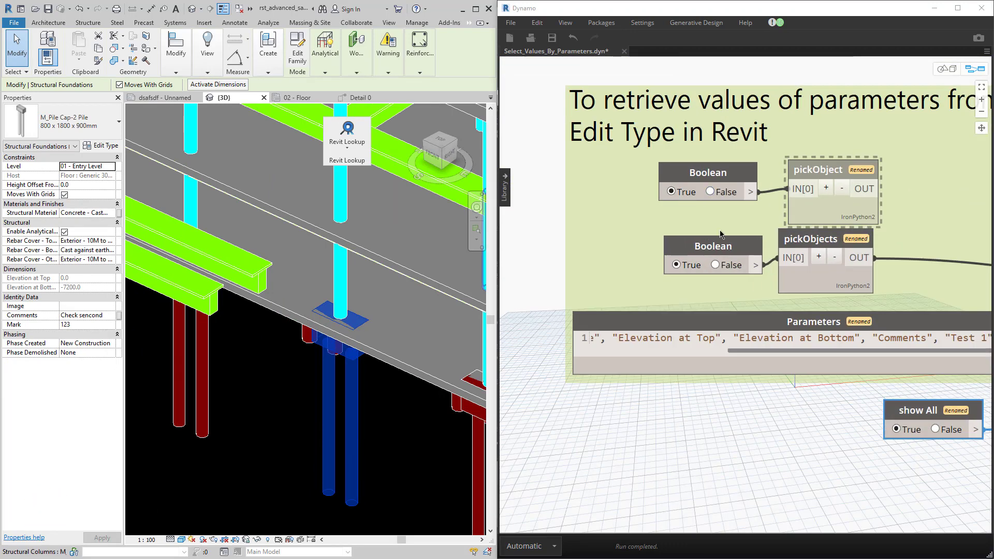
pyautogui.click(715, 264)
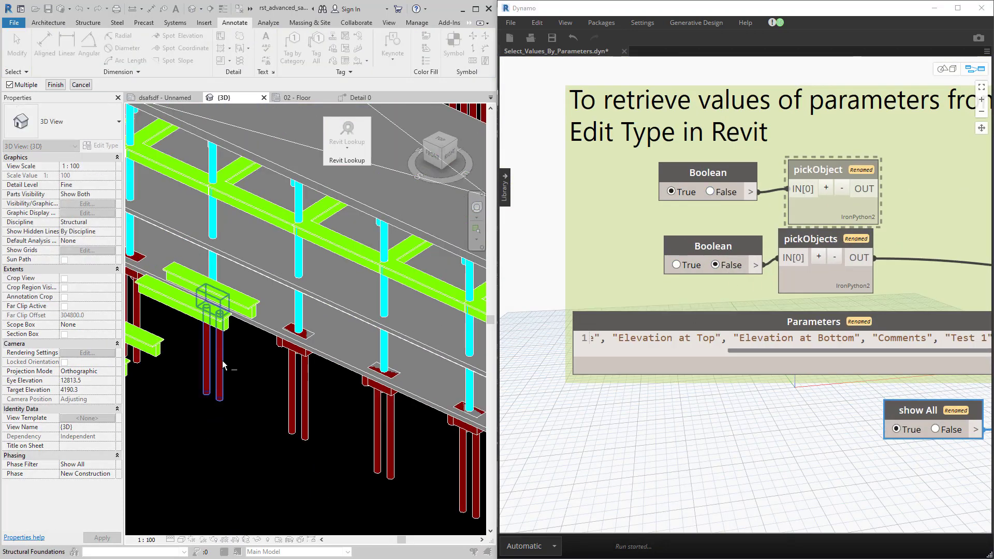
# - Add another pile foundation to the picks and finish the selection
pyautogui.click(298, 420)
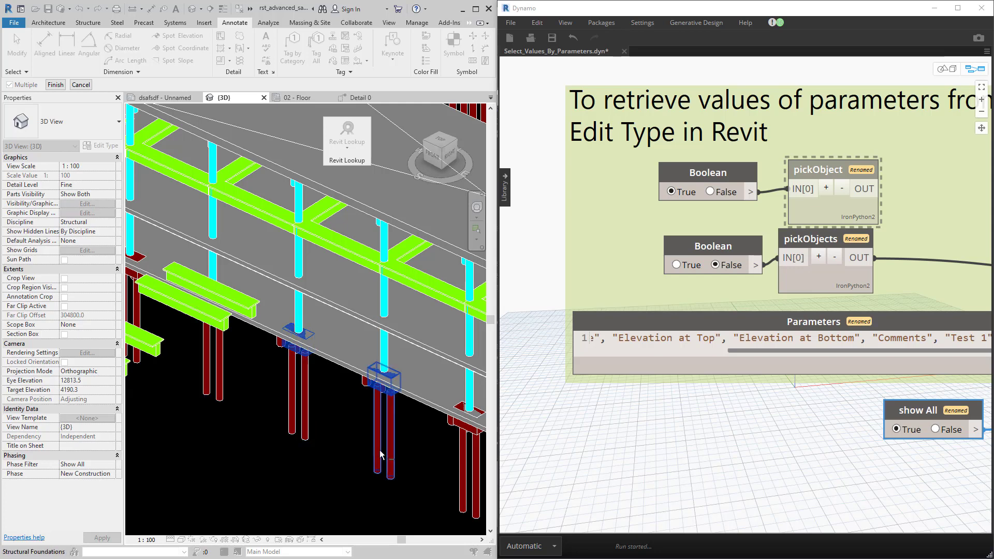
pyautogui.click(57, 85)
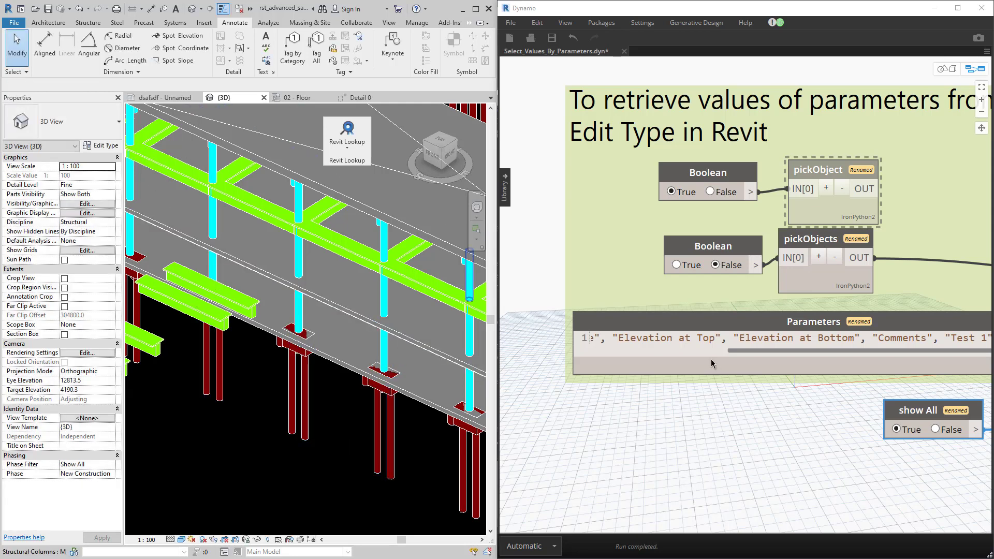
pyautogui.scroll(-5, 711, 364)
pyautogui.scroll(5, 785, 385)
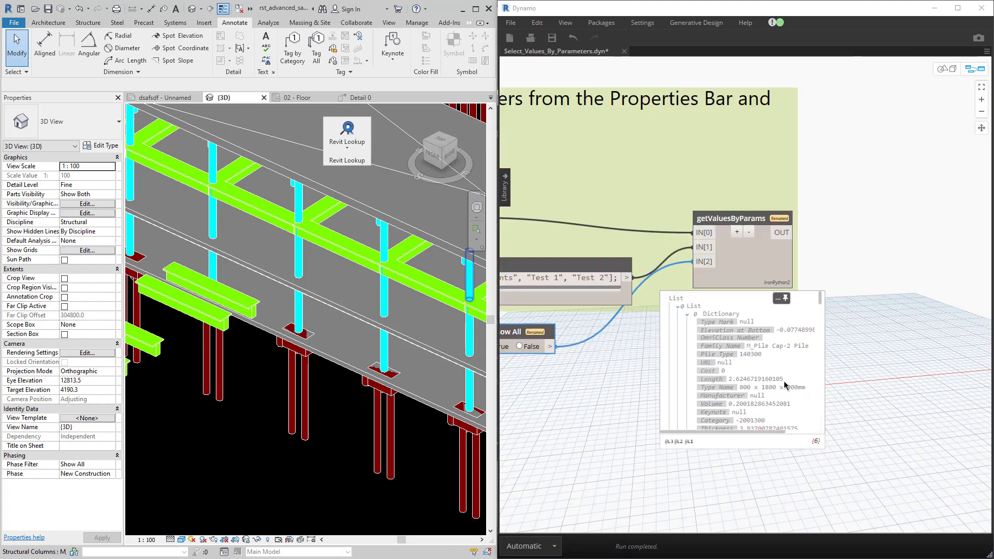
# - Collapse the first pile cap's dictionary and expand the third one to inspect its values
pyautogui.click(694, 315)
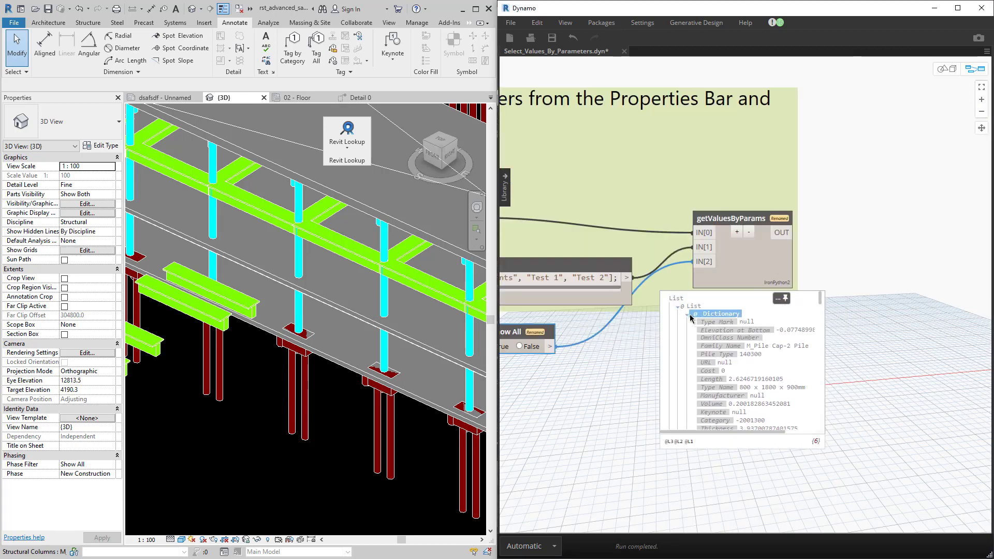
pyautogui.click(689, 314)
pyautogui.click(688, 330)
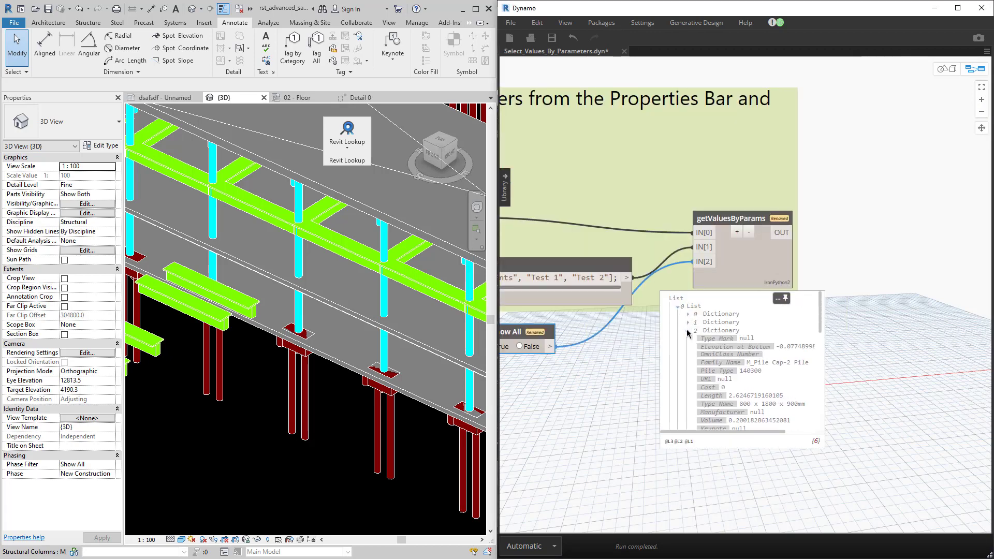
pyautogui.scroll(-5, 748, 398)
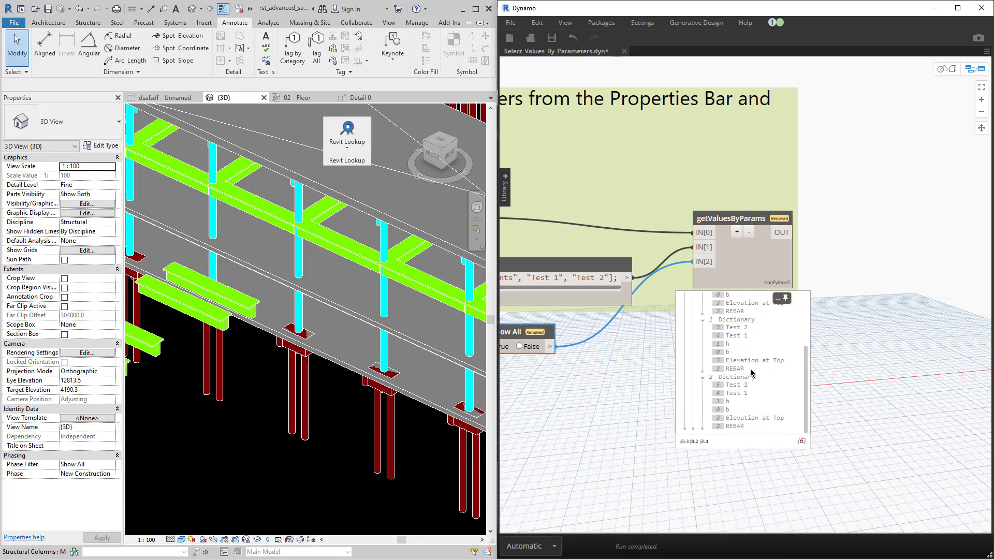
pyautogui.scroll(-3, 394, 231)
pyautogui.scroll(-2, 393, 231)
pyautogui.scroll(3, 393, 230)
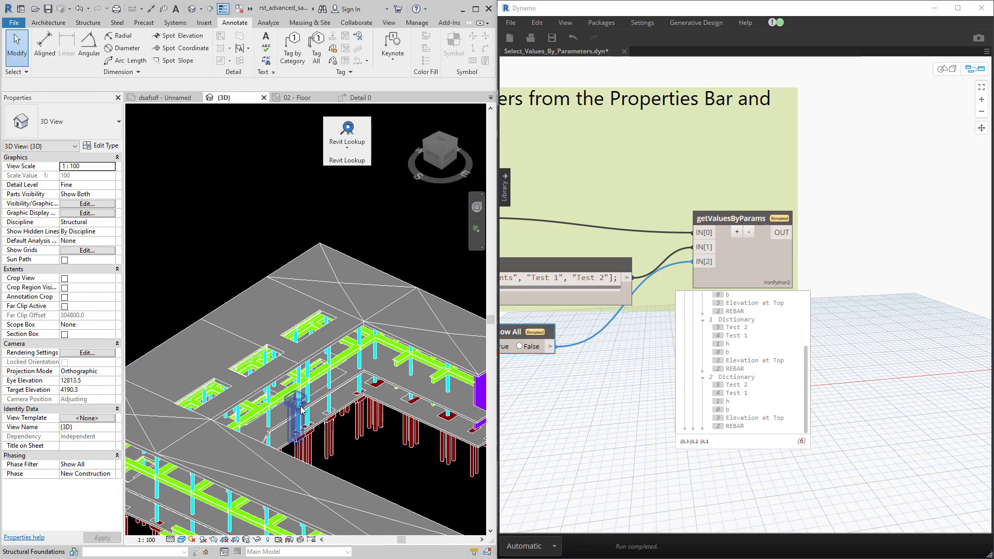
pyautogui.scroll(2, 394, 230)
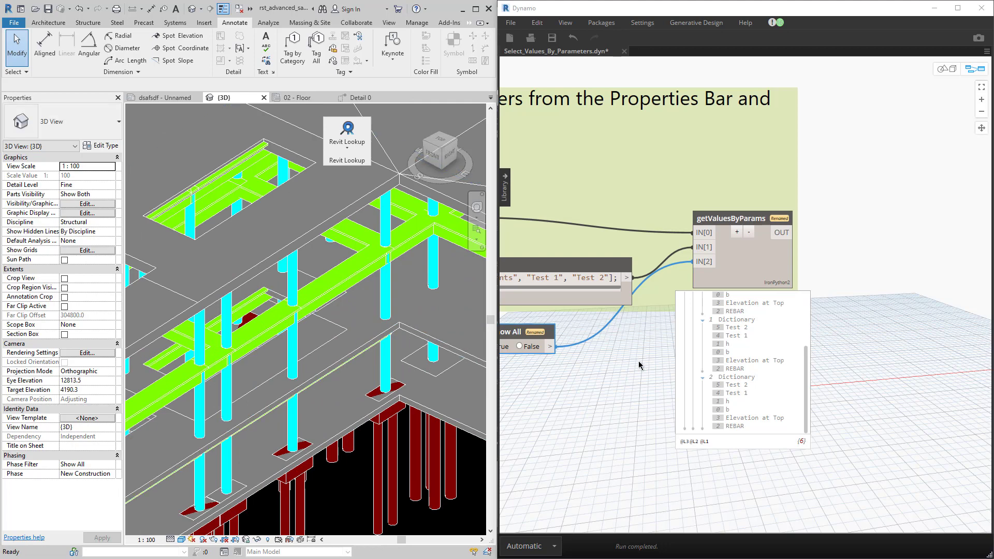
pyautogui.scroll(-5, 639, 361)
pyautogui.moveTo(638, 362); pyautogui.dragTo(711, 358, button='middle')
# - Set the Boolean back to True for single picking and pick the concrete floor in Revit
pyautogui.scroll(3, 645, 280)
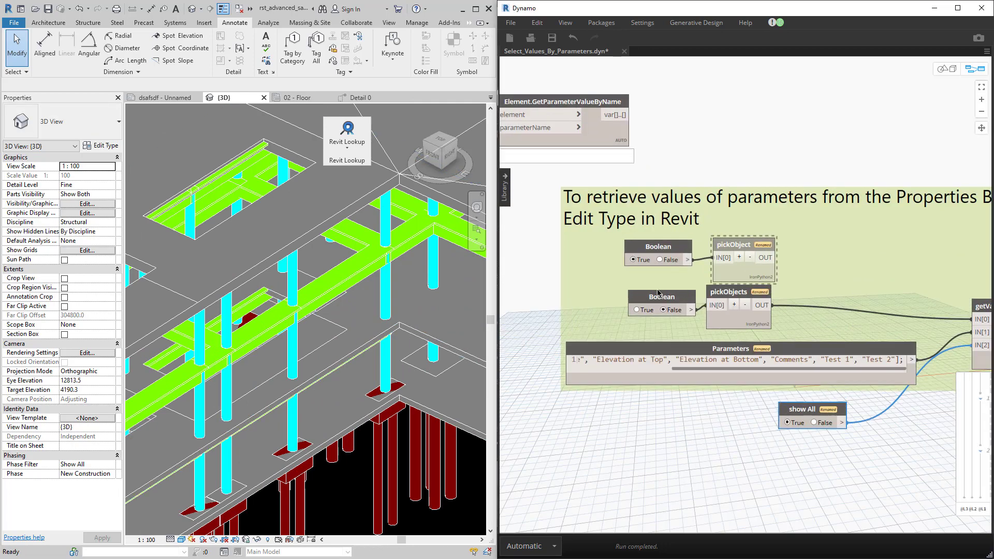
pyautogui.scroll(3, 645, 280)
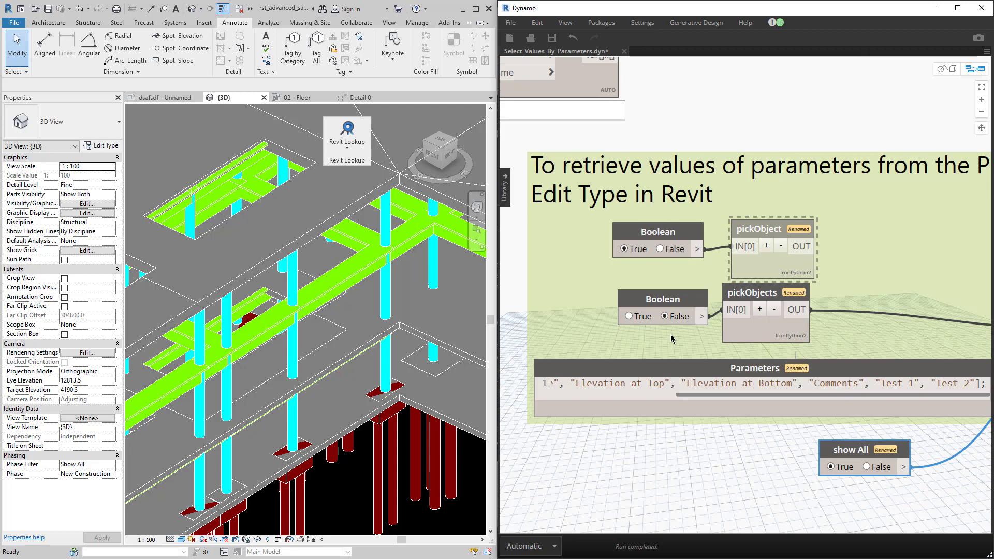
pyautogui.click(642, 320)
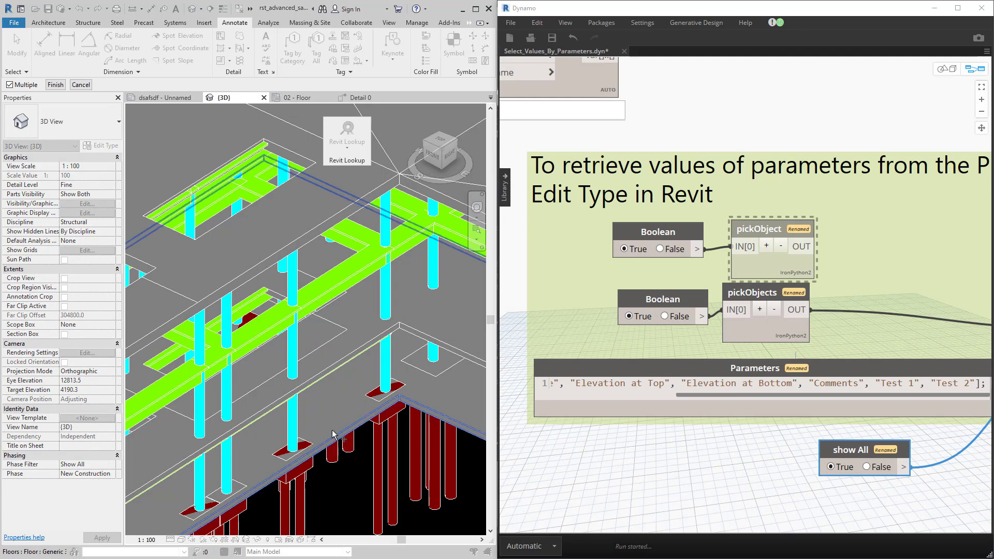
pyautogui.click(290, 358)
pyautogui.click(55, 85)
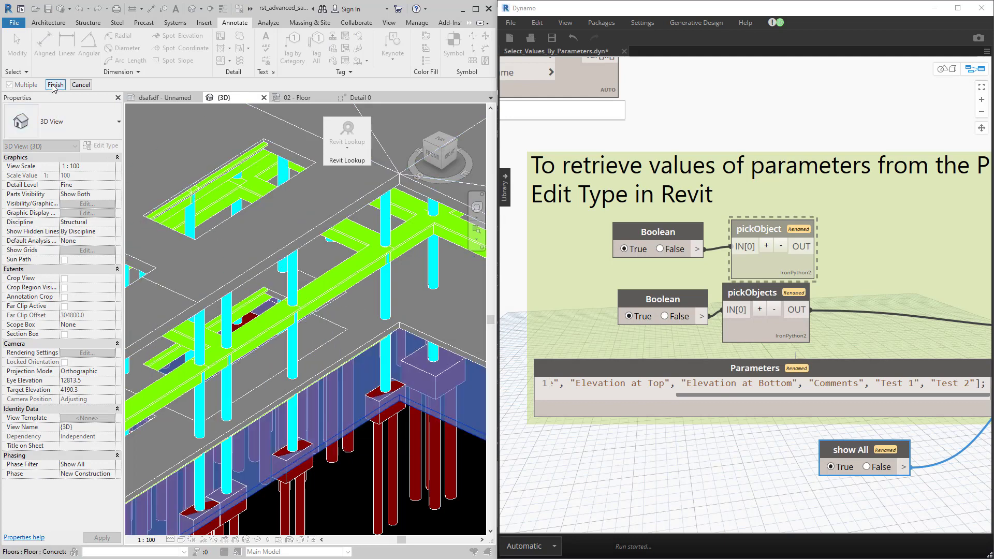
# - Reveal the floor's Elevation at Bottom value and open the getValuesByParams Python script
pyautogui.scroll(-5, 666, 337)
pyautogui.scroll(3, 663, 347)
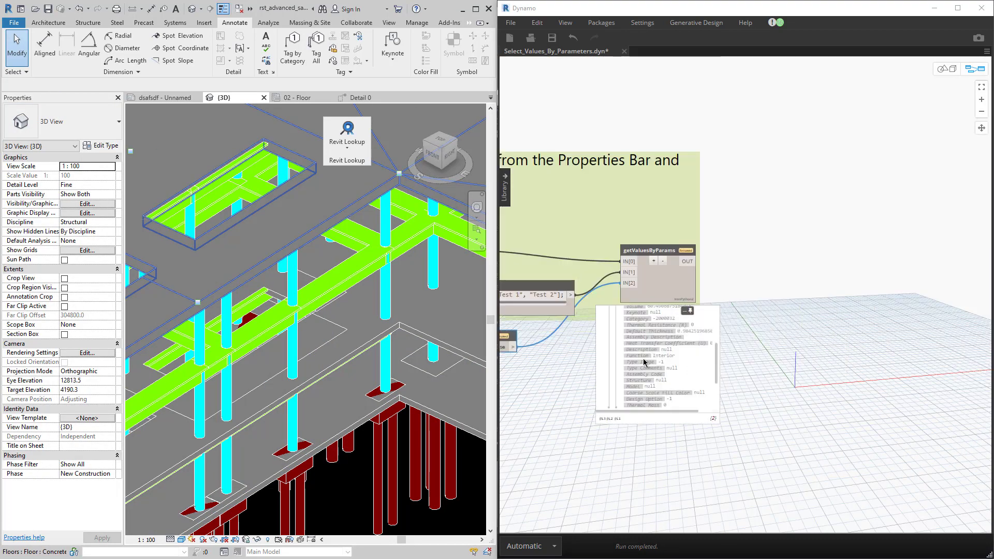
pyautogui.scroll(2, 787, 361)
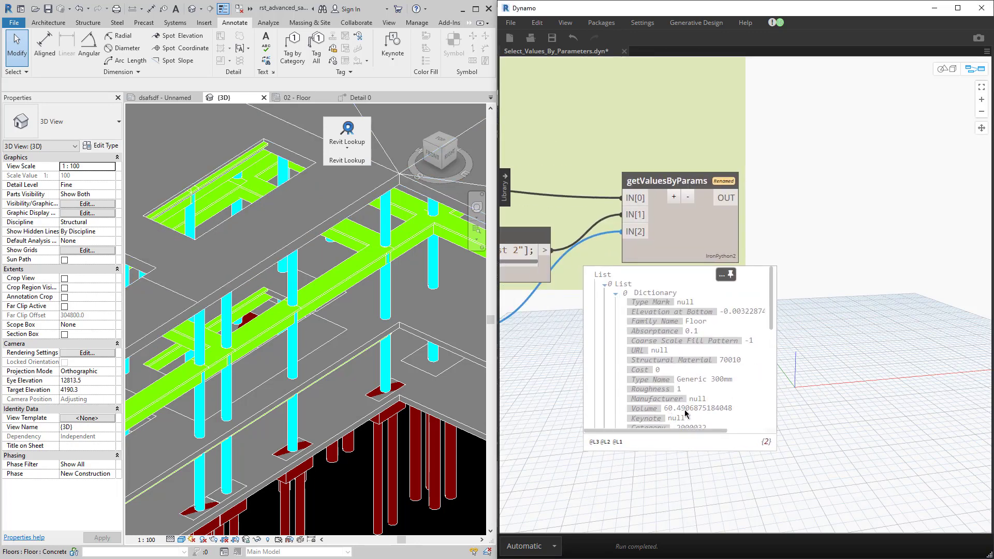
pyautogui.click(722, 314)
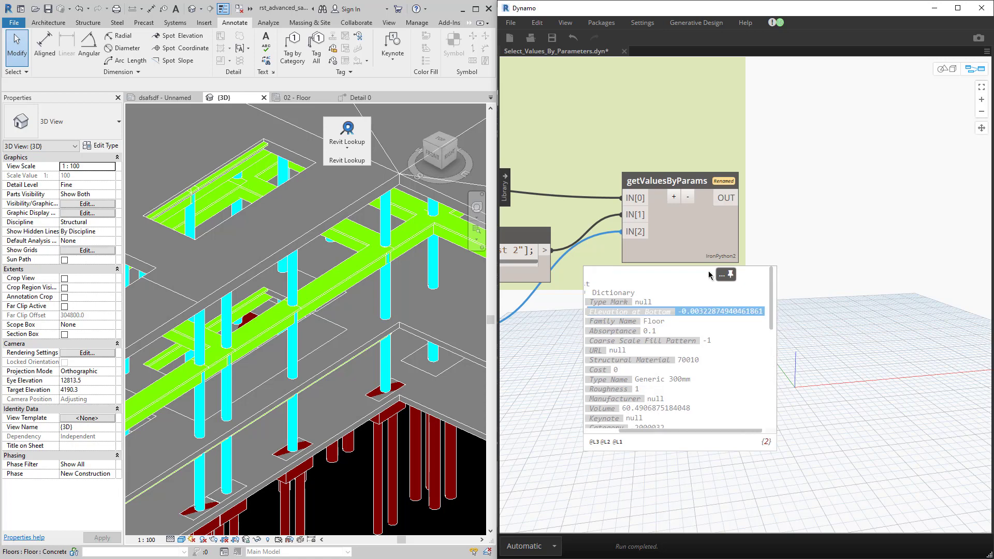
pyautogui.doubleClick(707, 254)
# - Scroll through the script's helper functions, close the editor, and centre the whole graph
pyautogui.scroll(-4, 368, 336)
pyautogui.scroll(-5, 367, 336)
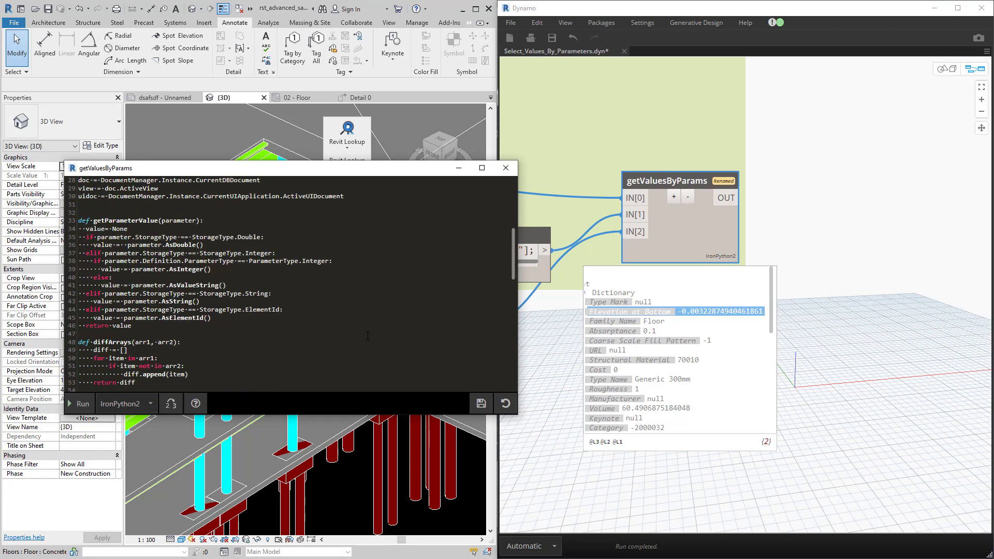
pyautogui.scroll(-6, 368, 336)
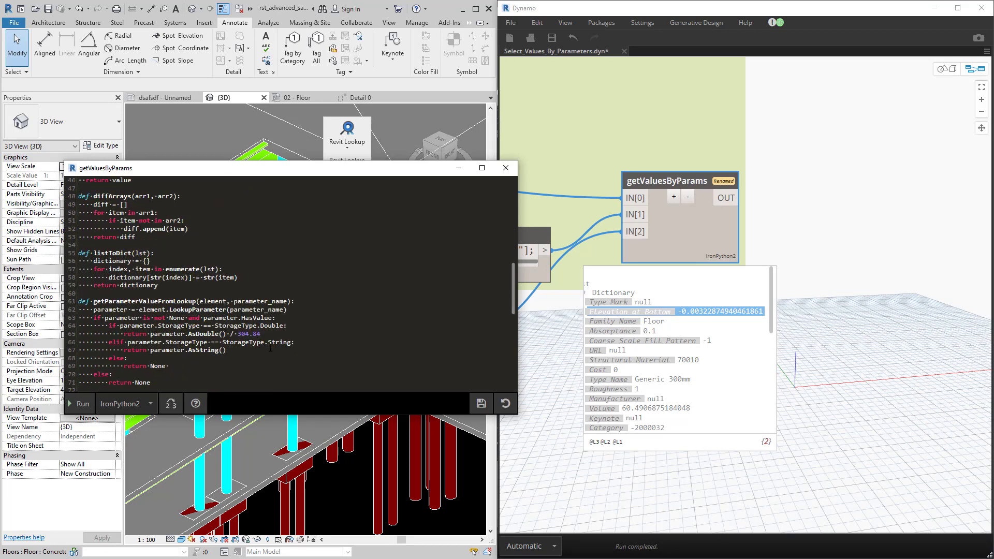
pyautogui.click(506, 167)
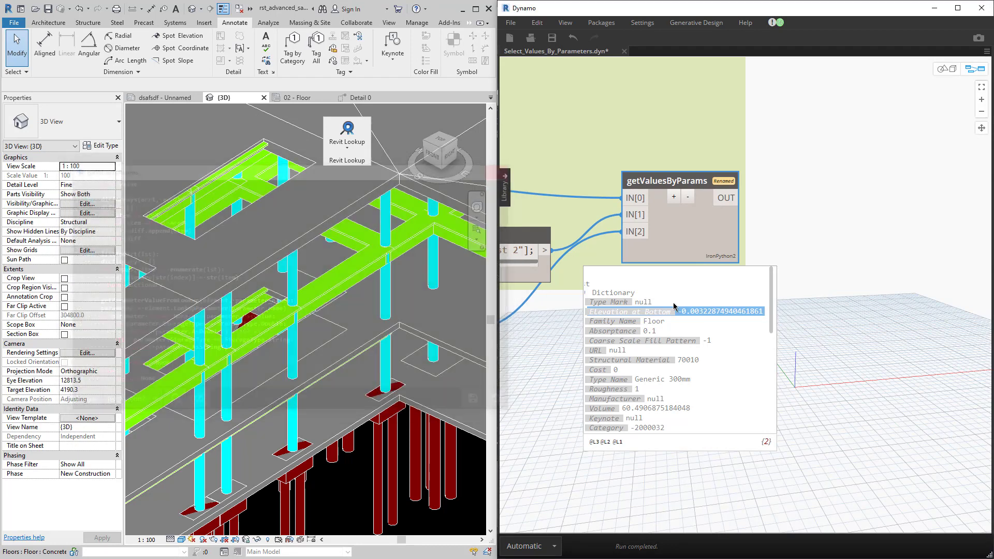
pyautogui.scroll(-3, 846, 357)
pyautogui.scroll(-2, 732, 403)
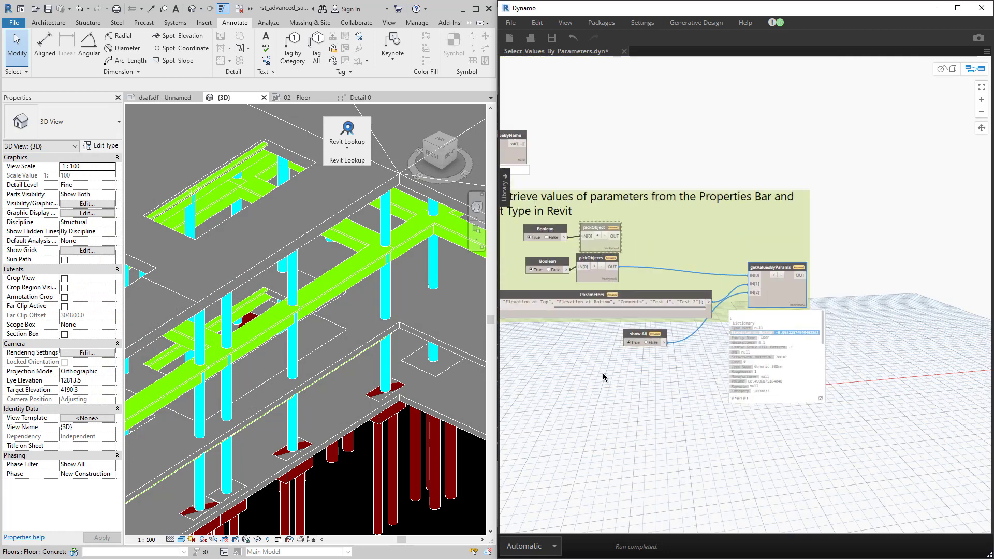
pyautogui.moveTo(604, 377); pyautogui.dragTo(683, 365, button='middle')
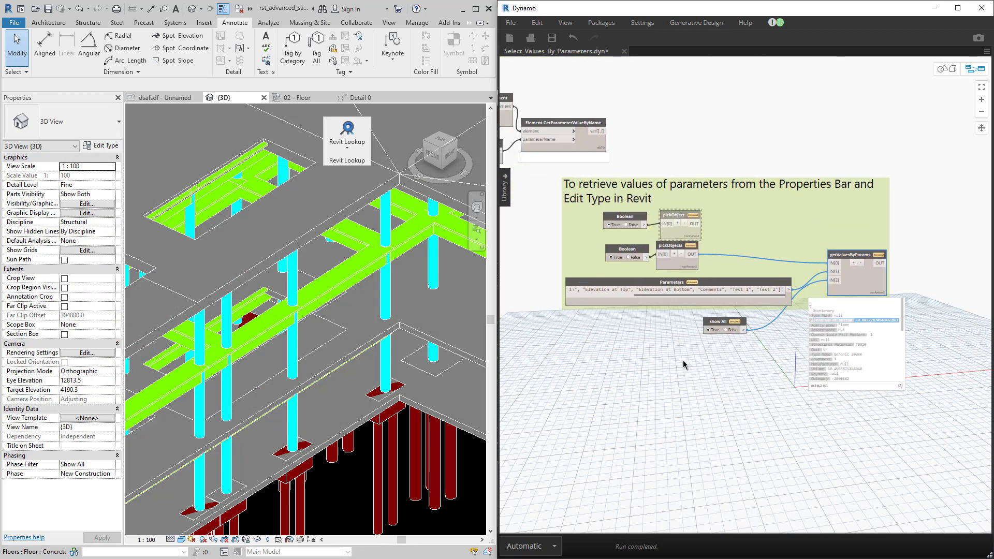
pyautogui.scroll(-2, 240, 293)
pyautogui.scroll(-3, 240, 293)
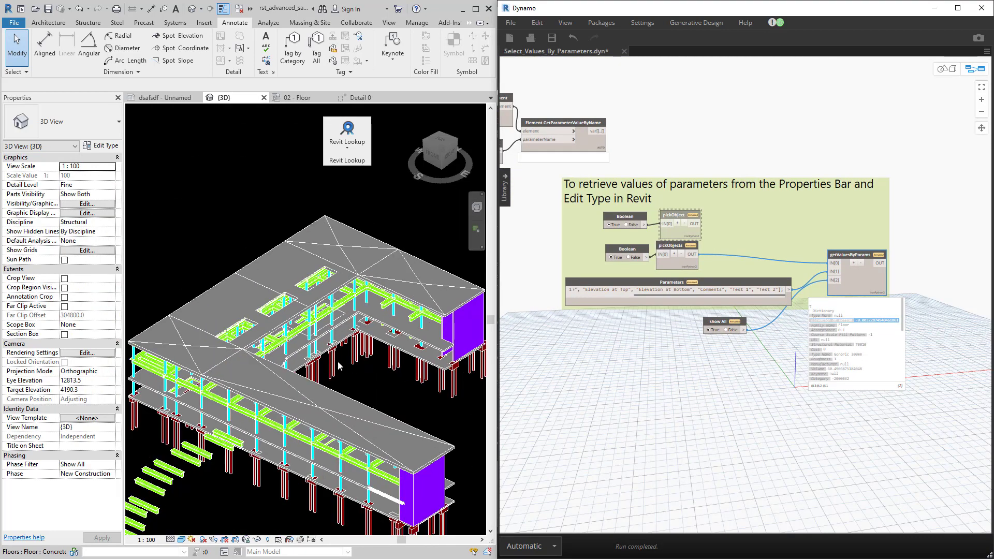
pyautogui.scroll(2, 377, 389)
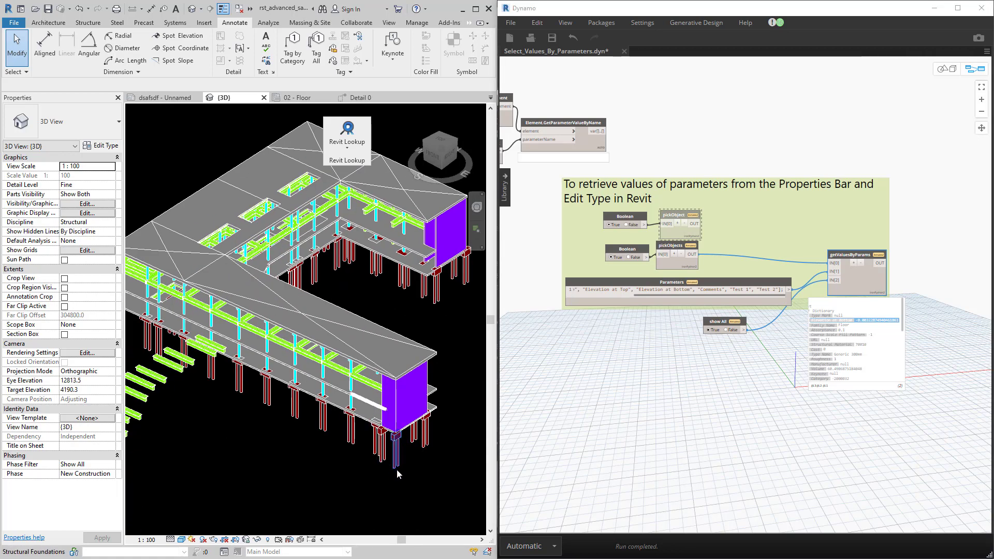